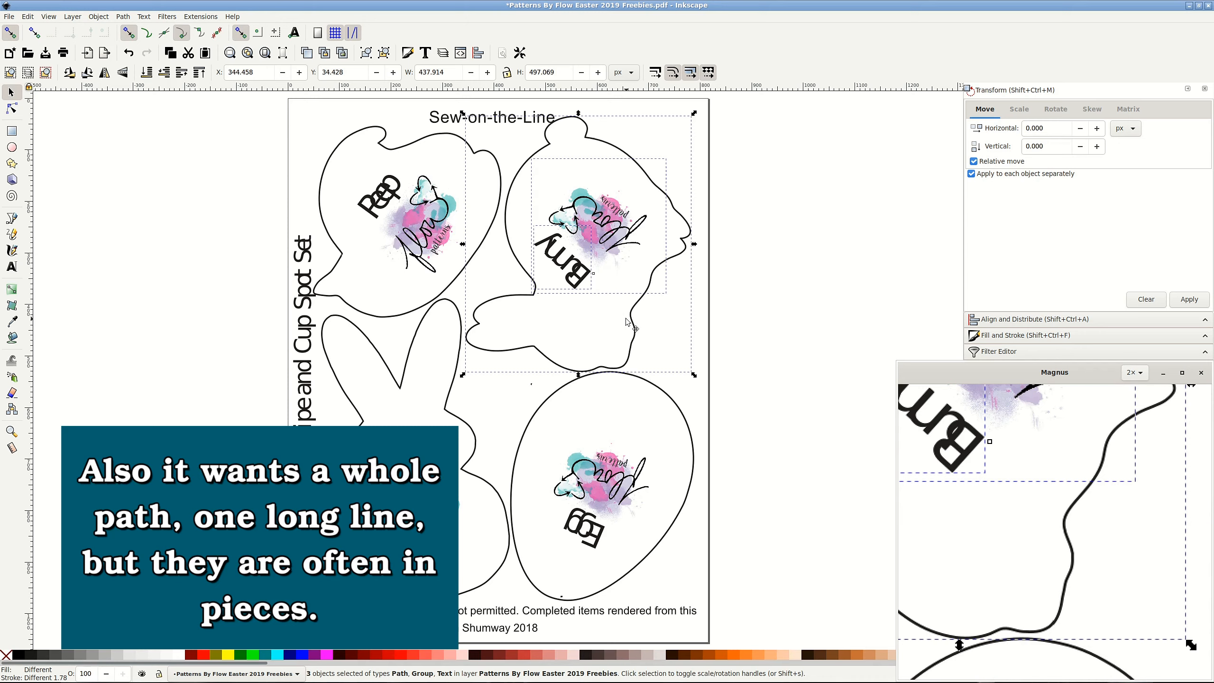
Ungroup the side-view bunny pattern piece completely and select only its outline path.
{"action": "key", "text": "ctrl+shift+g"}
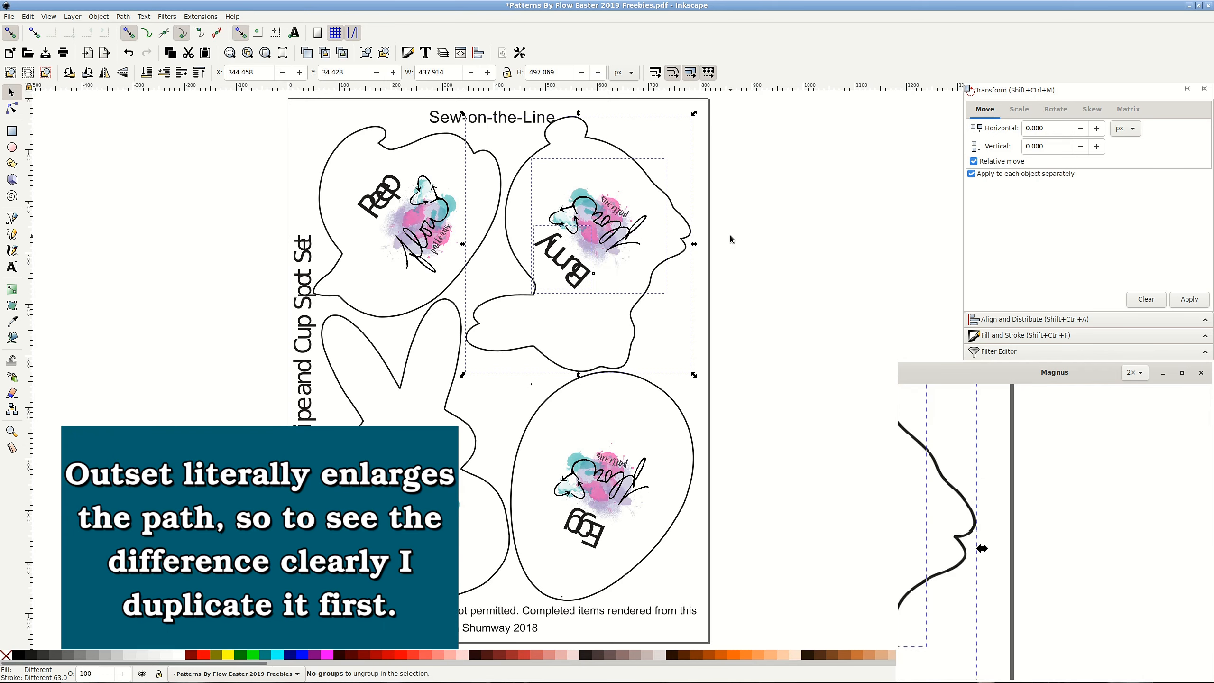
{"action": "key", "text": "Escape"}
{"action": "left_click", "coordinate": [652, 186]}
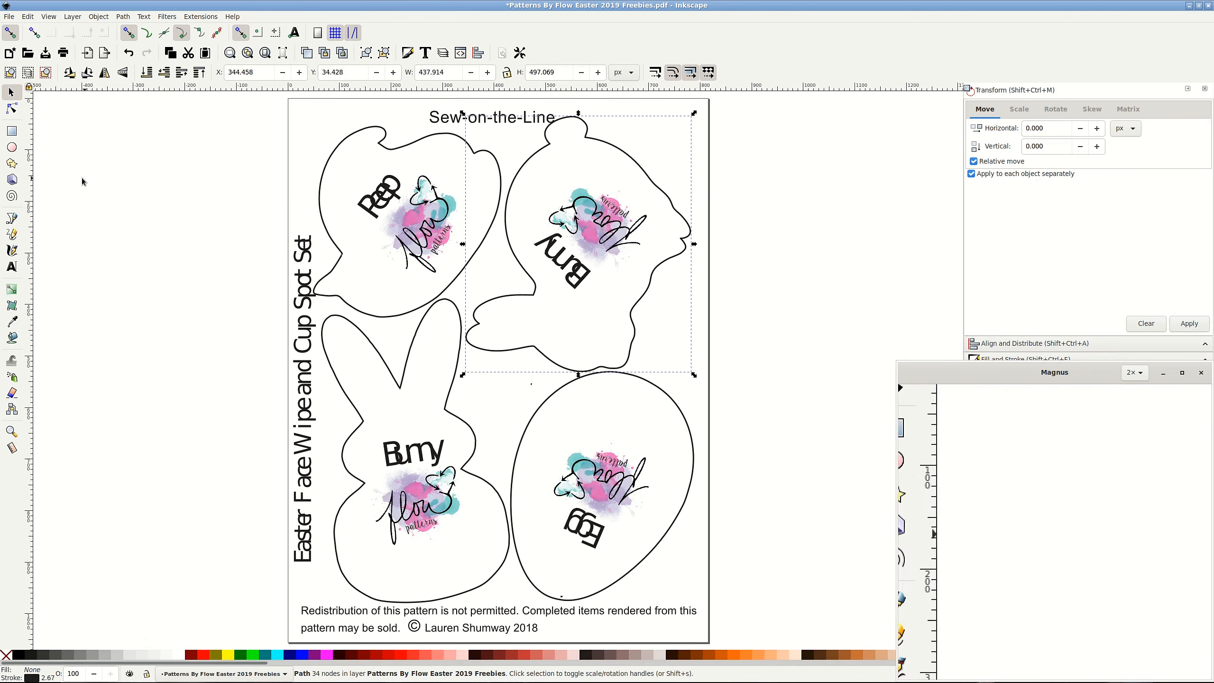
Duplicate the side-view bunny outline with a red #C83737 stroke and outset the duplicate to form the seam allowance.
{"action": "left_click", "coordinate": [27, 16]}
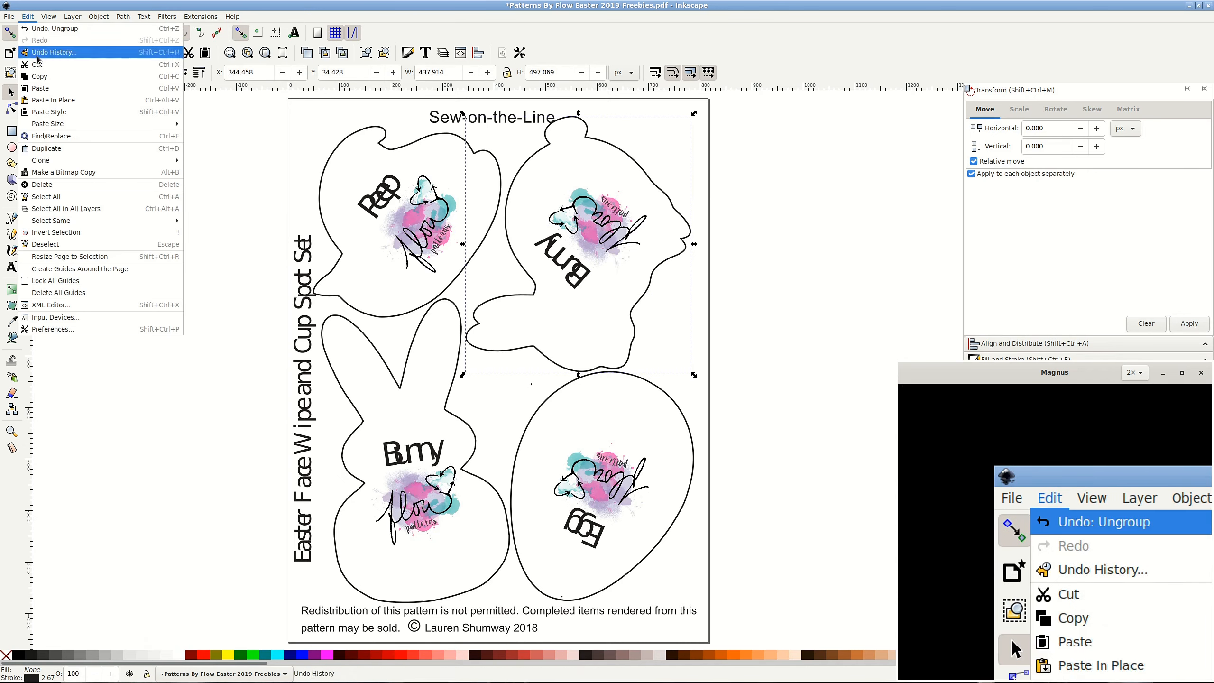
{"action": "left_click", "coordinate": [63, 149]}
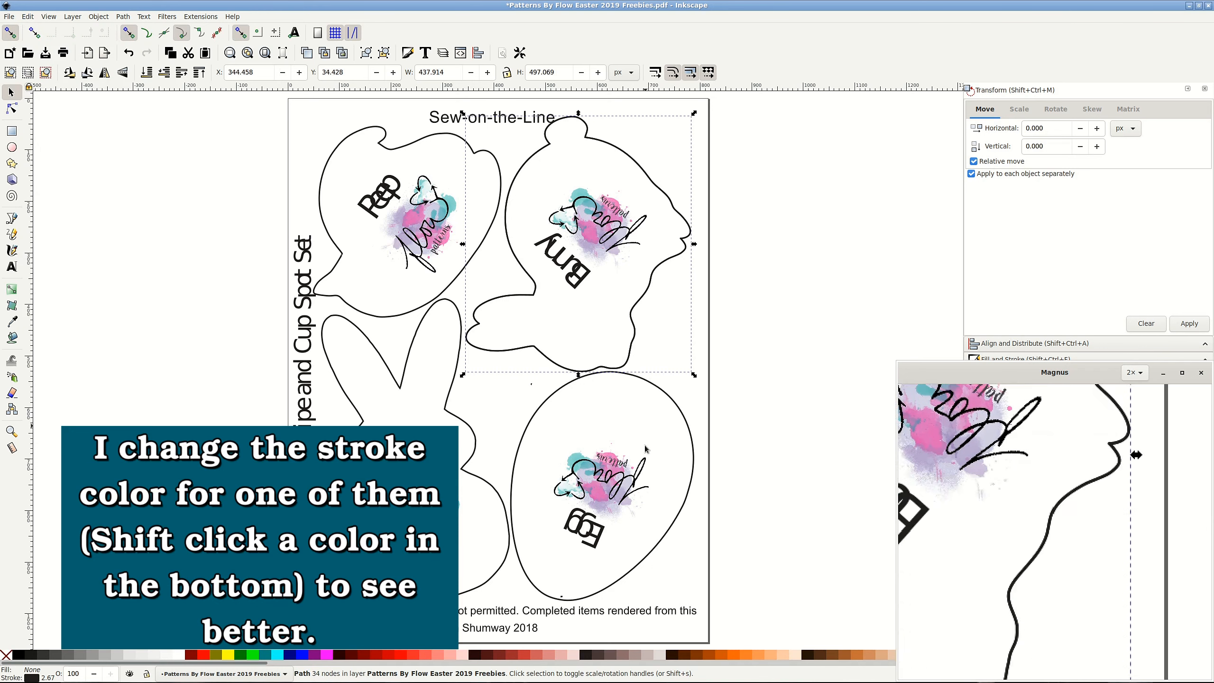
{"action": "left_click", "coordinate": [524, 655], "text": "shift"}
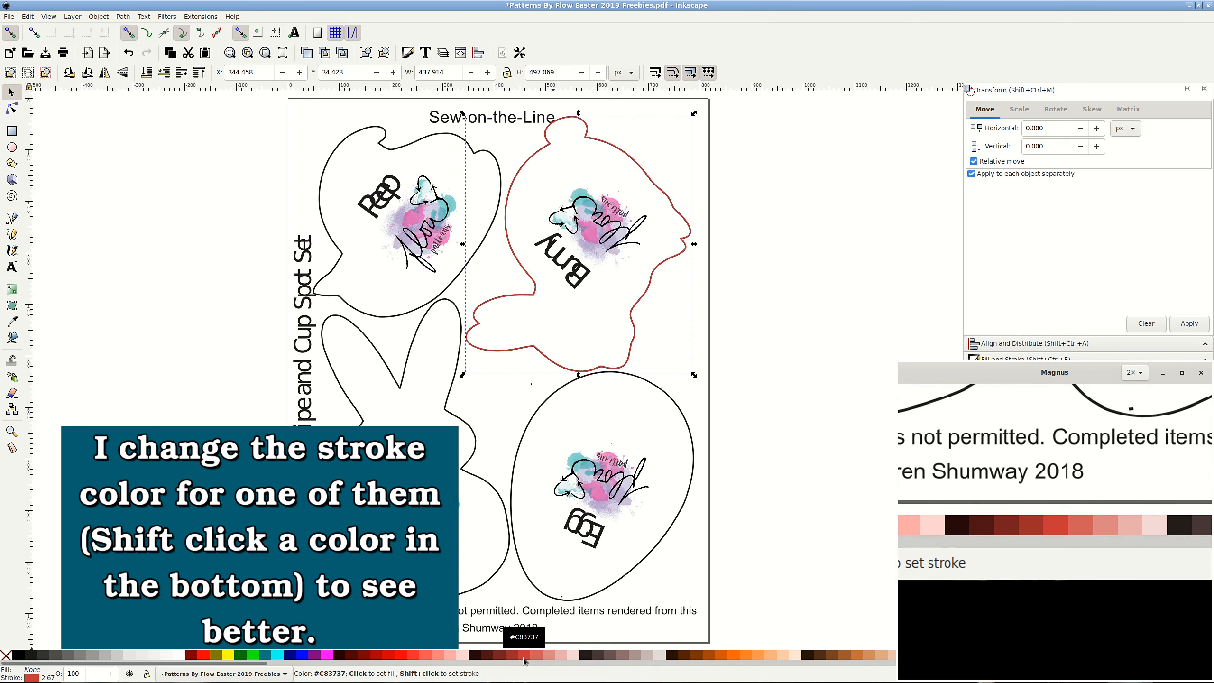
{"action": "left_click", "coordinate": [123, 16]}
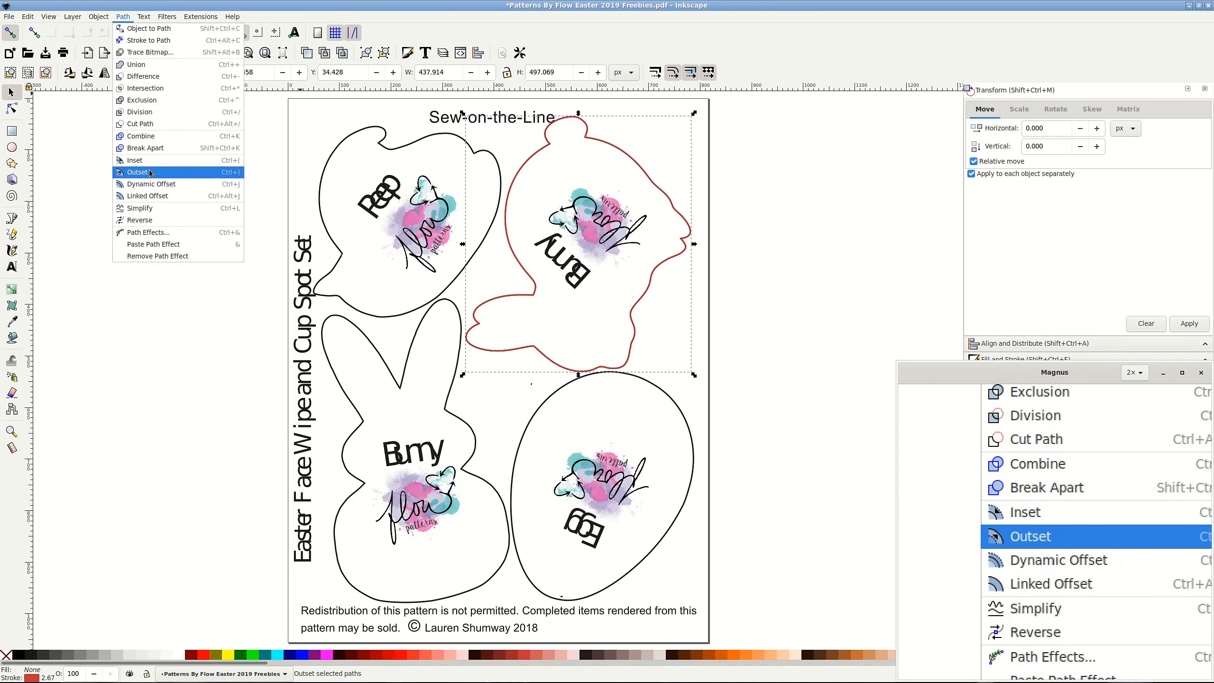
{"action": "left_click", "coordinate": [149, 172]}
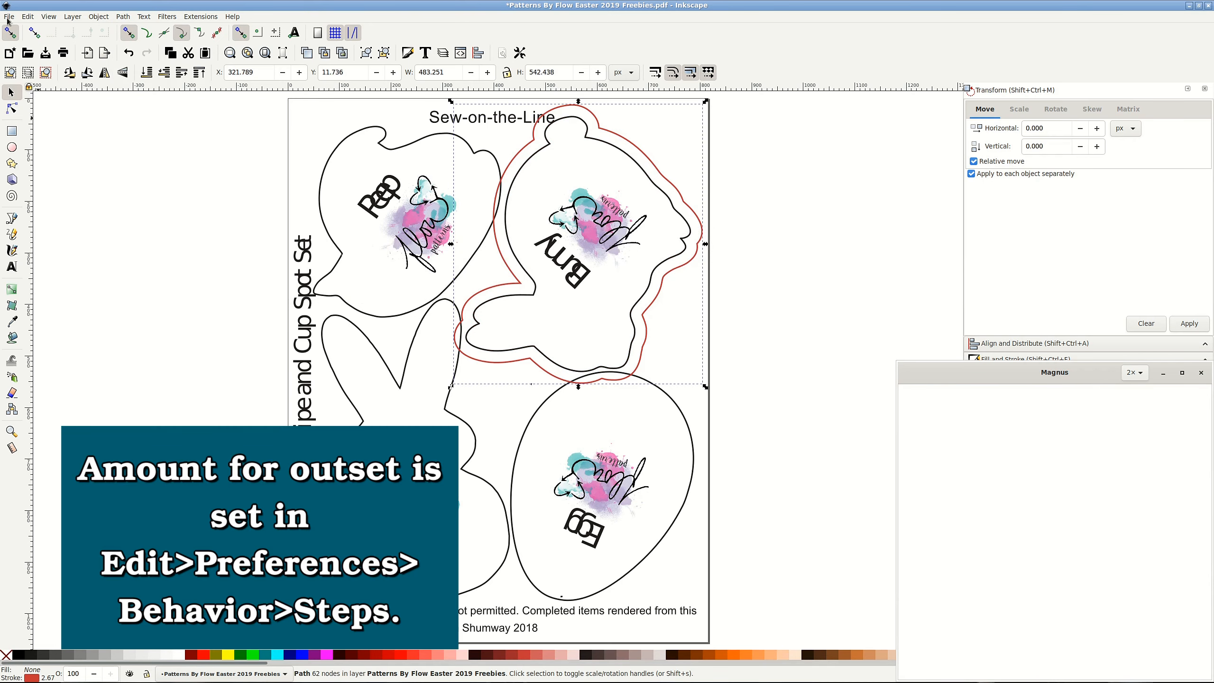
Check the Inset/Outset distance in the Behavior Steps preferences and close the preferences.
{"action": "left_click", "coordinate": [26, 17]}
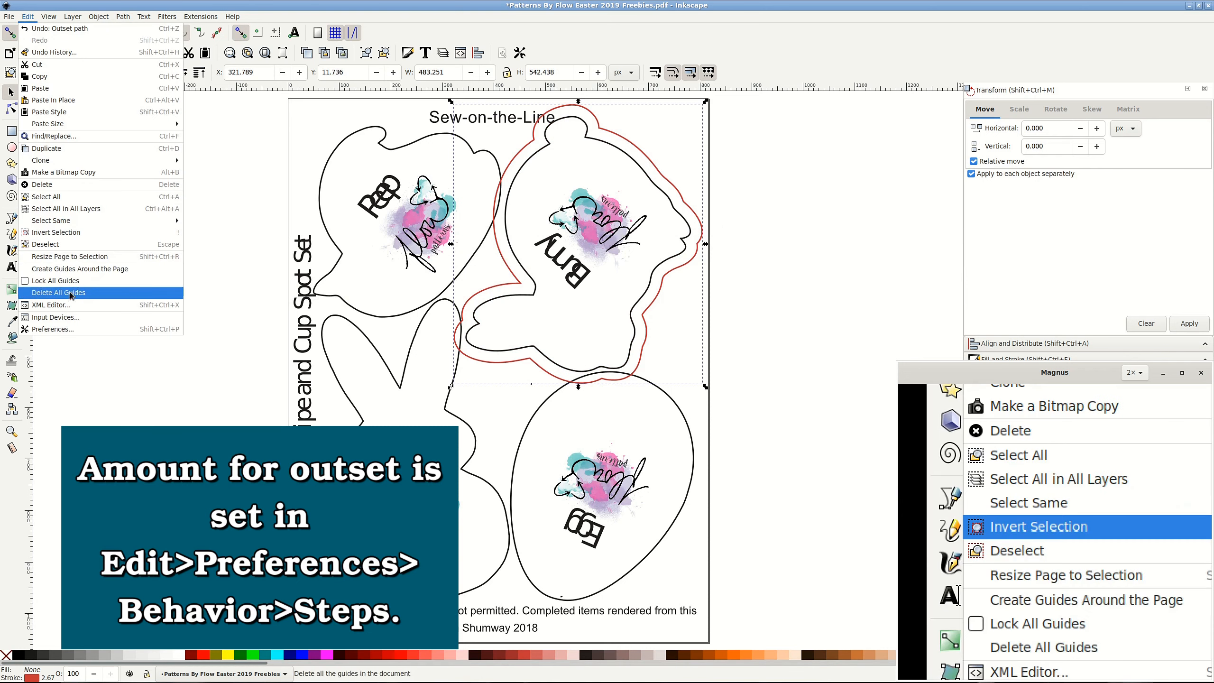
{"action": "left_click", "coordinate": [70, 330]}
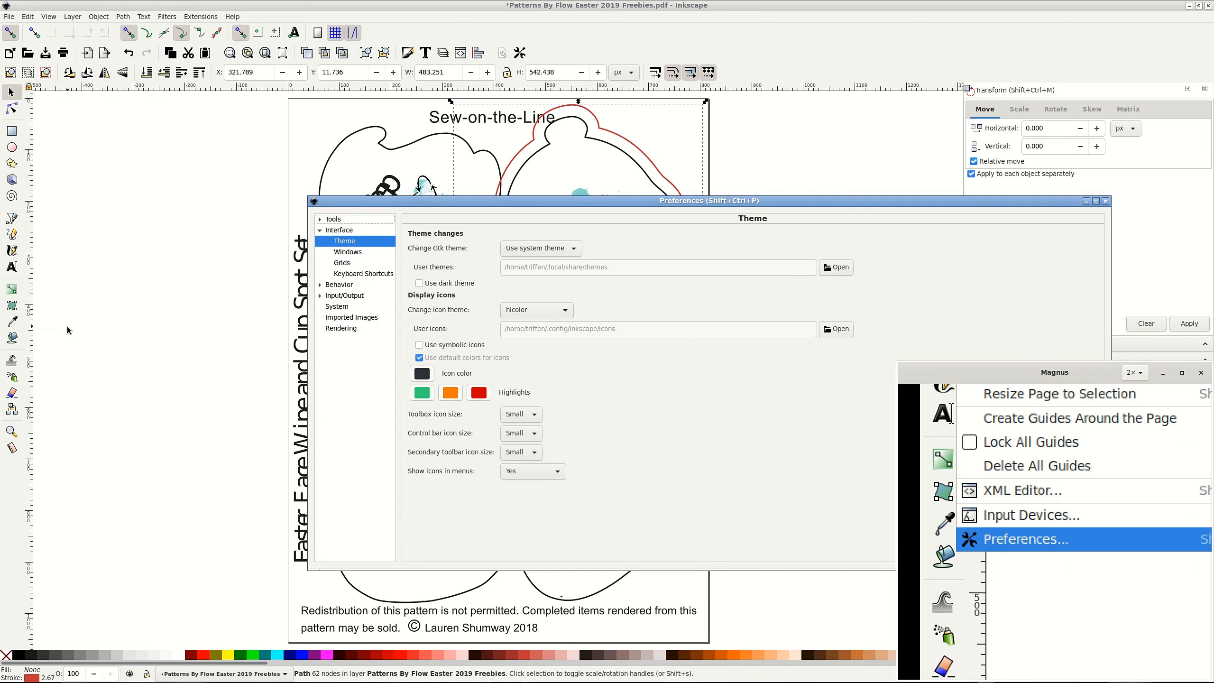
{"action": "left_click", "coordinate": [320, 285]}
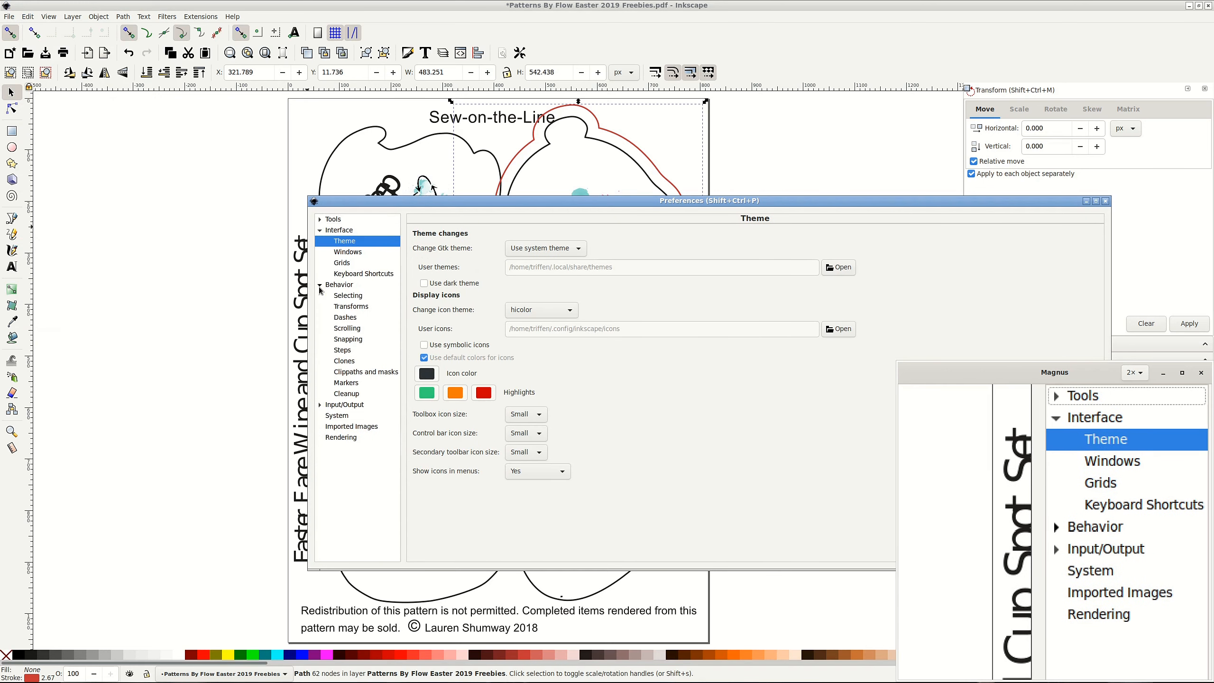
{"action": "left_click", "coordinate": [339, 352]}
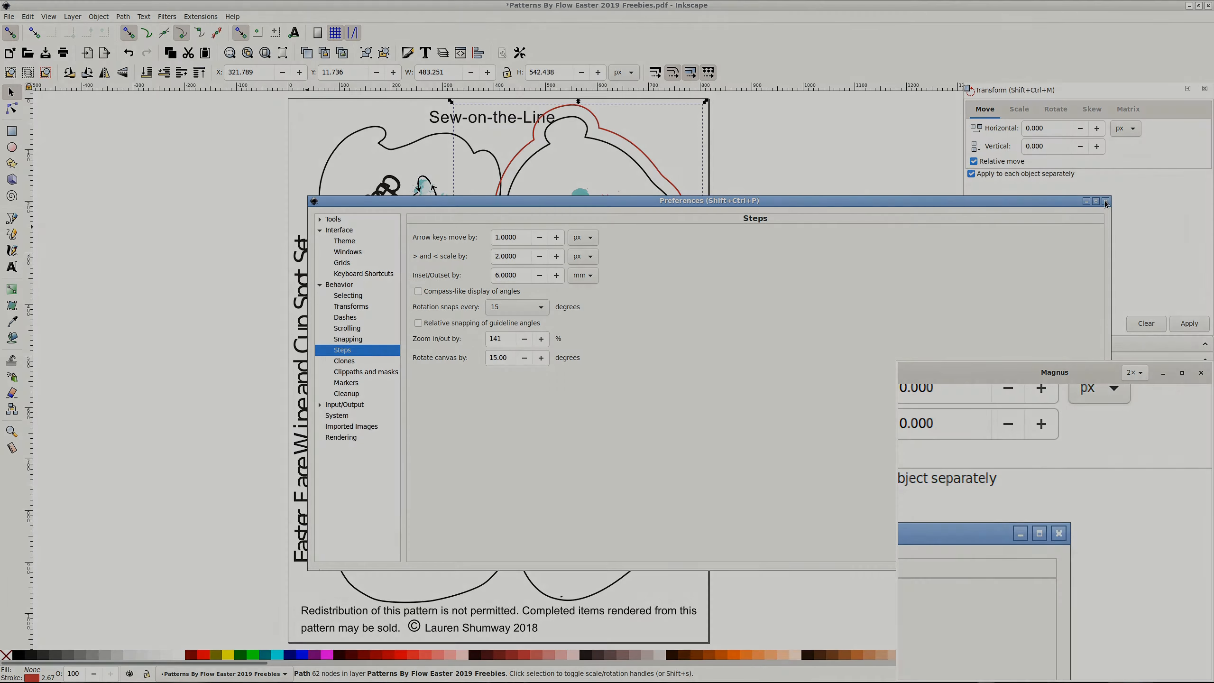
{"action": "left_click", "coordinate": [1102, 202]}
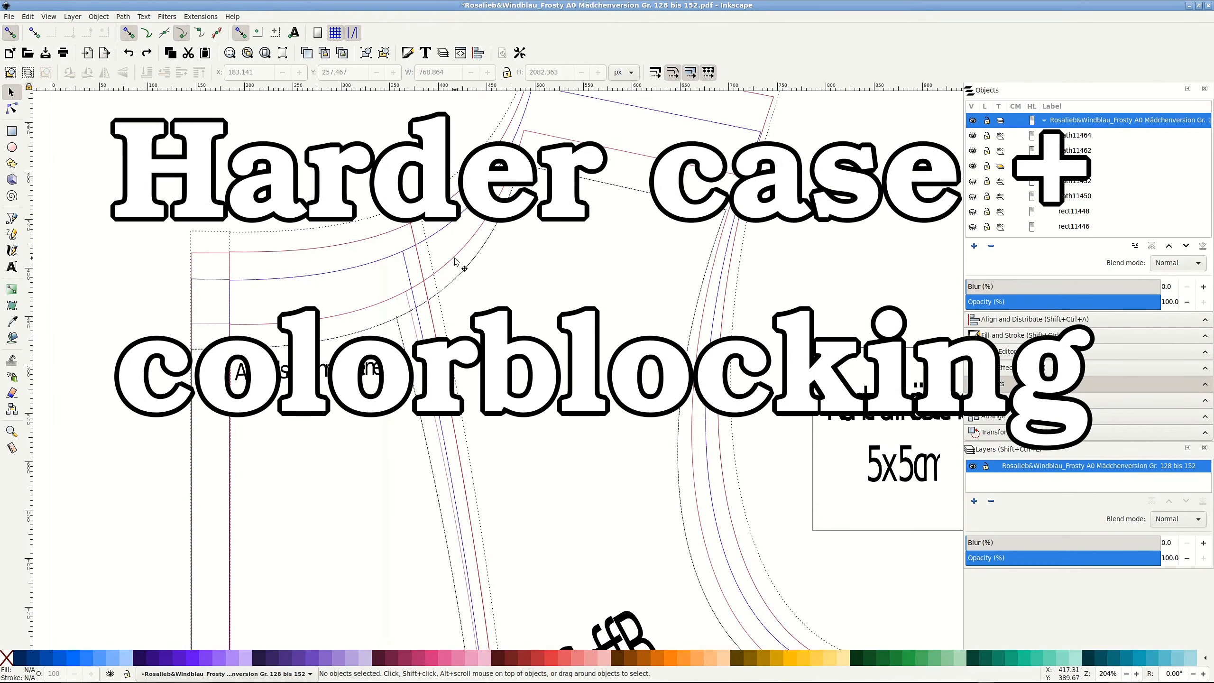
Duplicate the lighter red front-piece outline together with its curved and slanted colorblocking lines.
{"action": "left_click", "coordinate": [454, 259]}
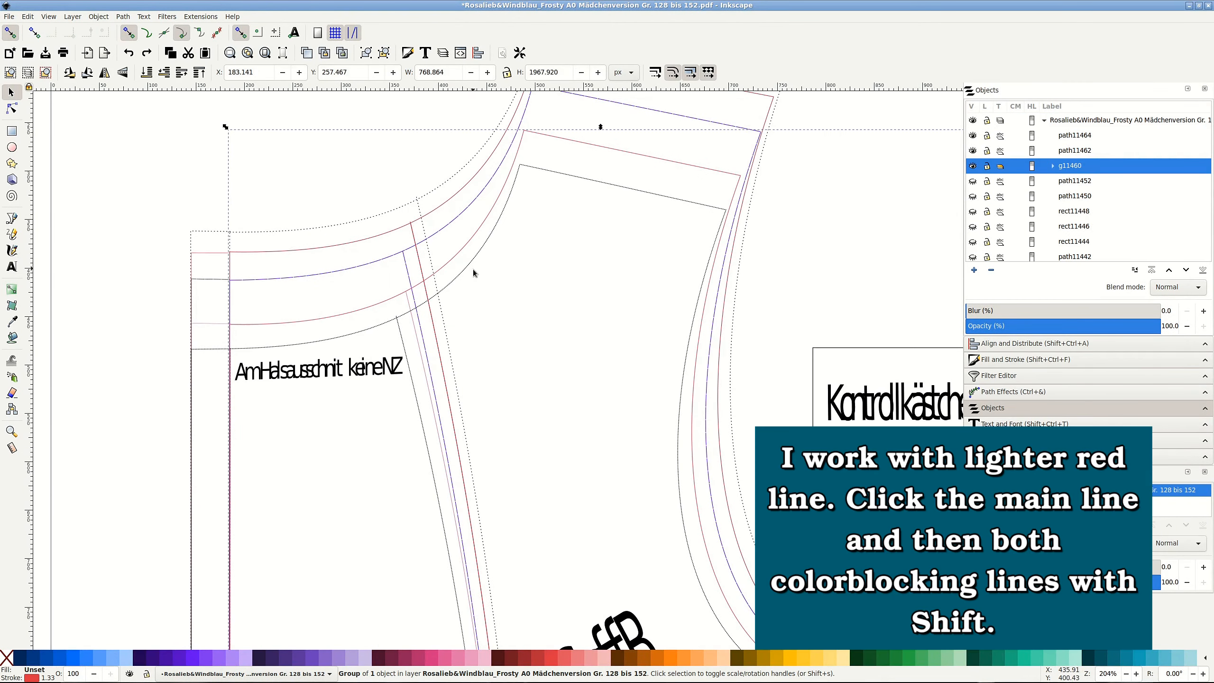
{"action": "left_click", "coordinate": [420, 353], "text": "shift"}
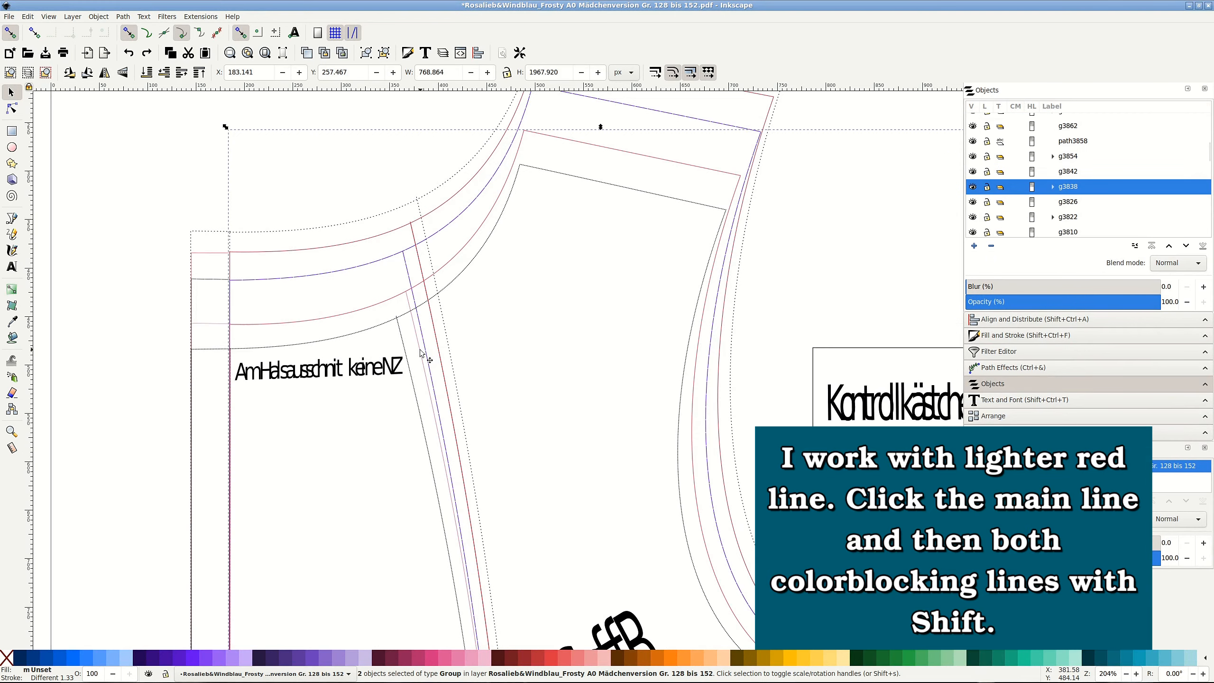
{"action": "scroll", "coordinate": [788, 461], "scroll_direction": "down", "scroll_amount": 10}
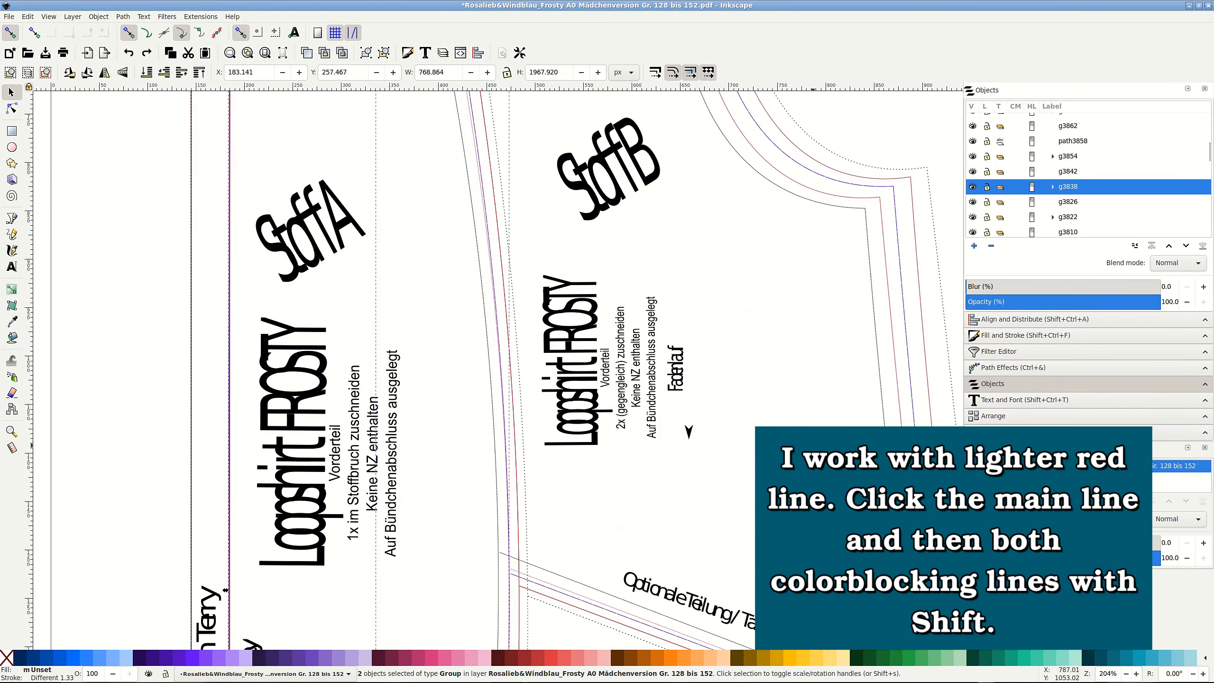
{"action": "scroll", "coordinate": [723, 518], "scroll_direction": "down", "scroll_amount": 3}
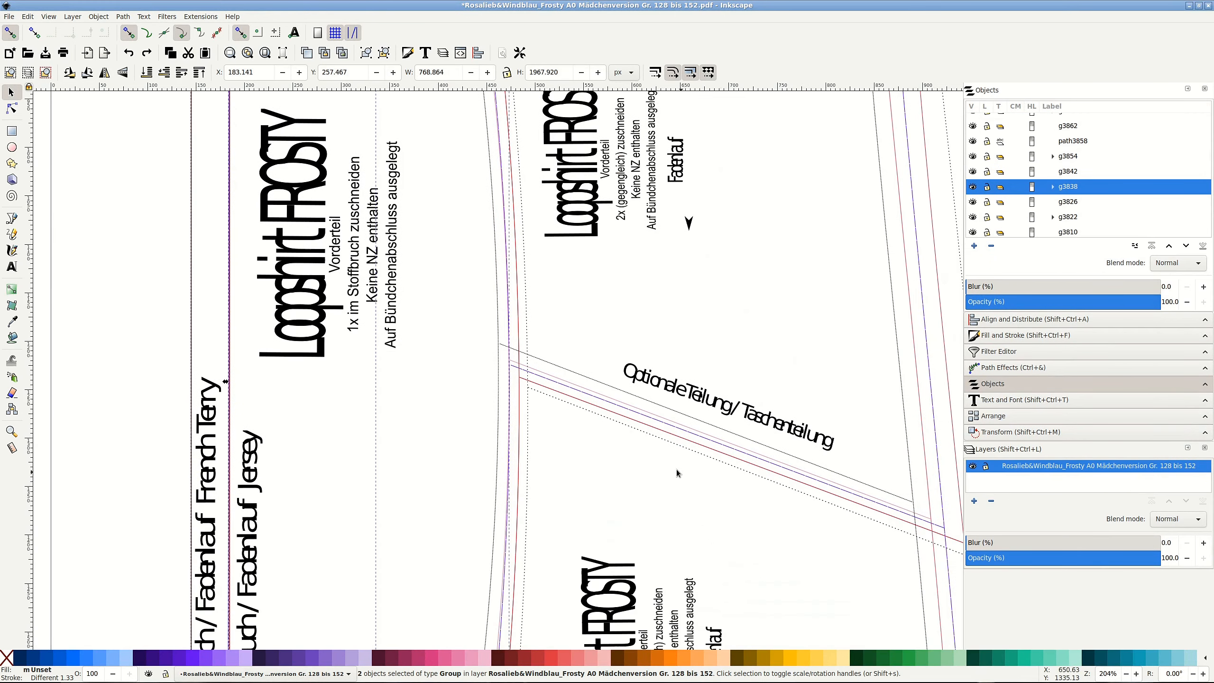
{"action": "left_click", "coordinate": [556, 380], "text": "shift"}
{"action": "scroll", "coordinate": [555, 380], "scroll_direction": "down", "scroll_amount": 4}
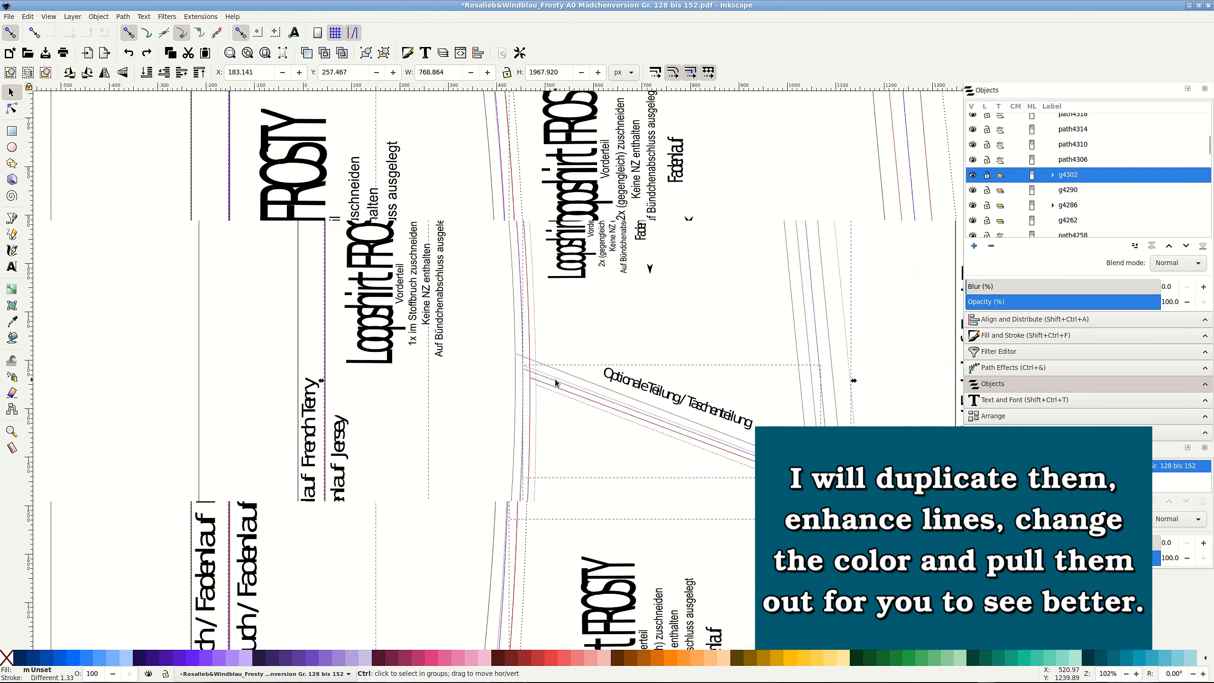
{"action": "scroll", "coordinate": [556, 380], "scroll_direction": "down", "scroll_amount": 2}
{"action": "left_click", "coordinate": [27, 16]}
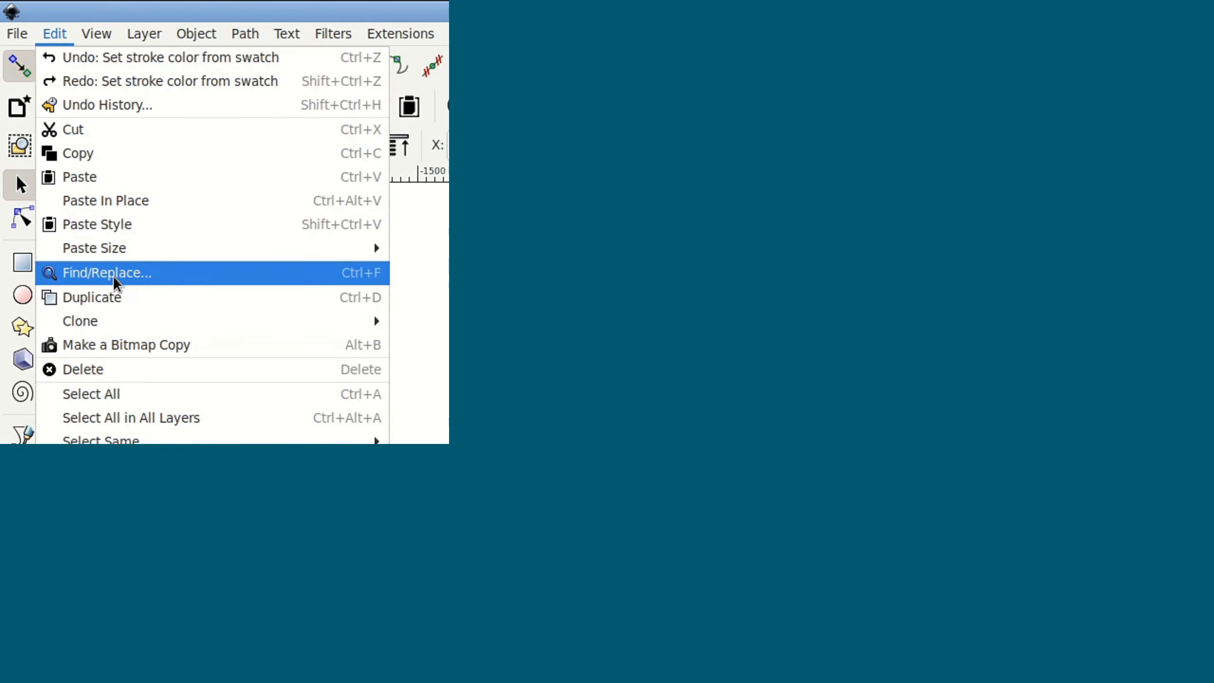
{"action": "left_click", "coordinate": [114, 297]}
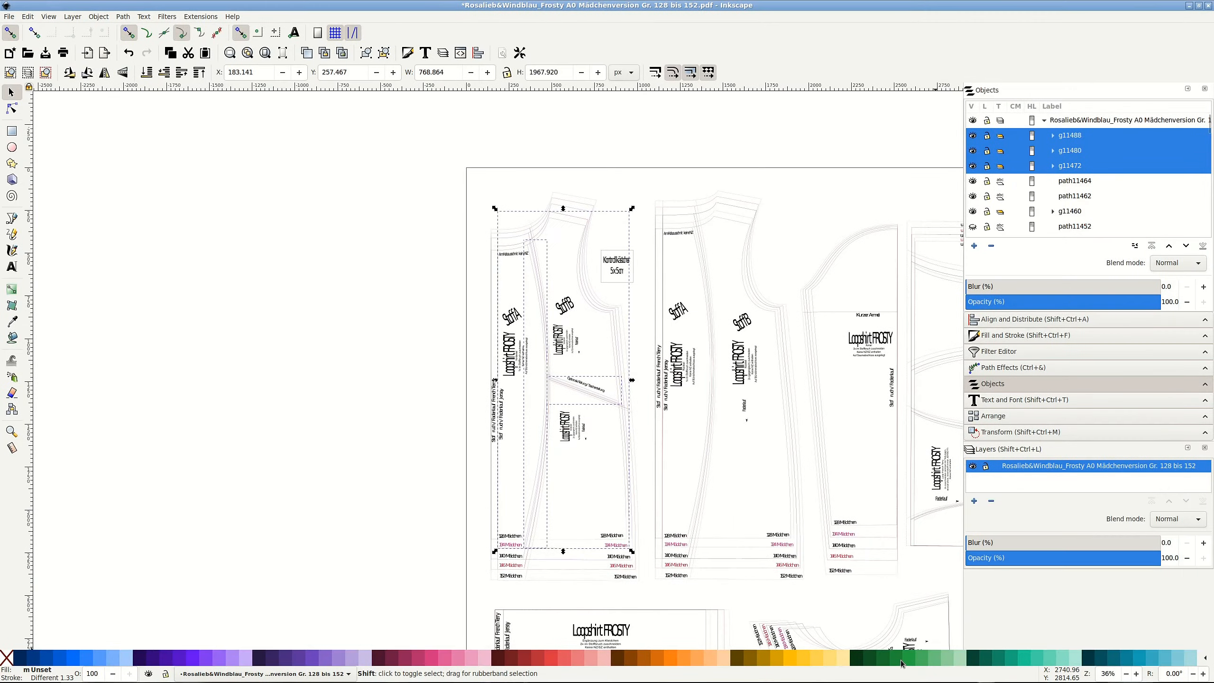
Give the duplicated lines a green stroke 4 px wide and move them off the page to about X -980, Y 230 px.
{"action": "left_click", "coordinate": [901, 664], "text": "shift"}
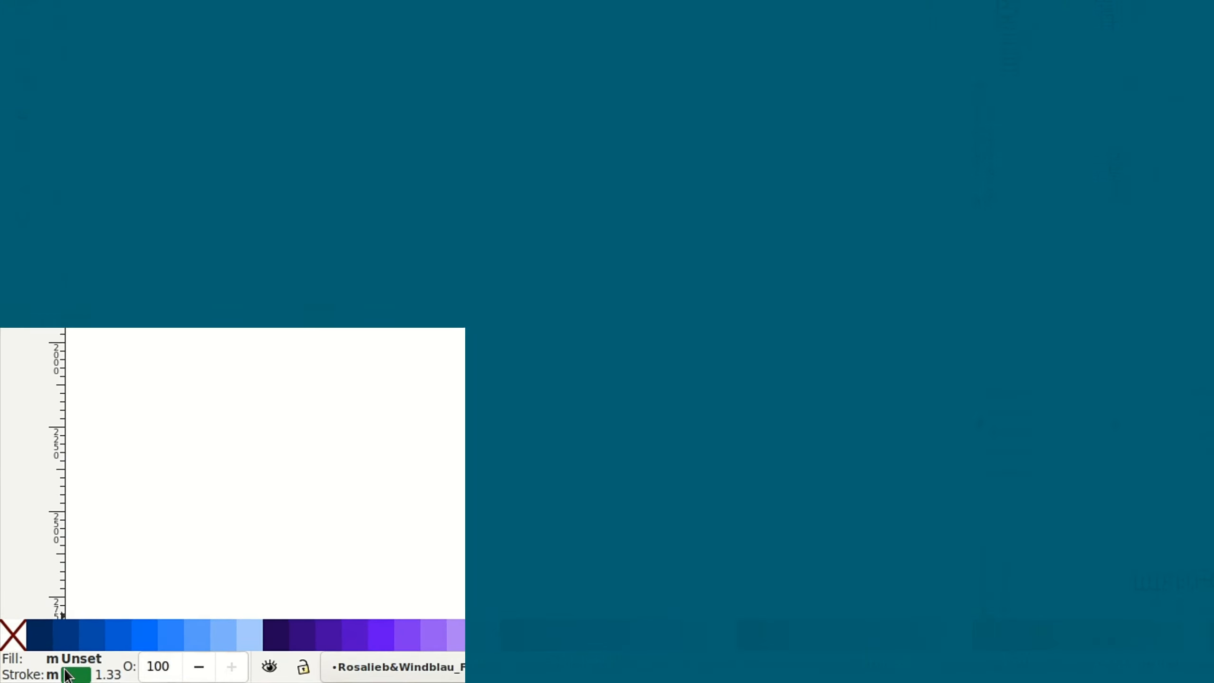
{"action": "right_click", "coordinate": [107, 674]}
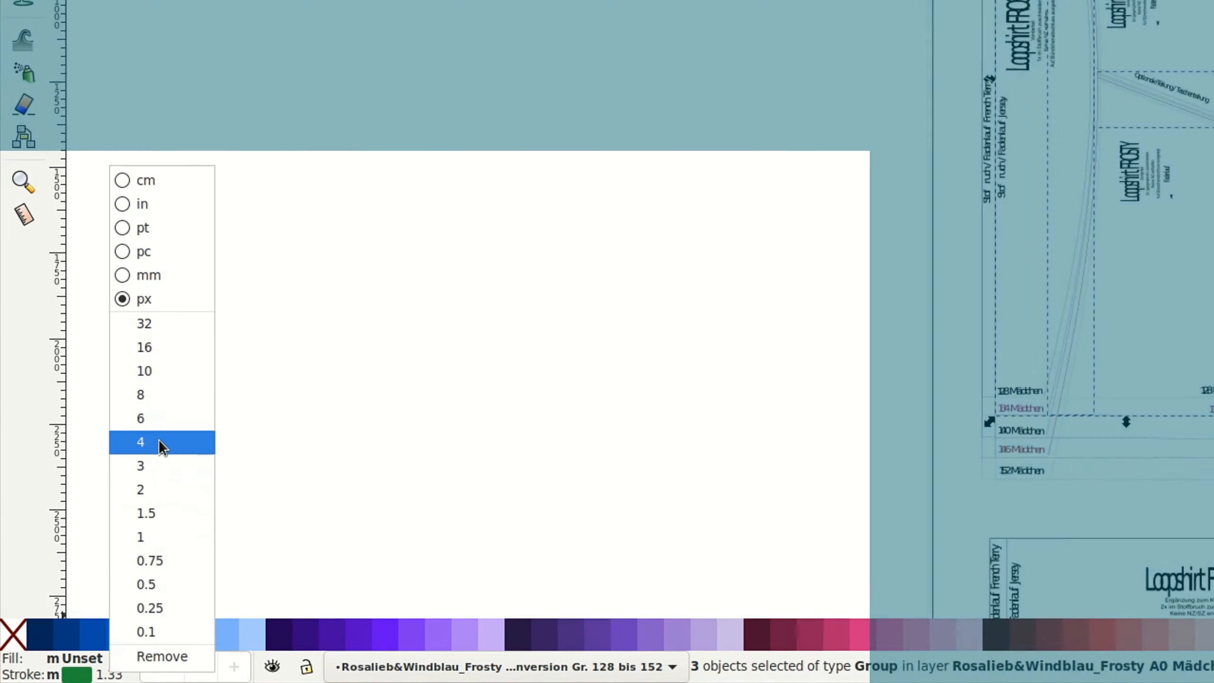
{"action": "left_click", "coordinate": [160, 442]}
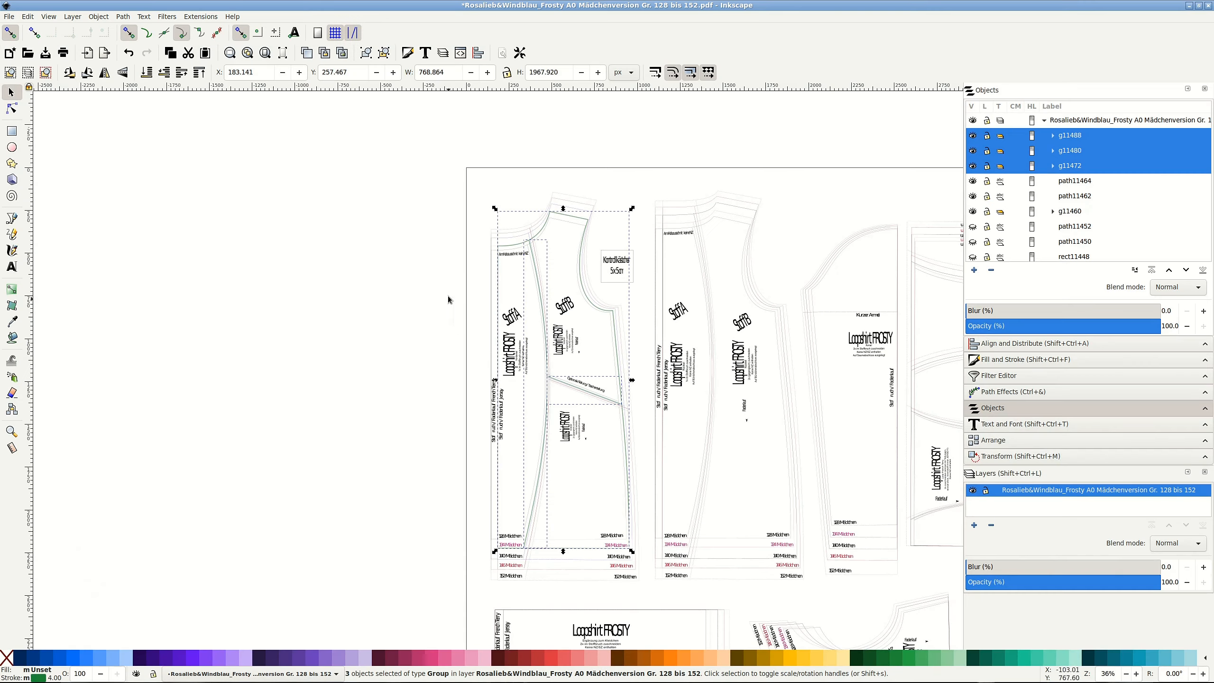
{"action": "left_click_drag", "start_coordinate": [538, 281], "coordinate": [334, 272]}
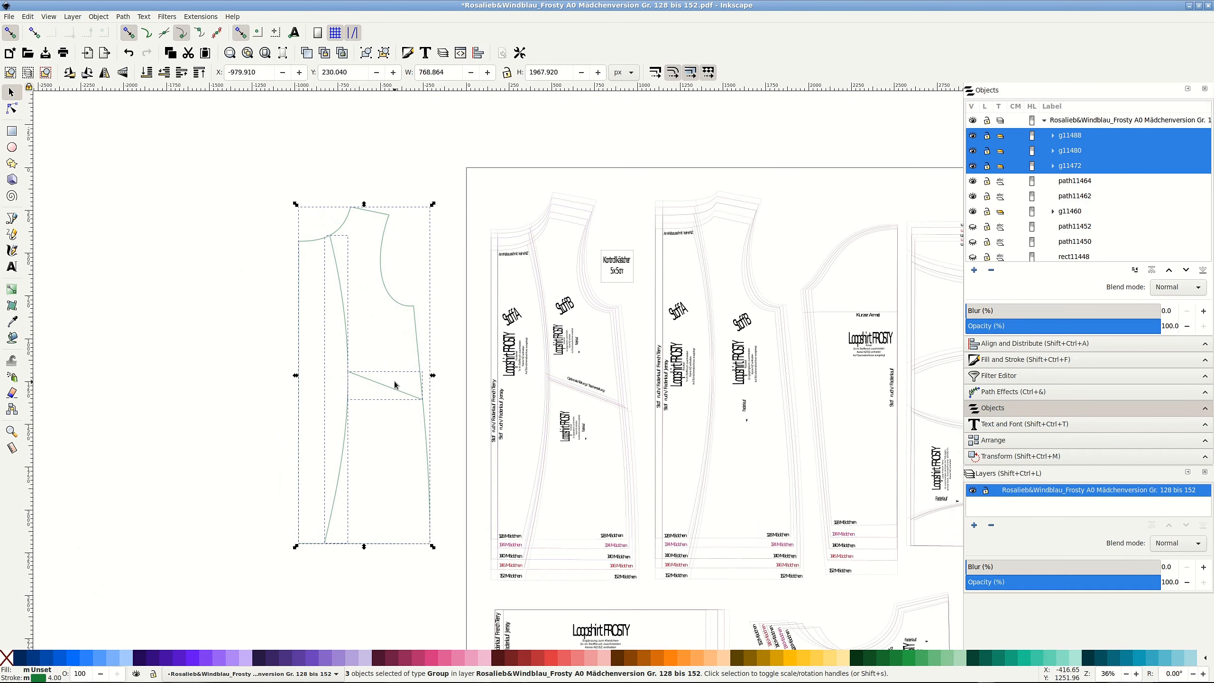
{"action": "left_click", "coordinate": [252, 337]}
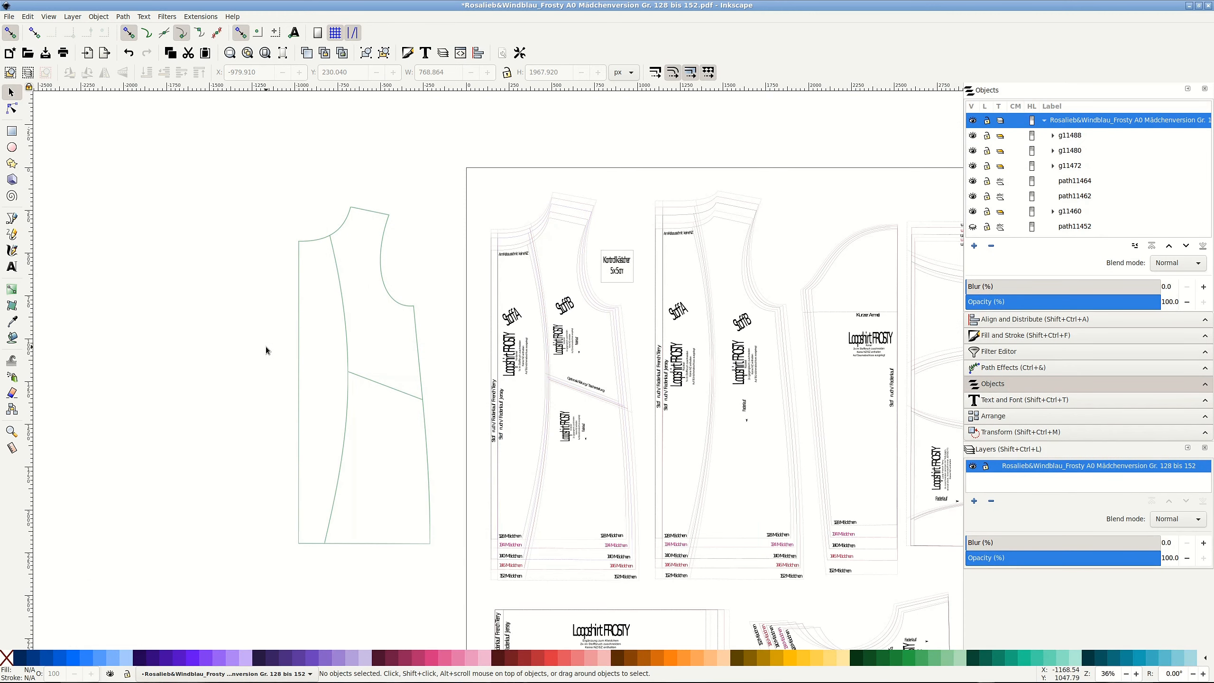
Ungroup the green front-piece outline beside the page repeatedly until it is a plain path.
{"action": "left_click", "coordinate": [339, 226]}
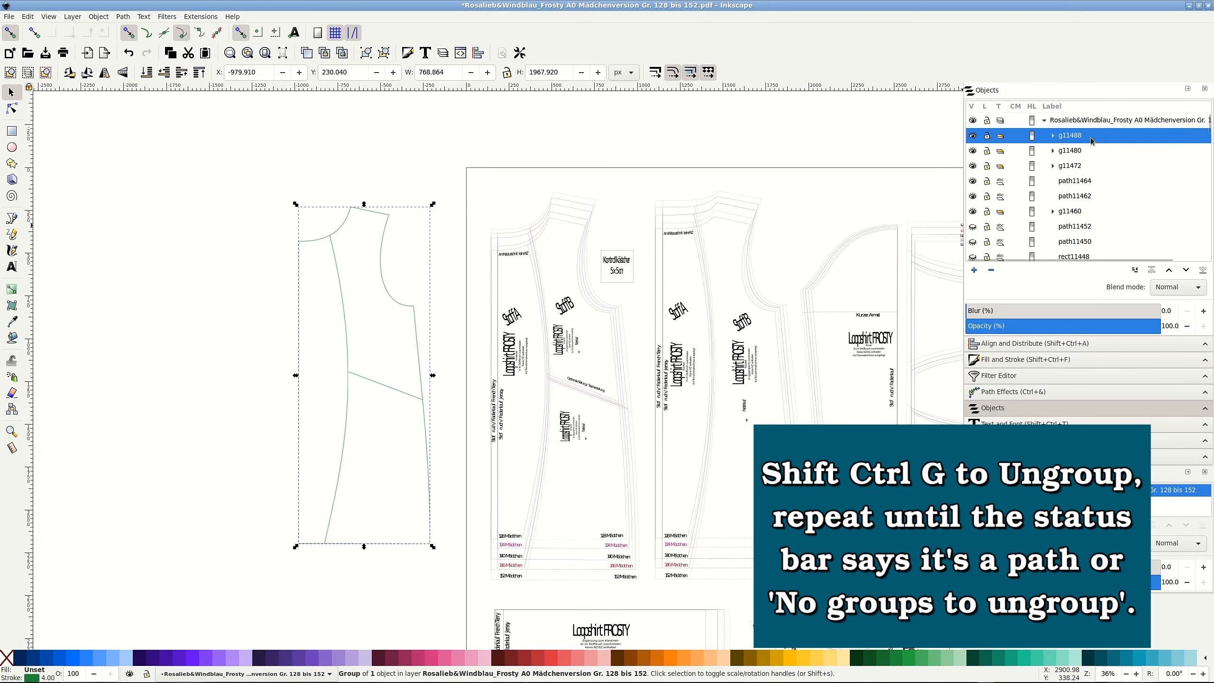
{"action": "key", "text": "ctrl"}
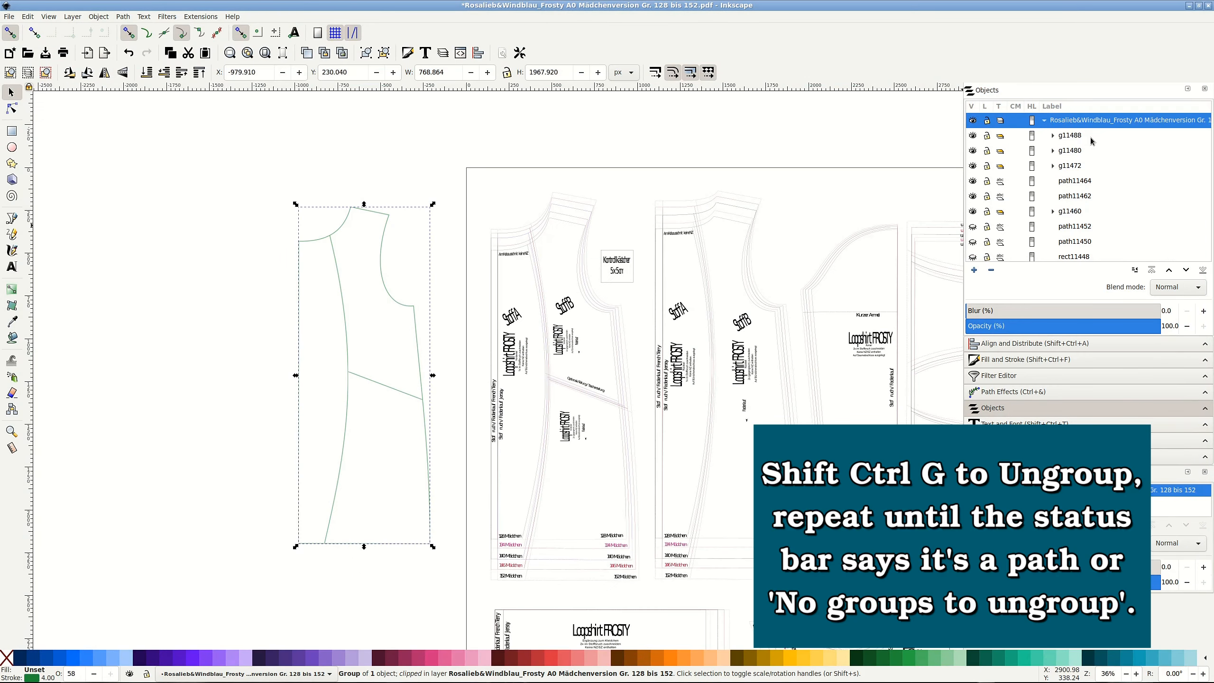
{"action": "key", "text": "ctrl+shift+g"}
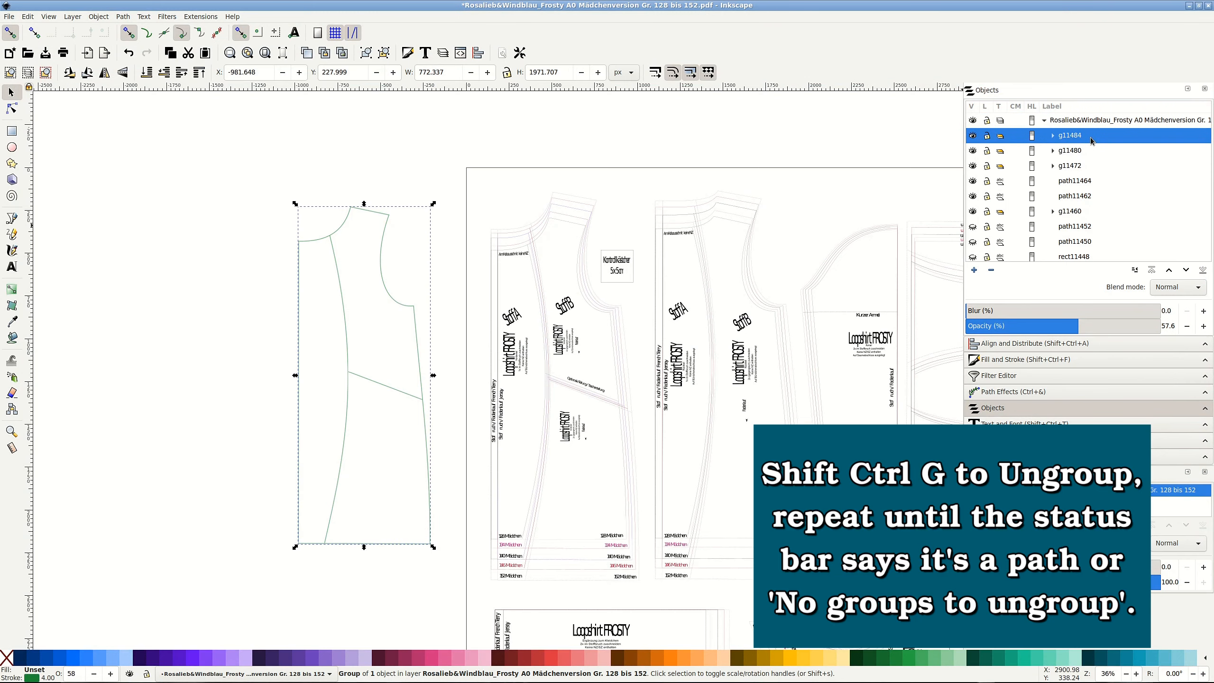
{"action": "key", "text": "ctrl+shift+g"}
{"action": "key", "text": "ctrl+shift+g"}
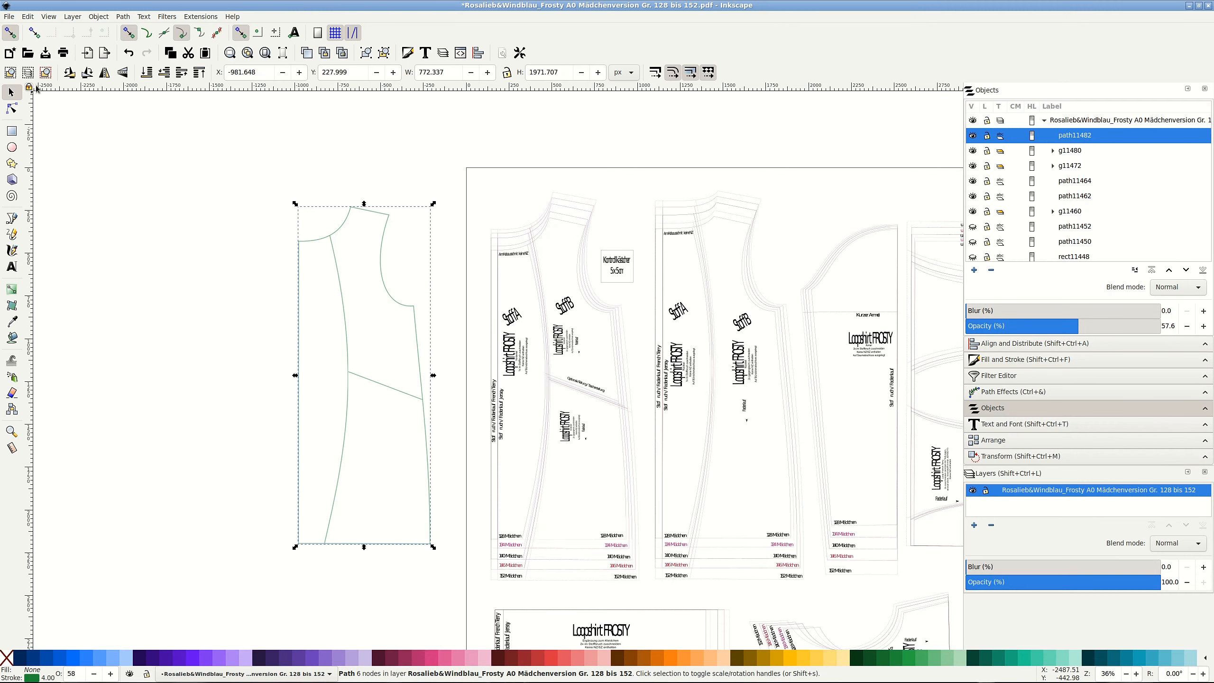
Duplicate the green front-piece outline with a teal stroke and outset the duplicate as its seam allowance.
{"action": "left_click", "coordinate": [28, 16]}
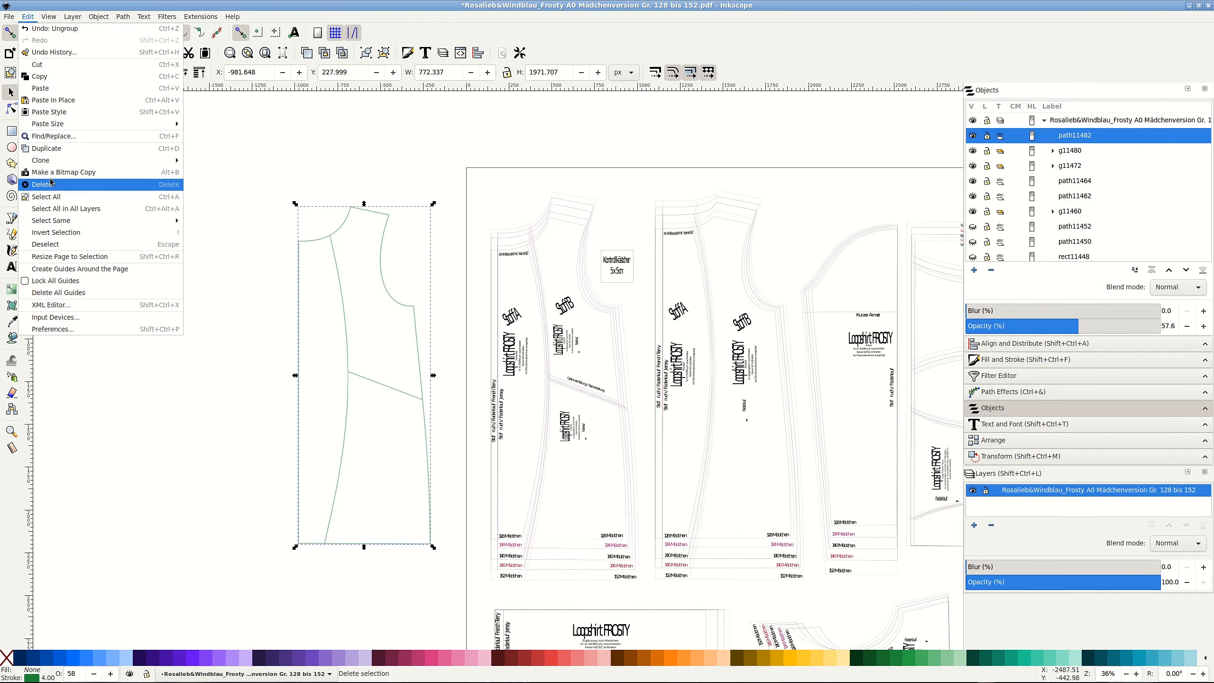
{"action": "left_click", "coordinate": [44, 149]}
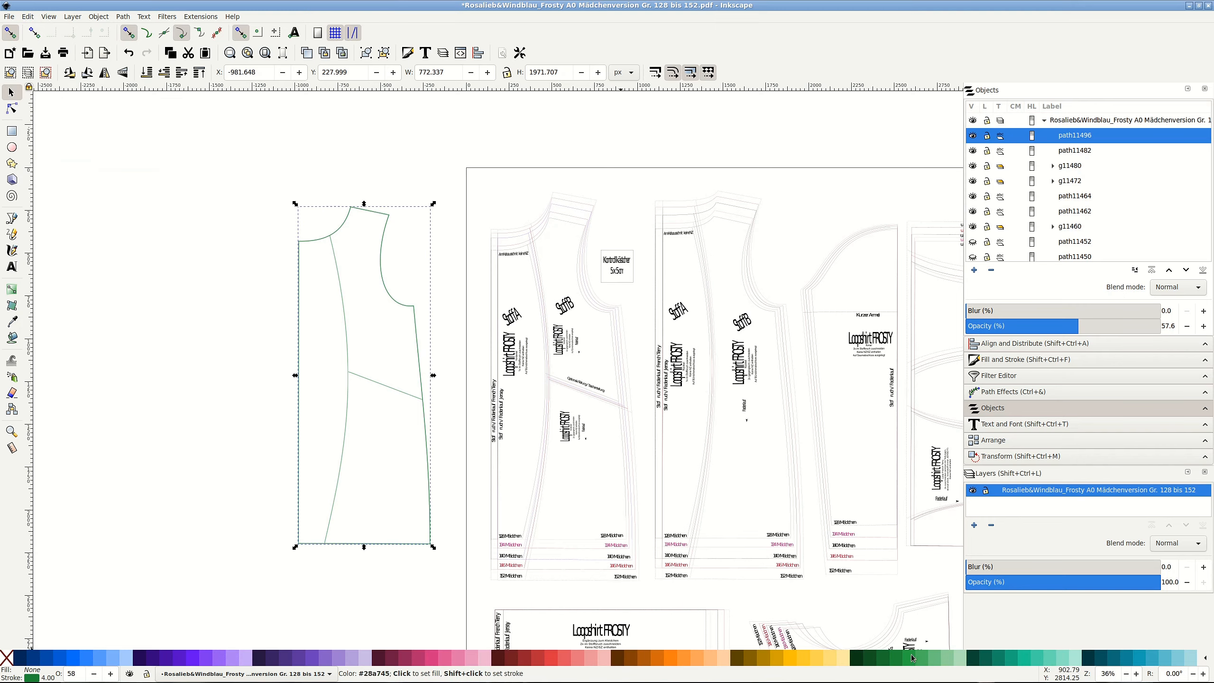
{"action": "left_click", "coordinate": [1011, 659], "text": "shift"}
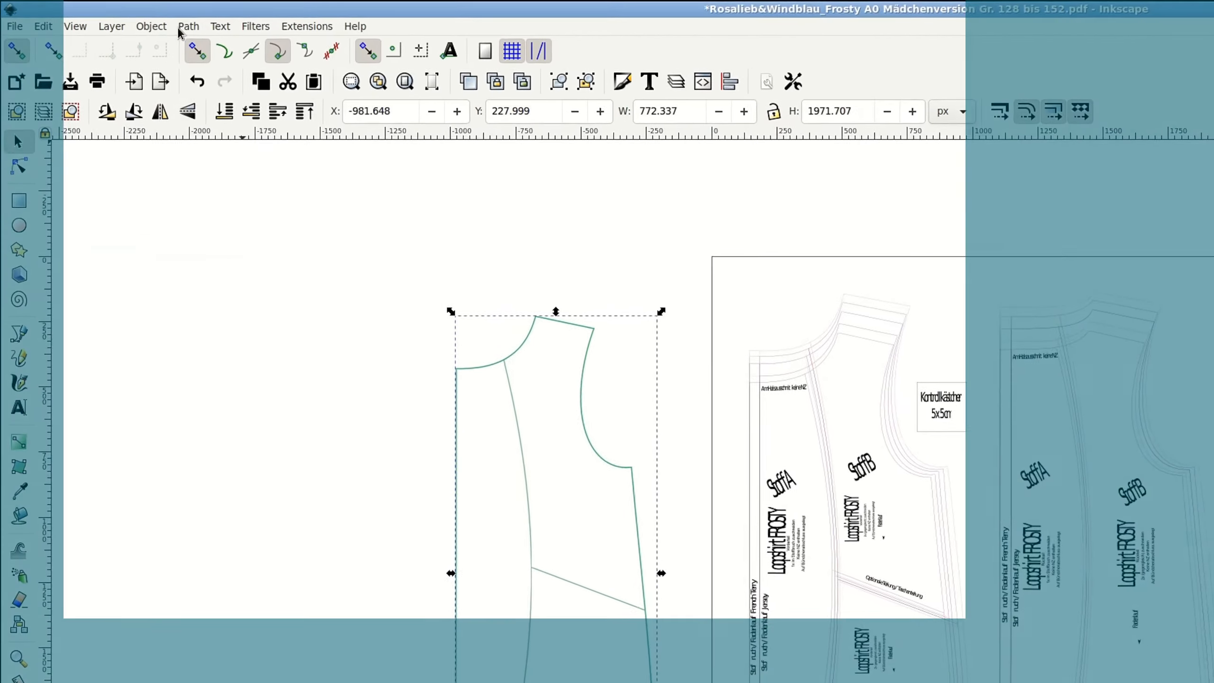
{"action": "left_click", "coordinate": [151, 26]}
{"action": "mouse_move", "coordinate": [188, 26]}
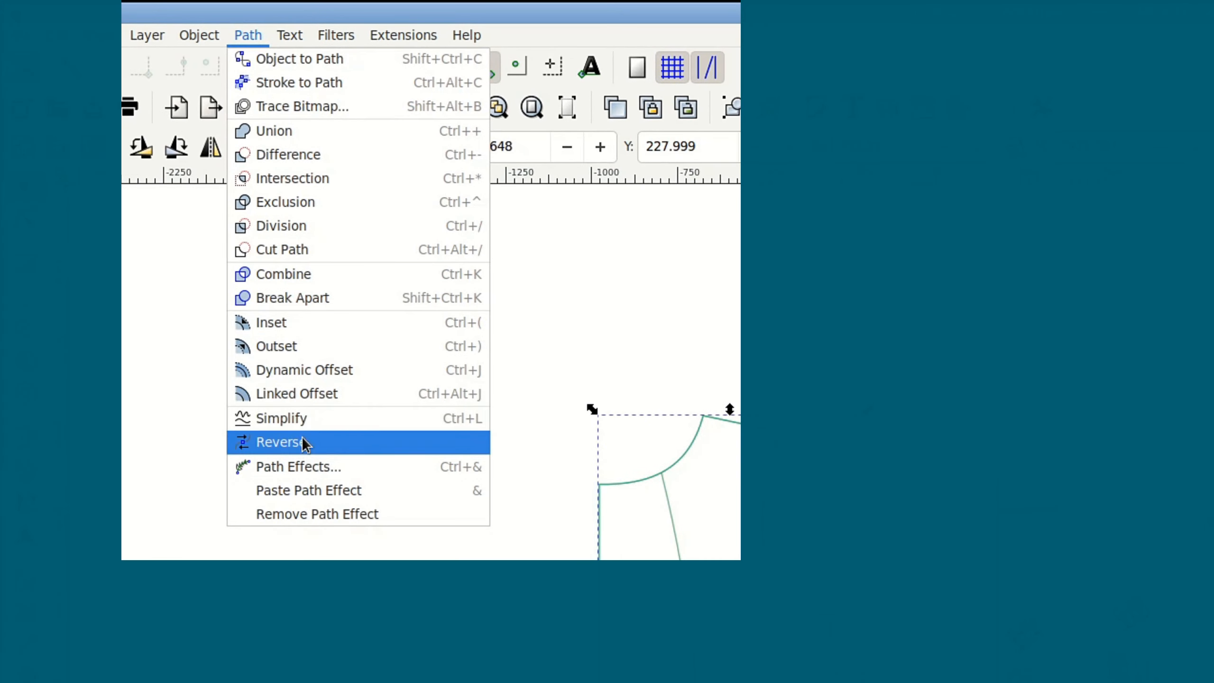
{"action": "left_click", "coordinate": [303, 346]}
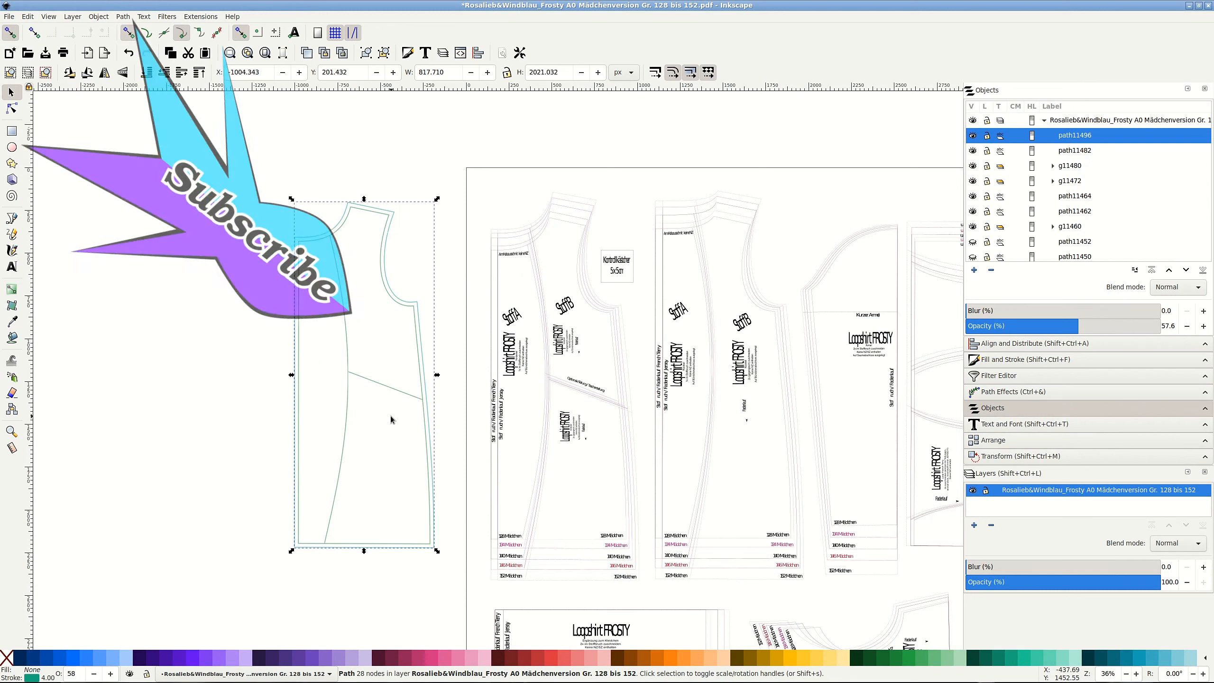
Ungroup the long curved colorblocking line inside the front piece until it is a plain path.
{"action": "left_click", "coordinate": [347, 330]}
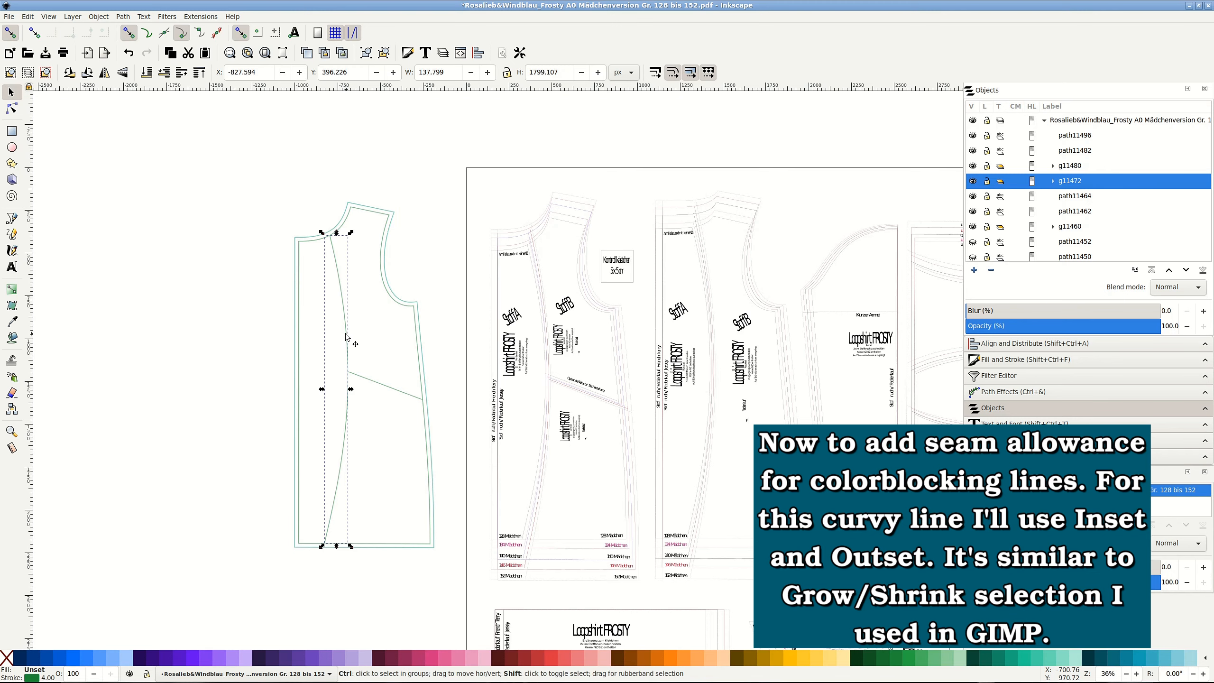
{"action": "key", "text": "ctrl+parenright"}
{"action": "key", "text": "ctrl+shift+g"}
{"action": "key", "text": "ctrl+shift+g"}
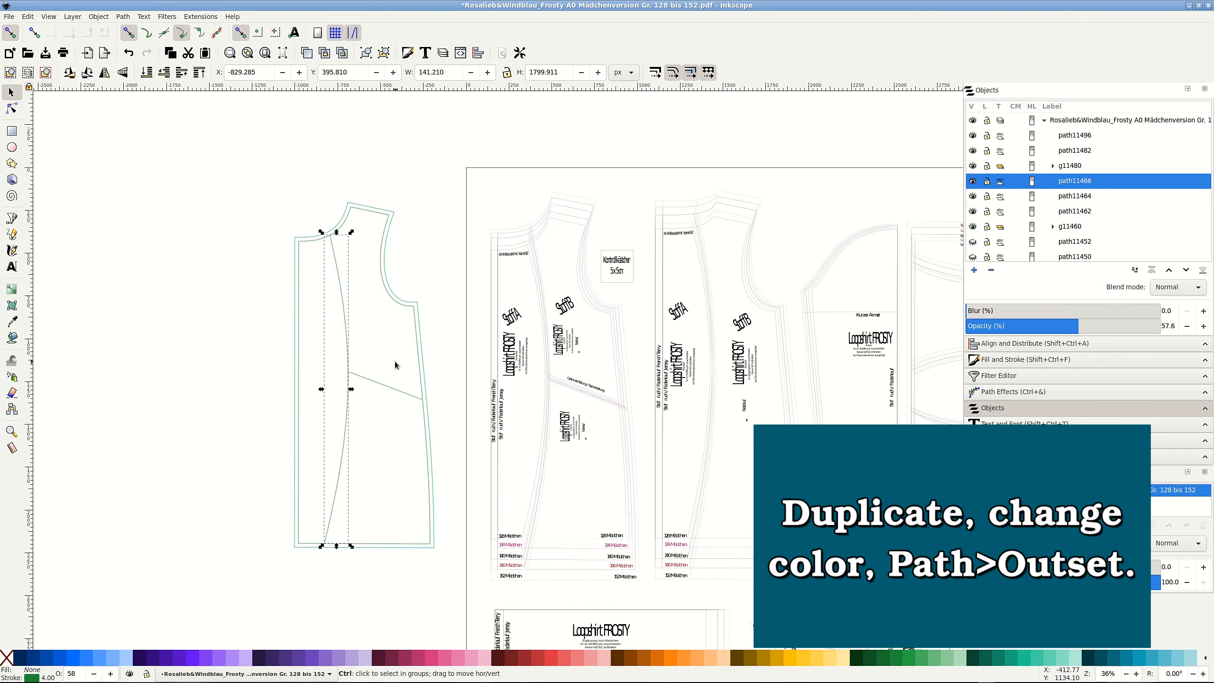
Duplicate the long curved colorblocking line, outset the duplicate and give it a blue stroke.
{"action": "key", "text": "ctrl+d"}
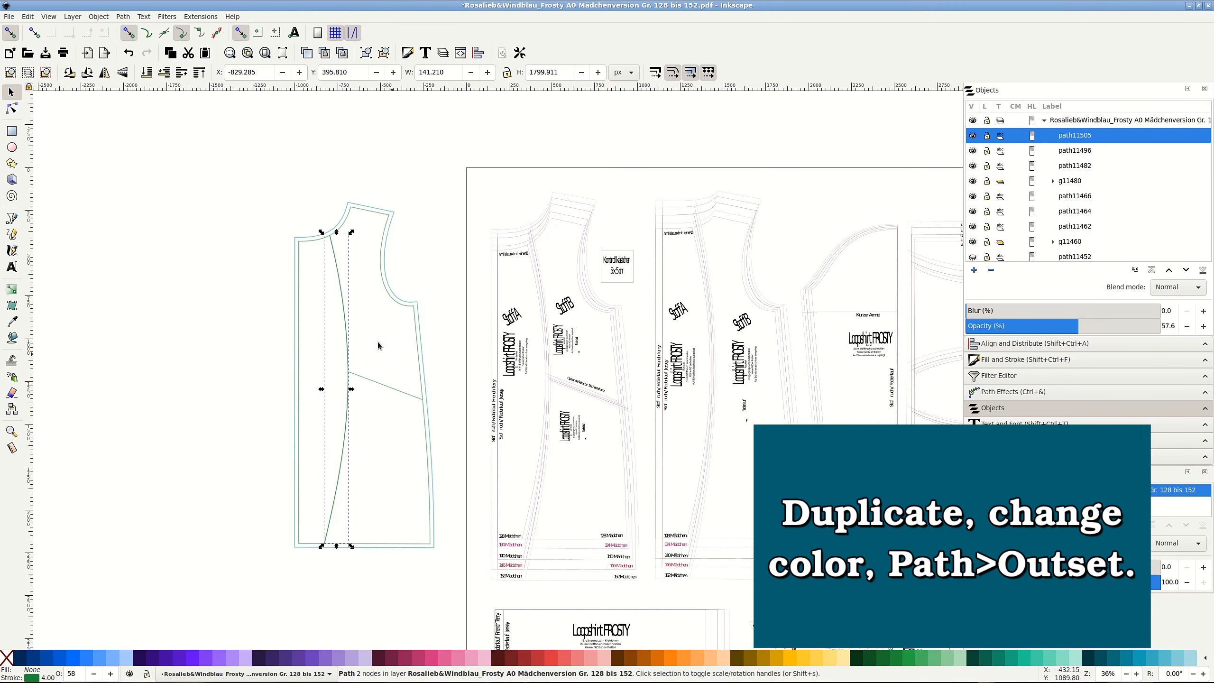
{"action": "left_click", "coordinate": [99, 16]}
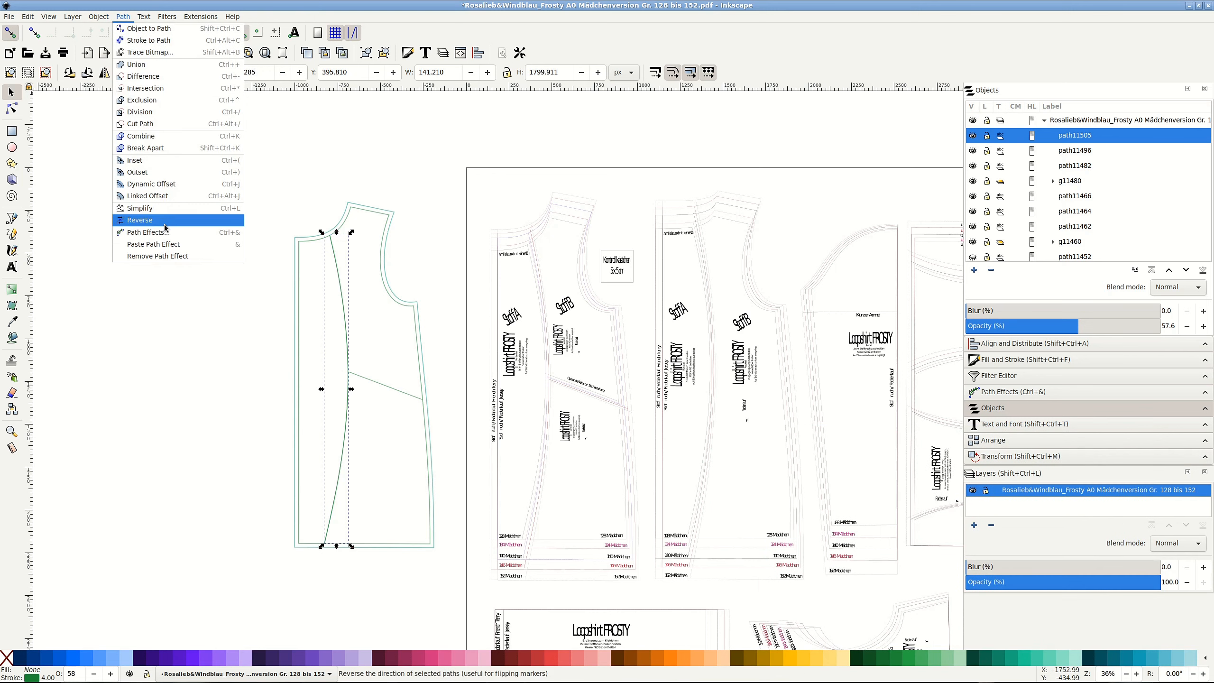
{"action": "left_click", "coordinate": [166, 173]}
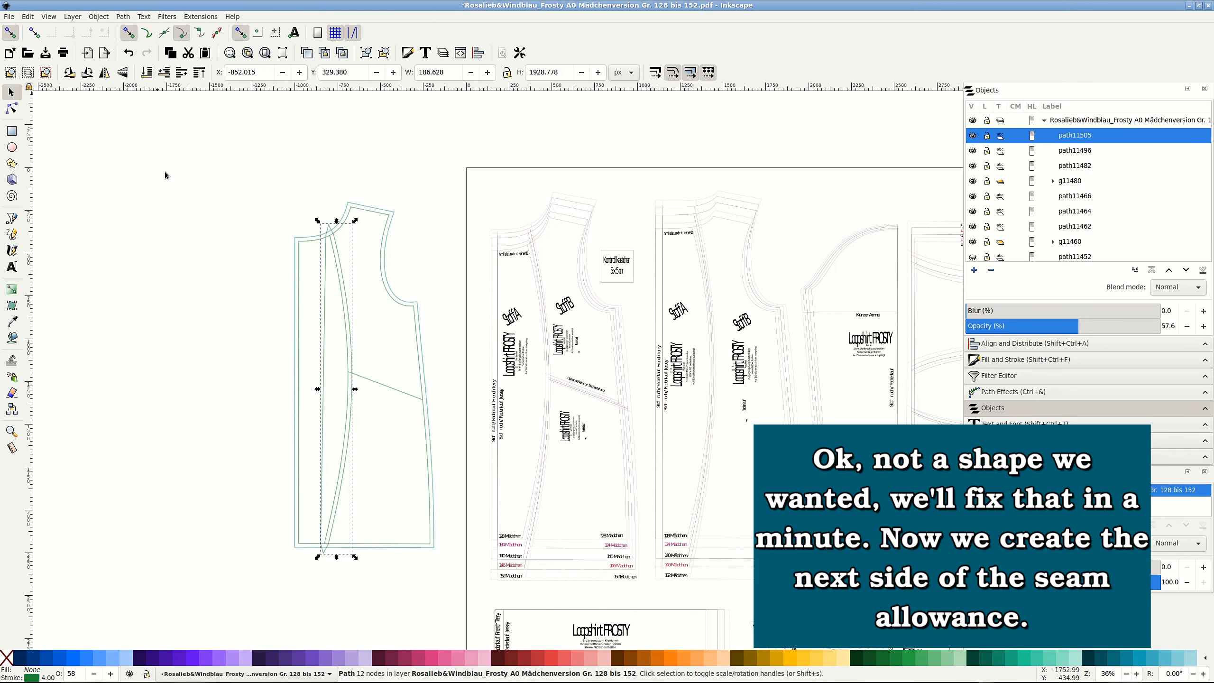
{"action": "left_click", "coordinate": [1127, 665], "text": "shift"}
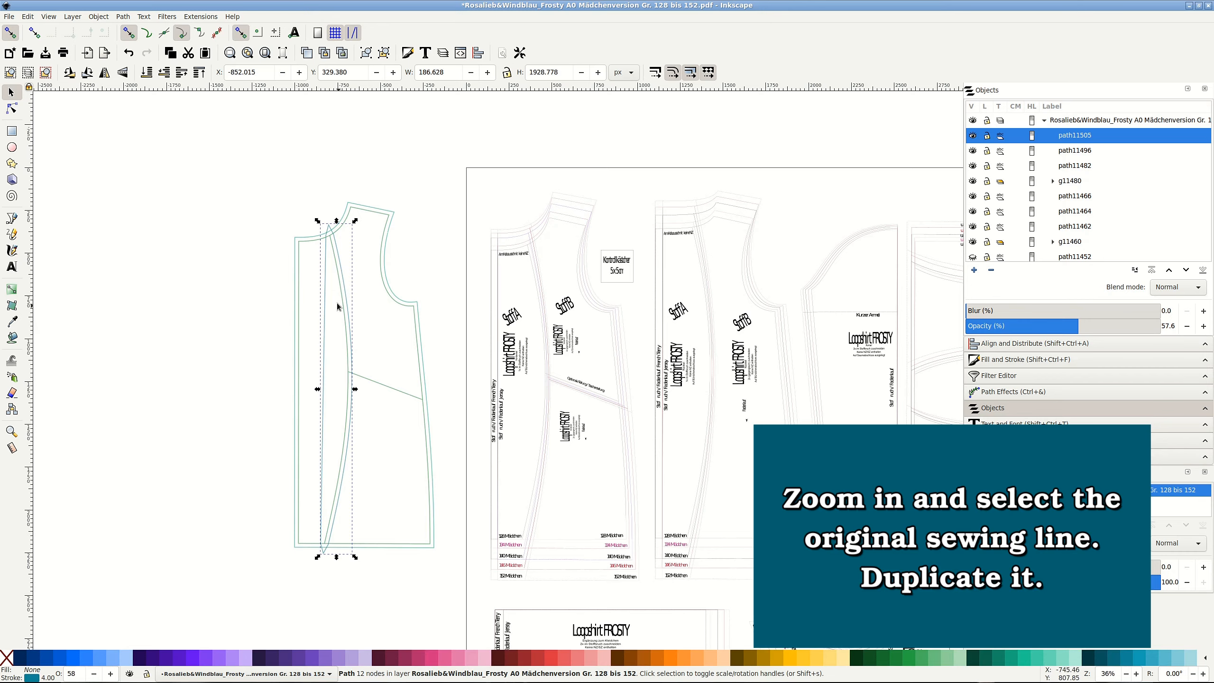
Duplicate the original curved sewing line again, inset the duplicate and give it a brown stroke as a placeholder.
{"action": "scroll", "coordinate": [335, 297], "scroll_direction": "up", "scroll_amount": 3}
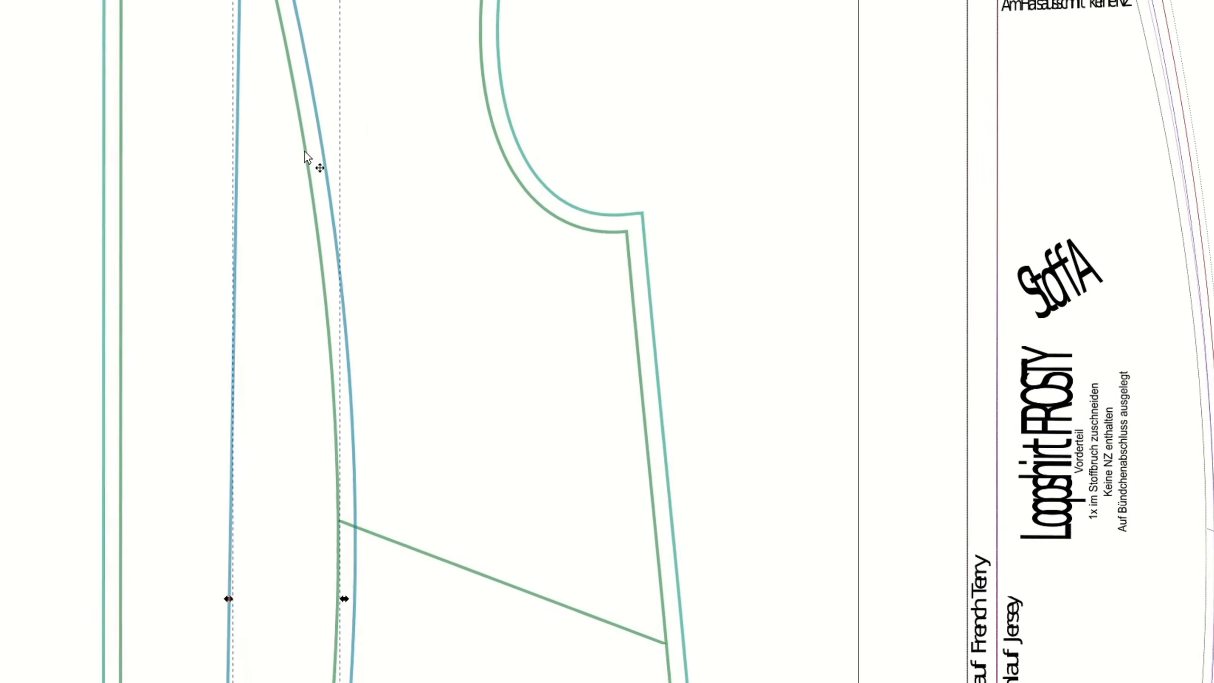
{"action": "right_click", "coordinate": [288, 113]}
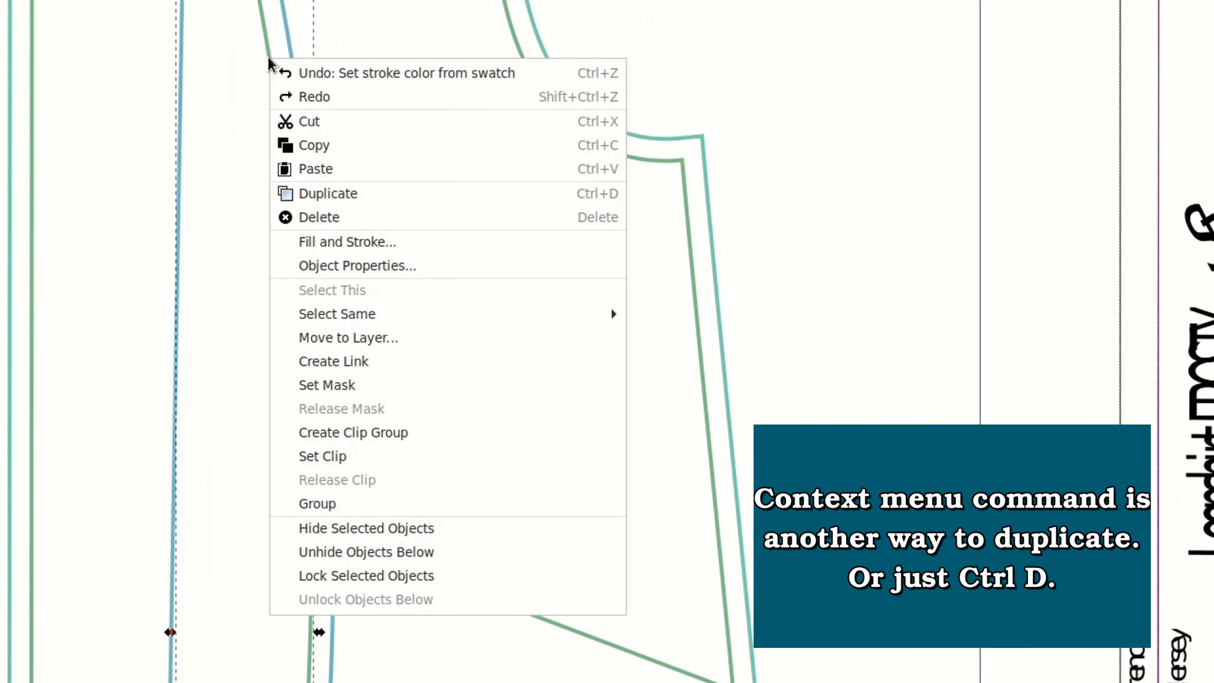
{"action": "left_click", "coordinate": [315, 192]}
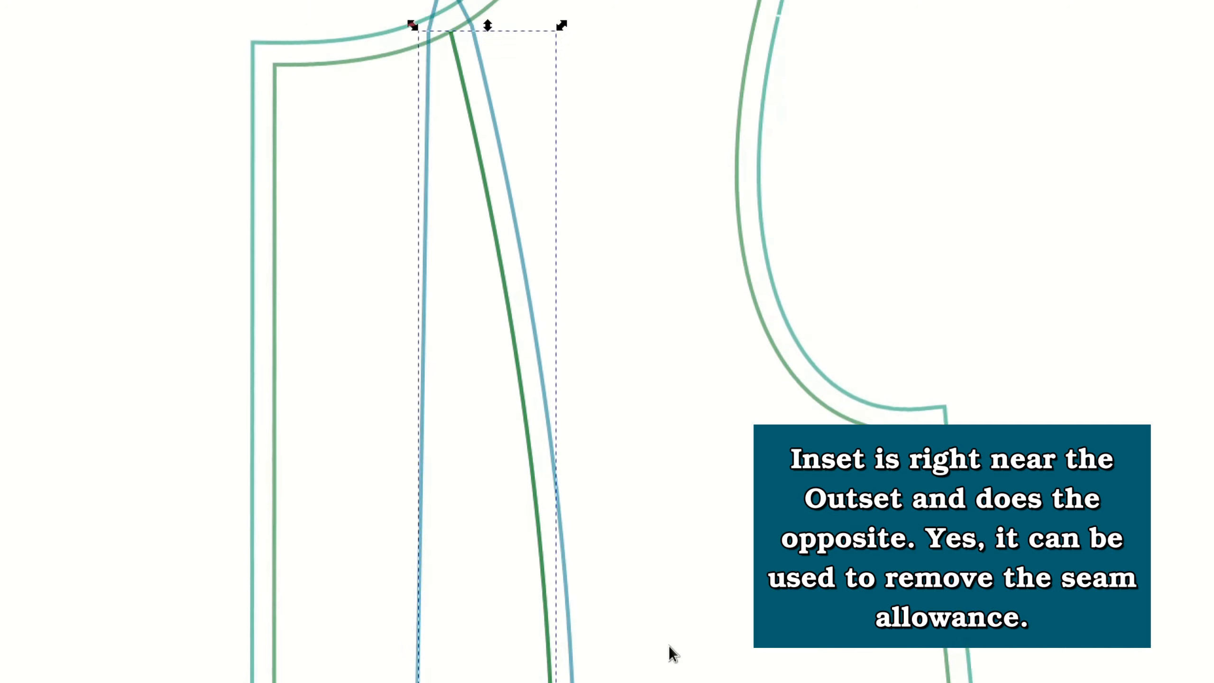
{"action": "left_click", "coordinate": [235, 24]}
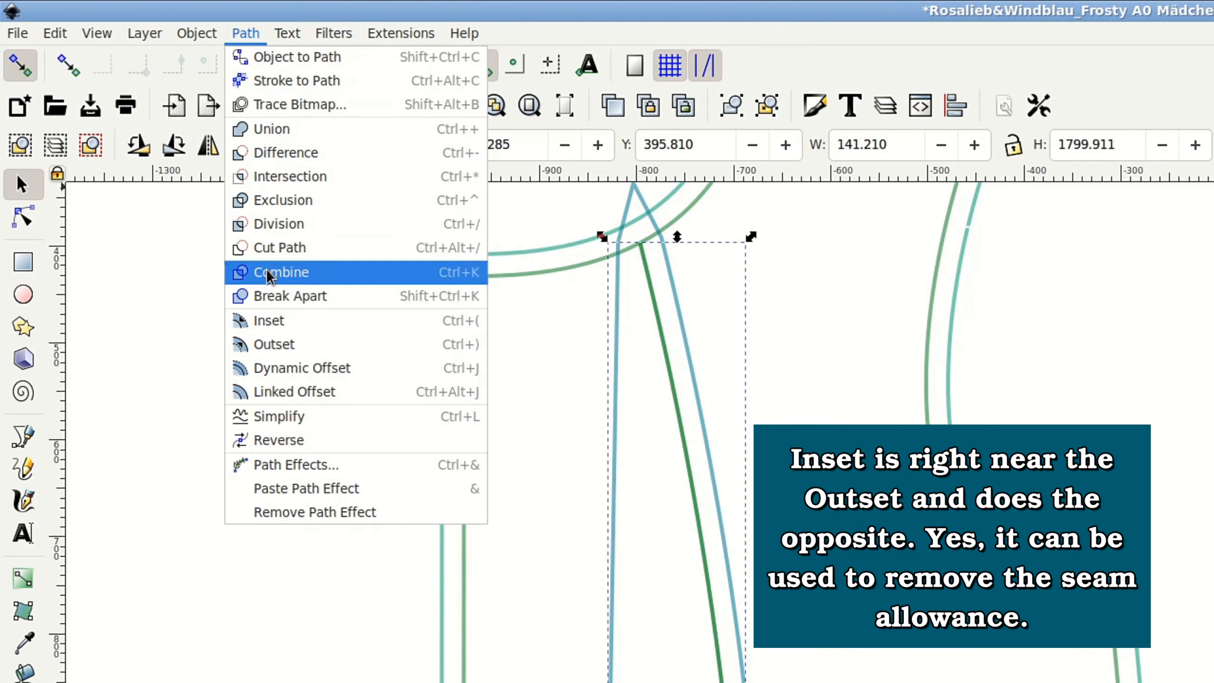
{"action": "left_click", "coordinate": [271, 324]}
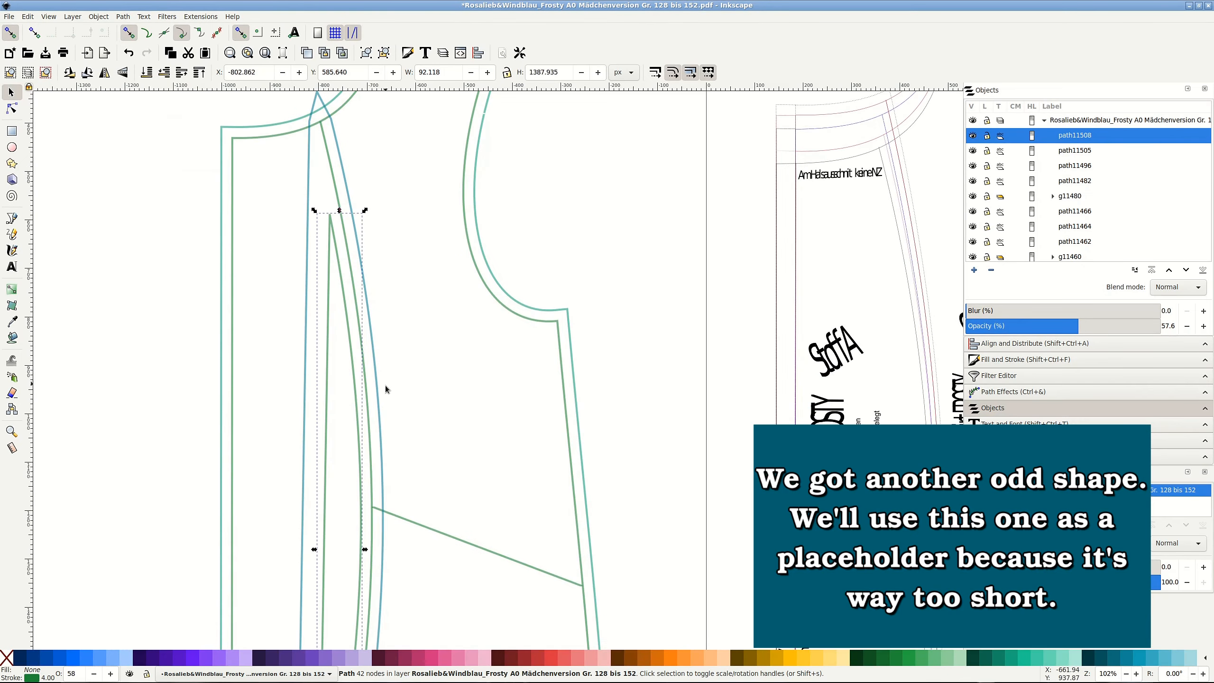
{"action": "scroll", "coordinate": [384, 385], "scroll_direction": "down", "scroll_amount": 10}
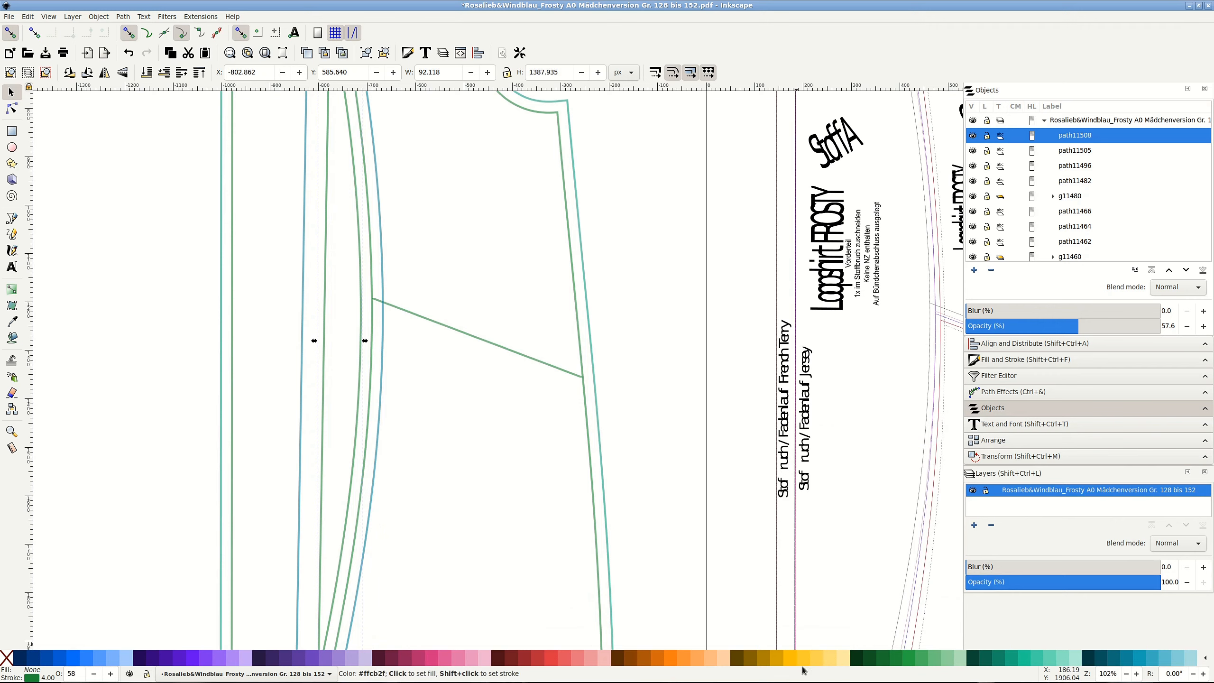
{"action": "left_click", "coordinate": [739, 661], "text": "shift"}
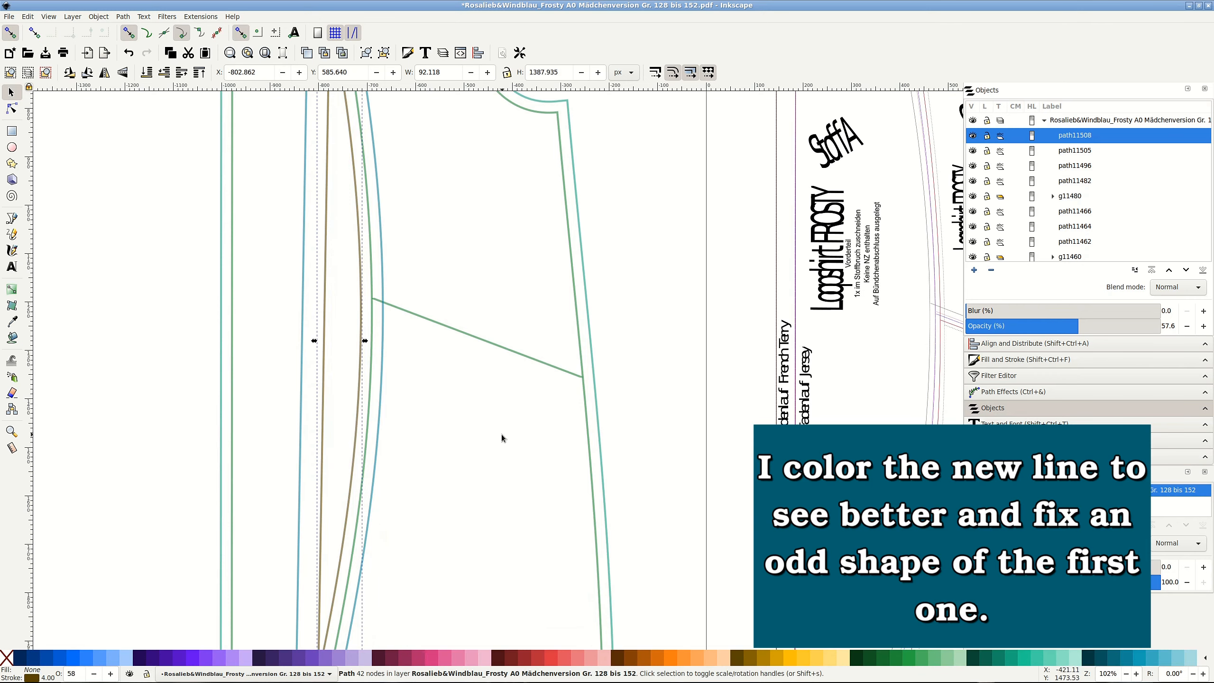
Delete the extra end nodes of the blue outset path and collapse the stray curve handles onto its upper and lower end nodes.
{"action": "scroll", "coordinate": [463, 397], "scroll_direction": "down", "scroll_amount": 1}
{"action": "scroll", "coordinate": [434, 342], "scroll_direction": "up", "scroll_amount": 8}
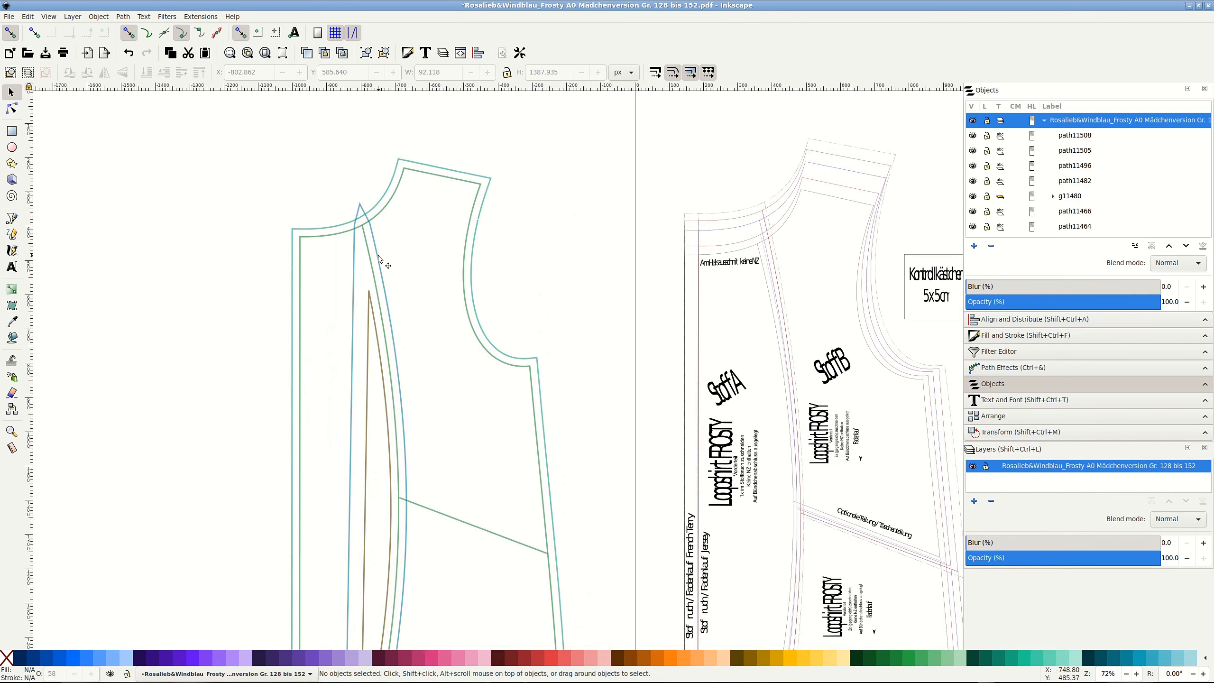
{"action": "left_click", "coordinate": [378, 254]}
{"action": "key", "text": "n"}
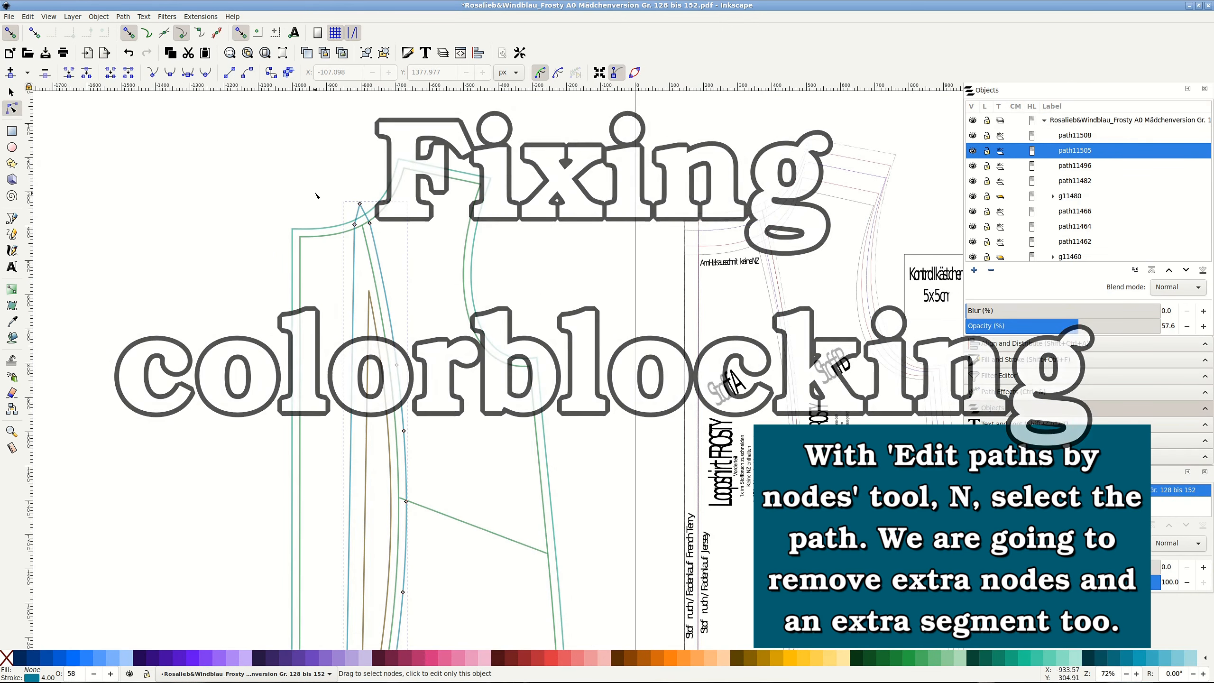
{"action": "left_click_drag", "start_coordinate": [301, 180], "coordinate": [363, 238]}
{"action": "key", "text": "Delete"}
{"action": "scroll", "coordinate": [327, 259], "scroll_direction": "up", "scroll_amount": 5}
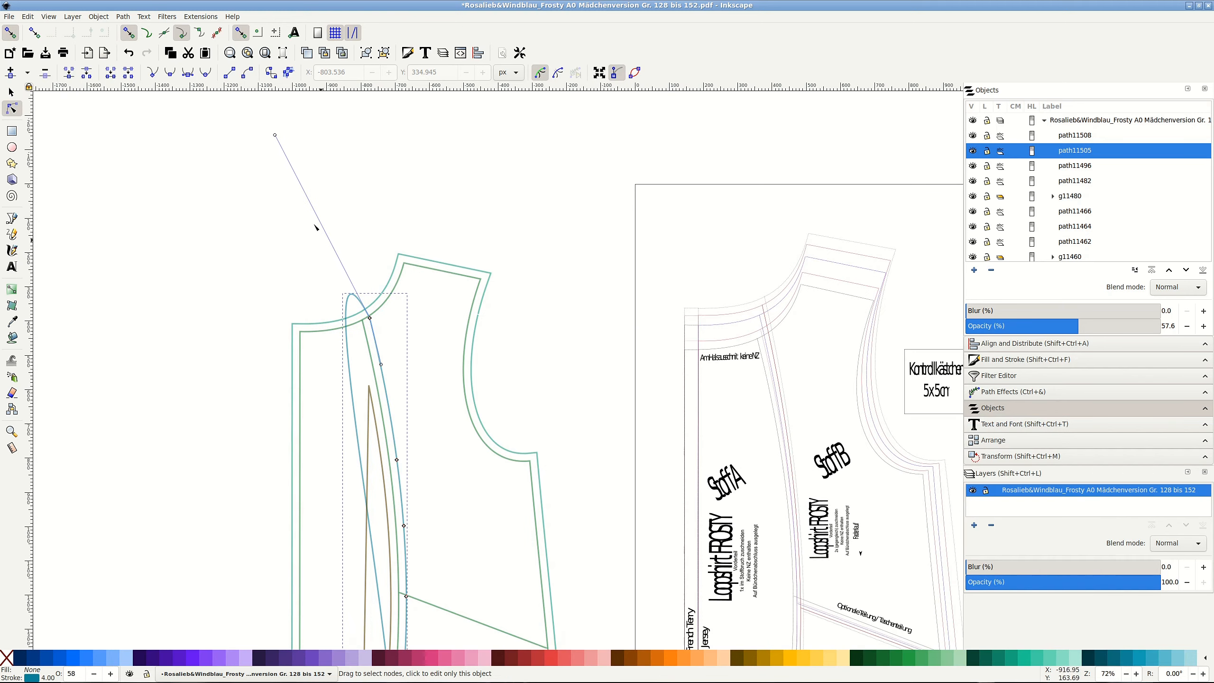
{"action": "left_click_drag", "start_coordinate": [281, 138], "coordinate": [370, 319]}
{"action": "scroll", "coordinate": [438, 427], "scroll_direction": "down", "scroll_amount": 20}
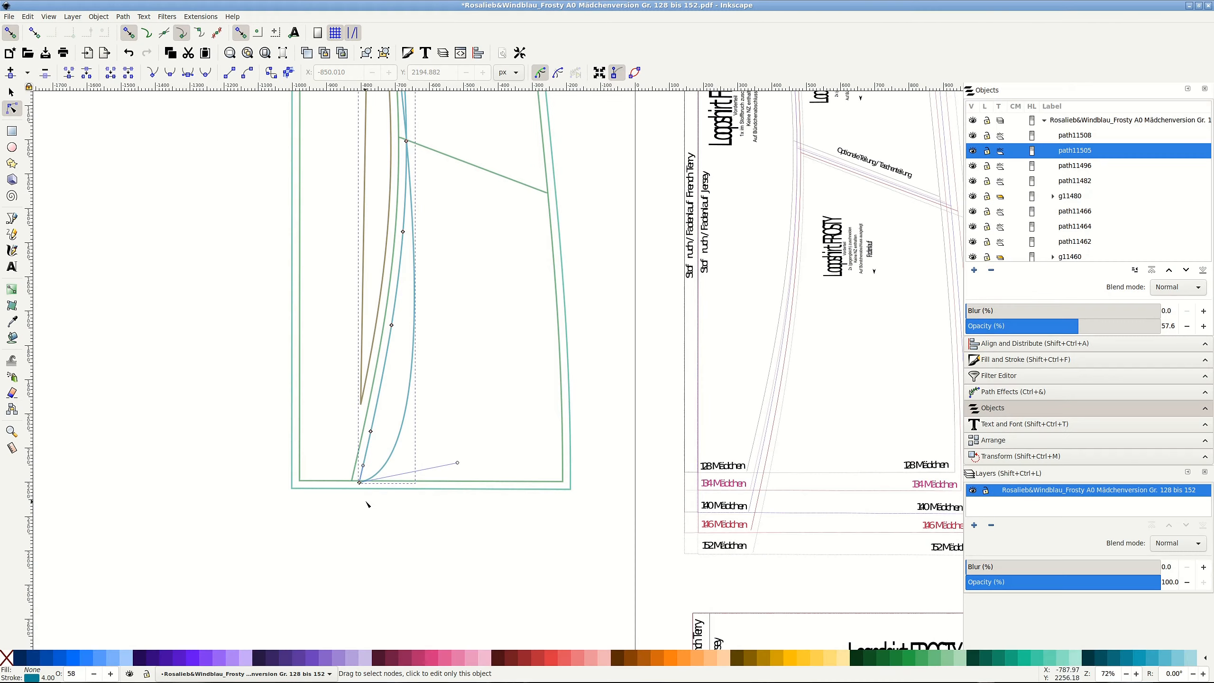
{"action": "left_click_drag", "start_coordinate": [457, 462], "coordinate": [362, 484]}
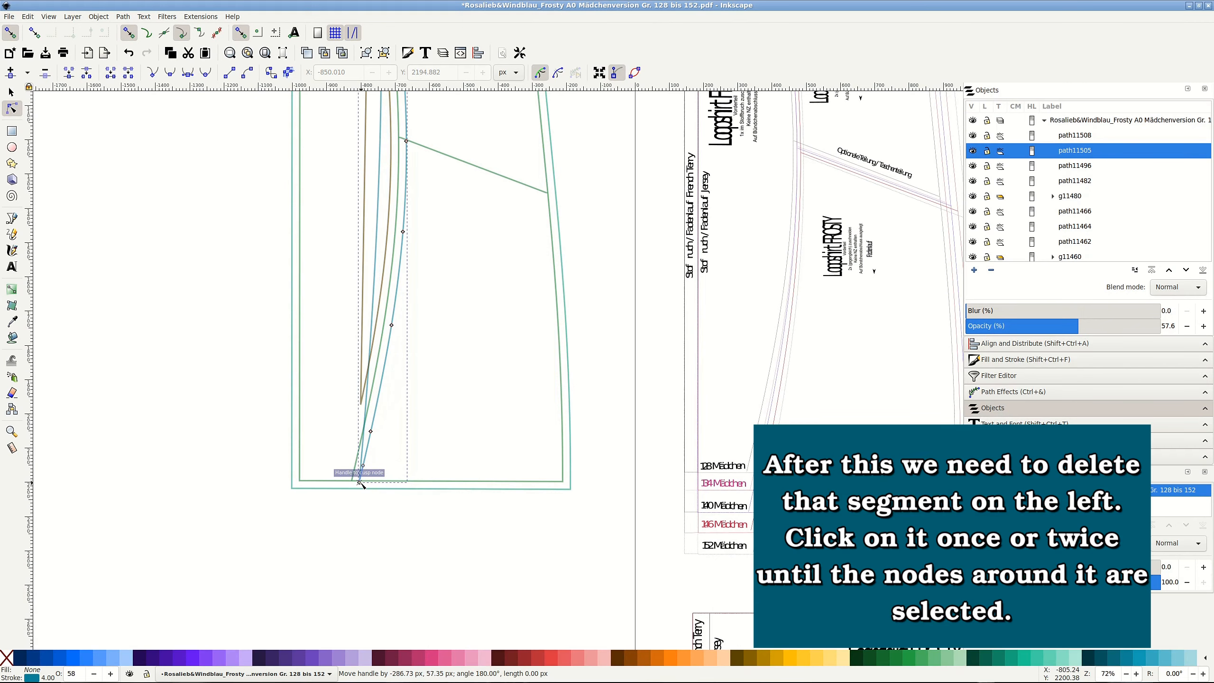
Delete the unwanted left-hand segment joining the blue path's two end nodes, leaving a single open curve.
{"action": "scroll", "coordinate": [440, 440], "scroll_direction": "up", "scroll_amount": 18}
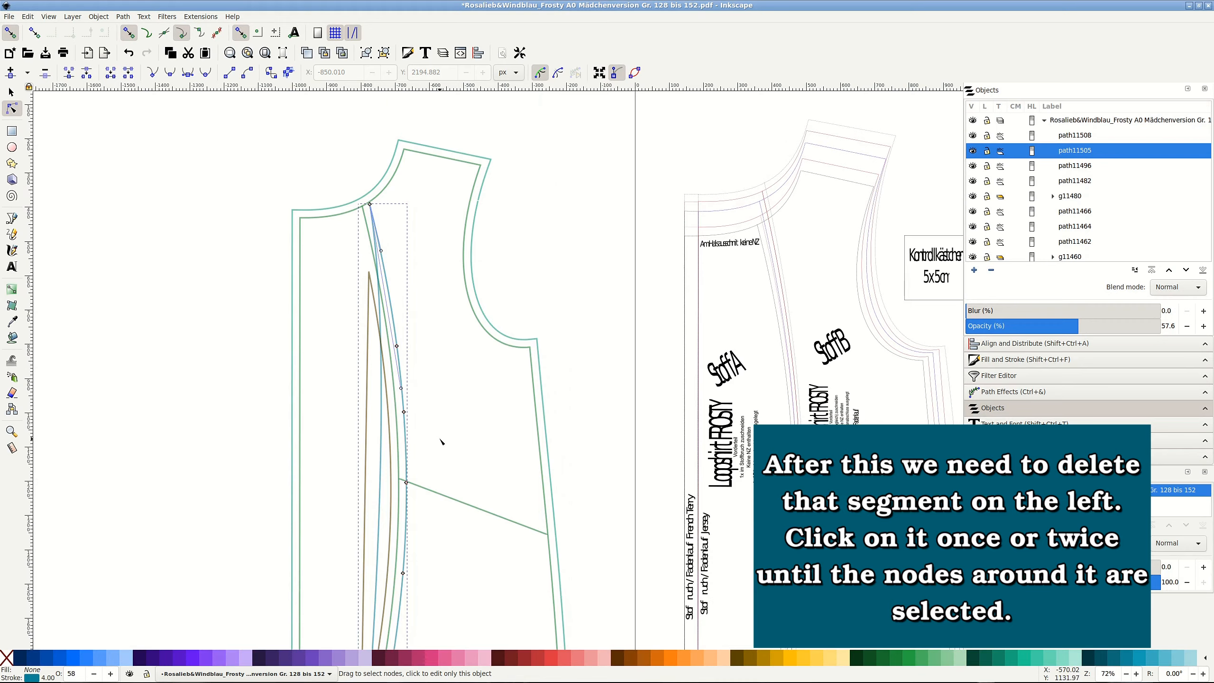
{"action": "scroll", "coordinate": [440, 440], "scroll_direction": "down", "scroll_amount": 5}
{"action": "left_click", "coordinate": [180, 426]}
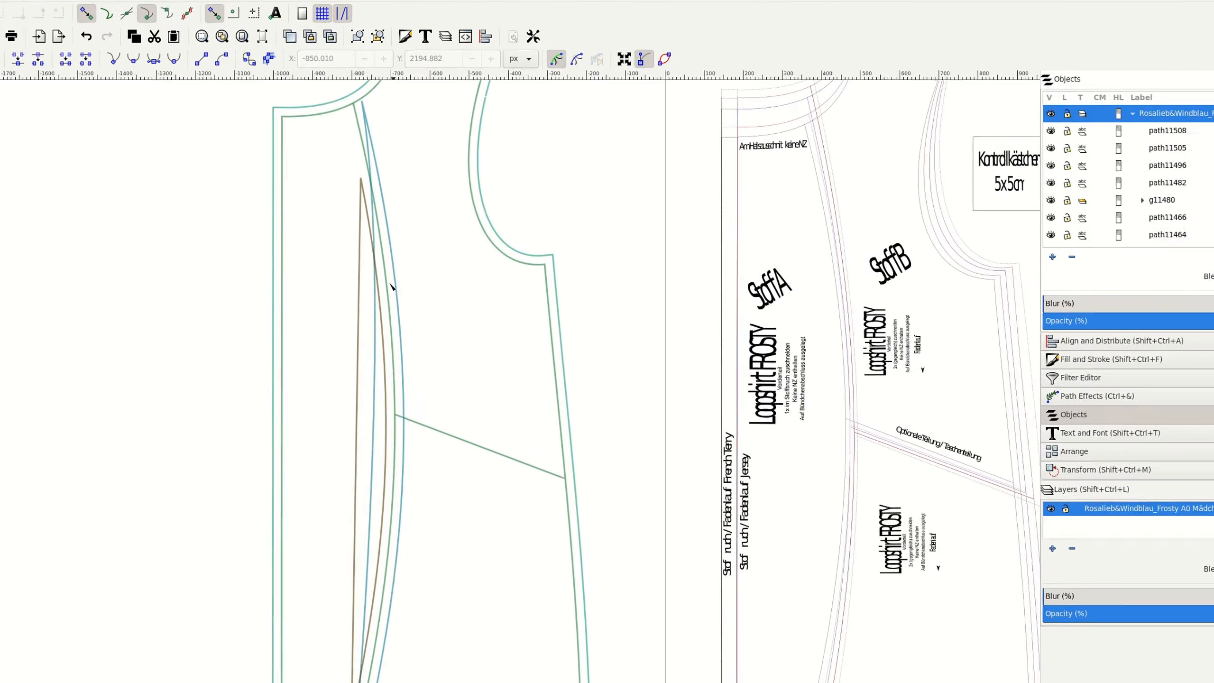
{"action": "left_click", "coordinate": [368, 152]}
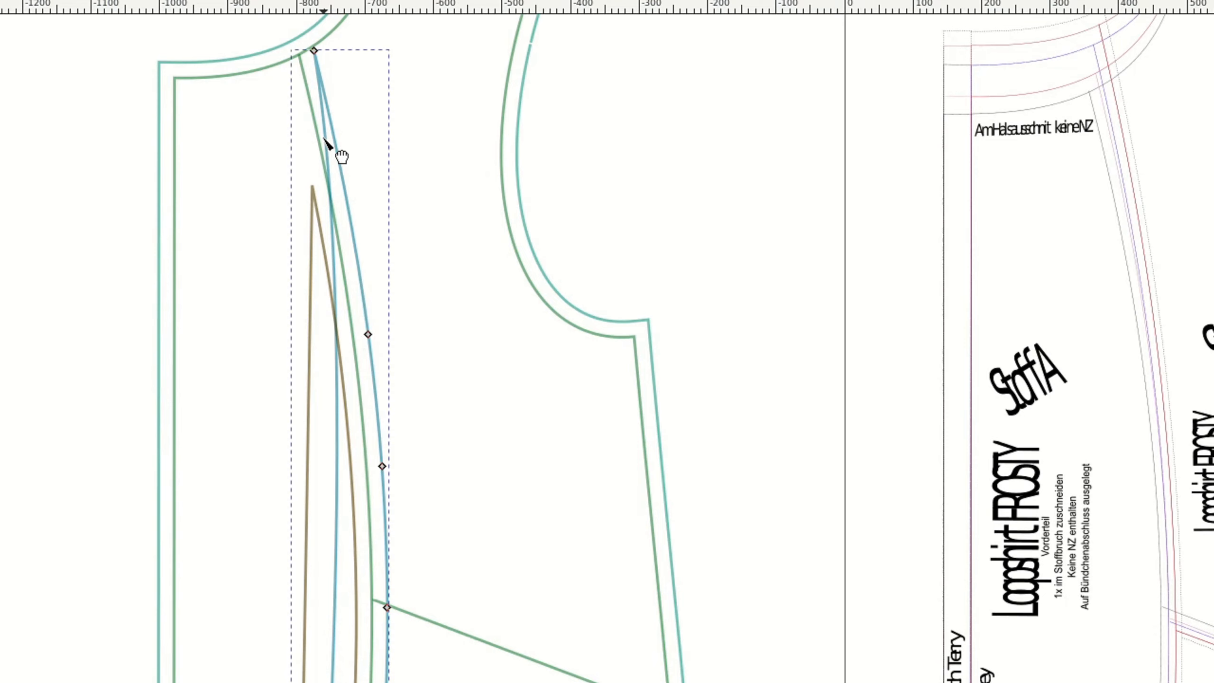
{"action": "left_click", "coordinate": [326, 139]}
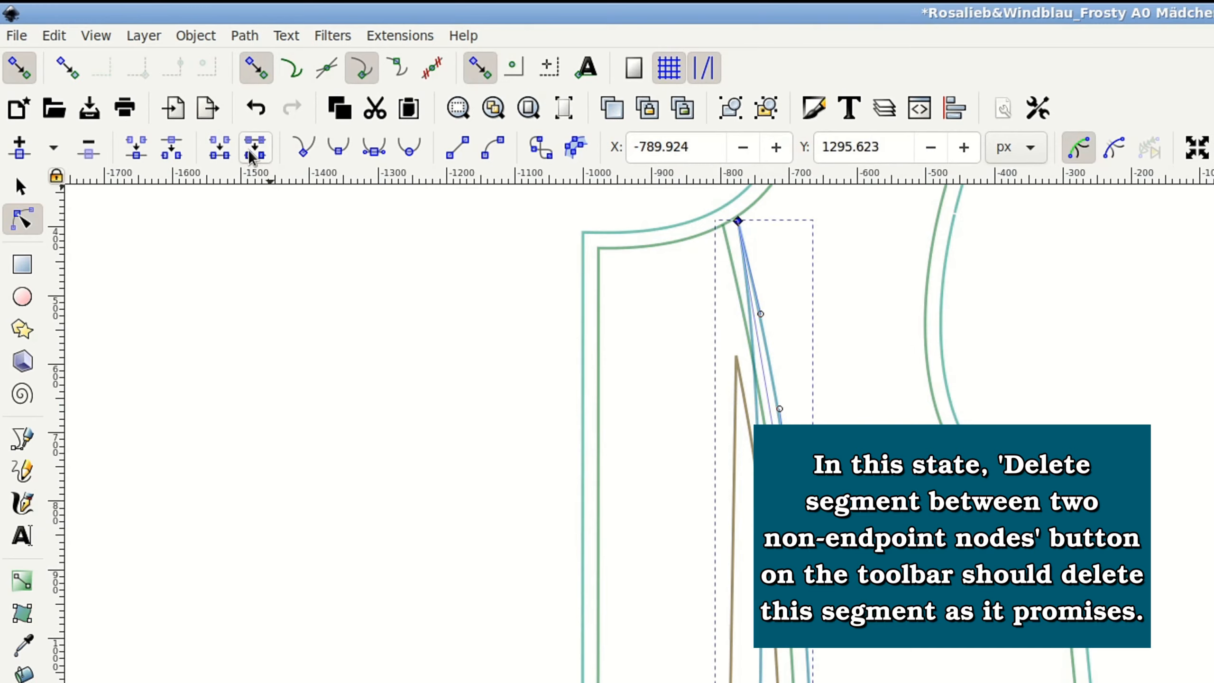
{"action": "left_click", "coordinate": [252, 150]}
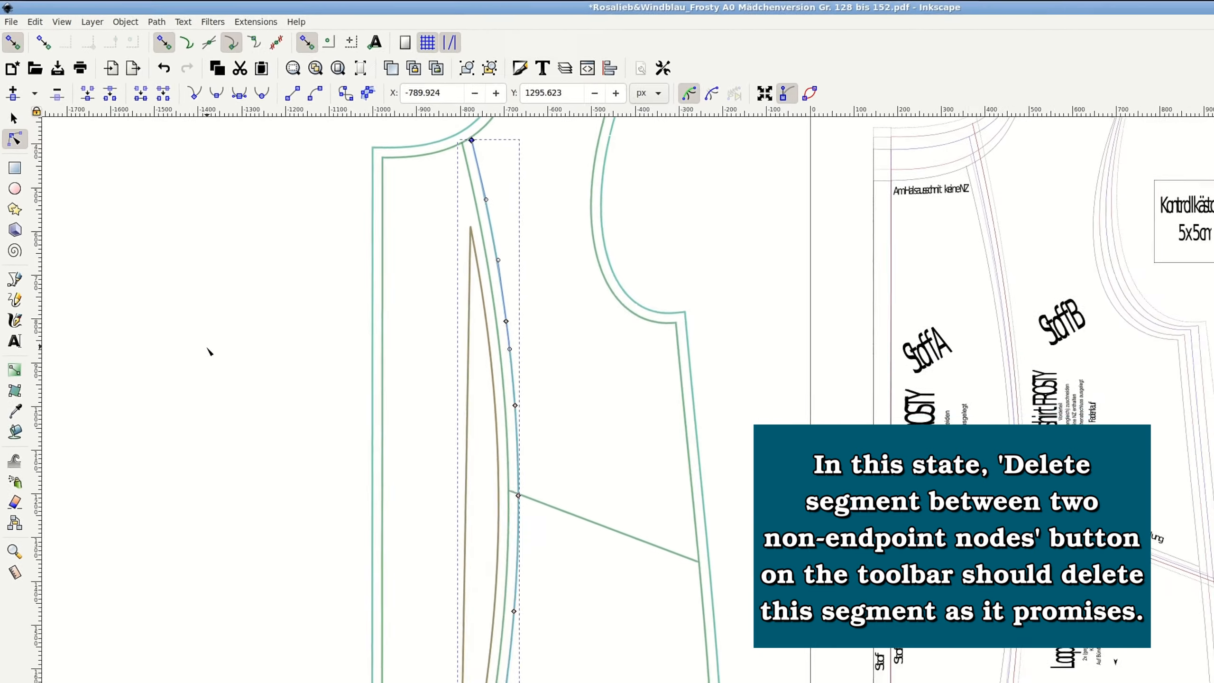
Duplicate the blue curve and shift the copy horizontally onto the brown placeholder's curved edge, at about X -852 px.
{"action": "scroll", "coordinate": [166, 296], "scroll_direction": "down", "scroll_amount": 5}
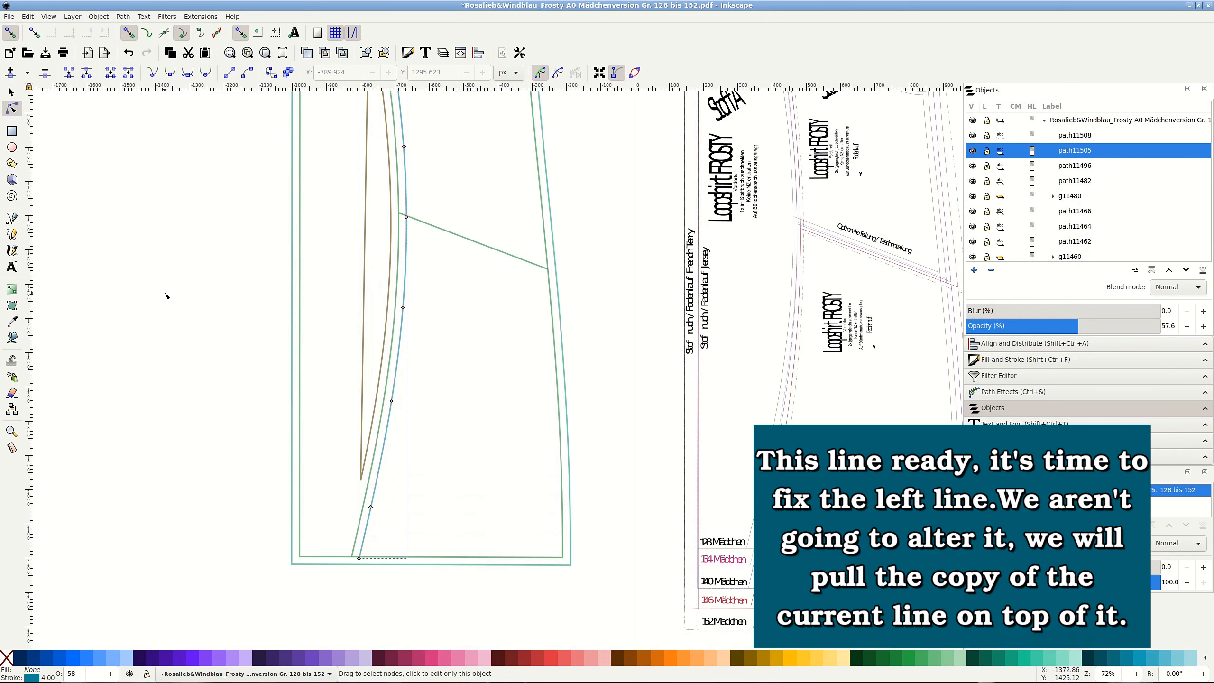
{"action": "scroll", "coordinate": [320, 422], "scroll_direction": "up", "scroll_amount": 5}
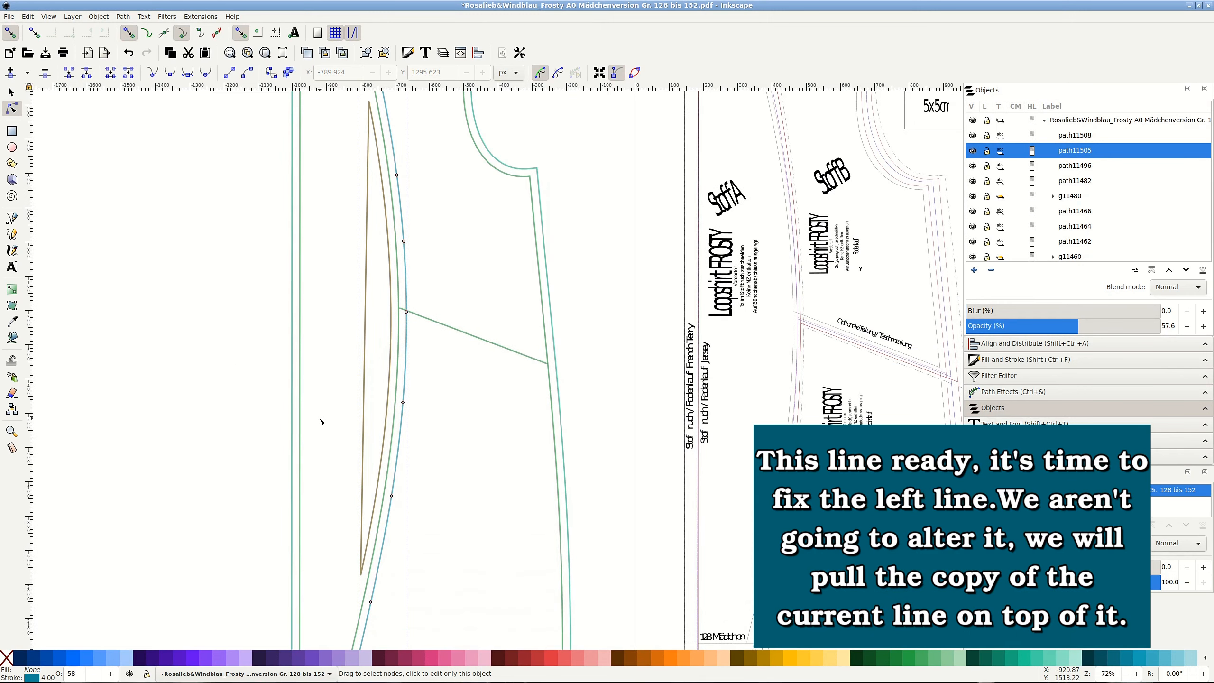
{"action": "scroll", "coordinate": [320, 420], "scroll_direction": "up", "scroll_amount": 2}
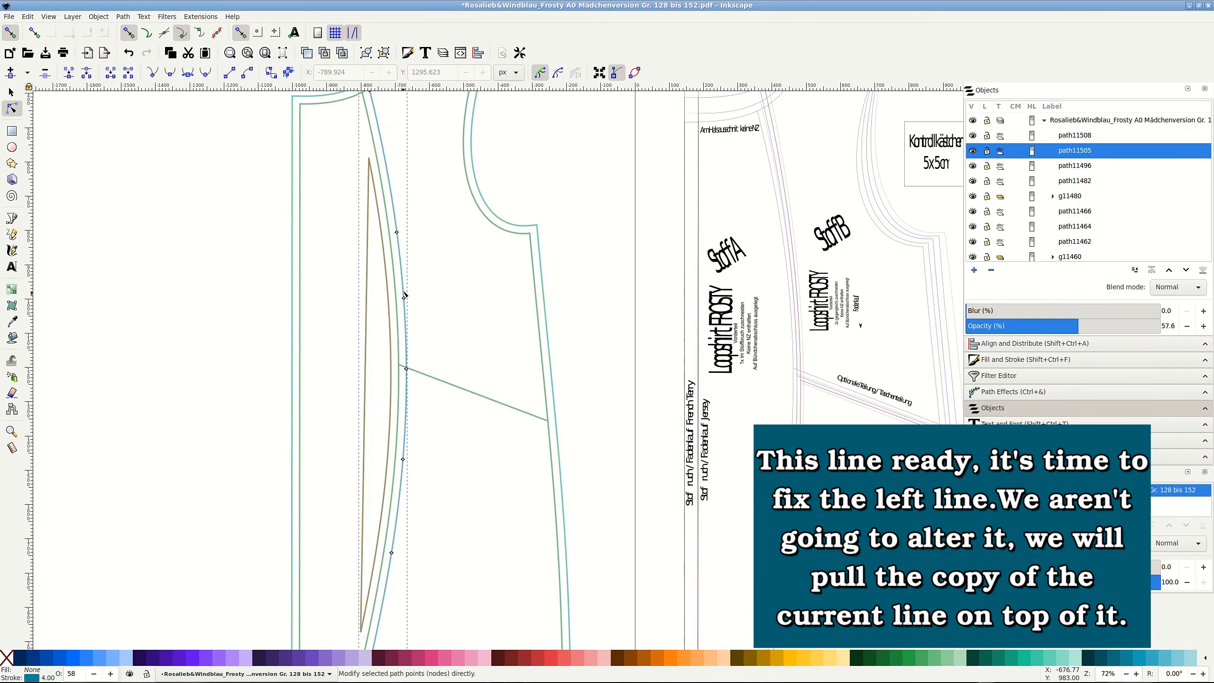
{"action": "right_click", "coordinate": [403, 276]}
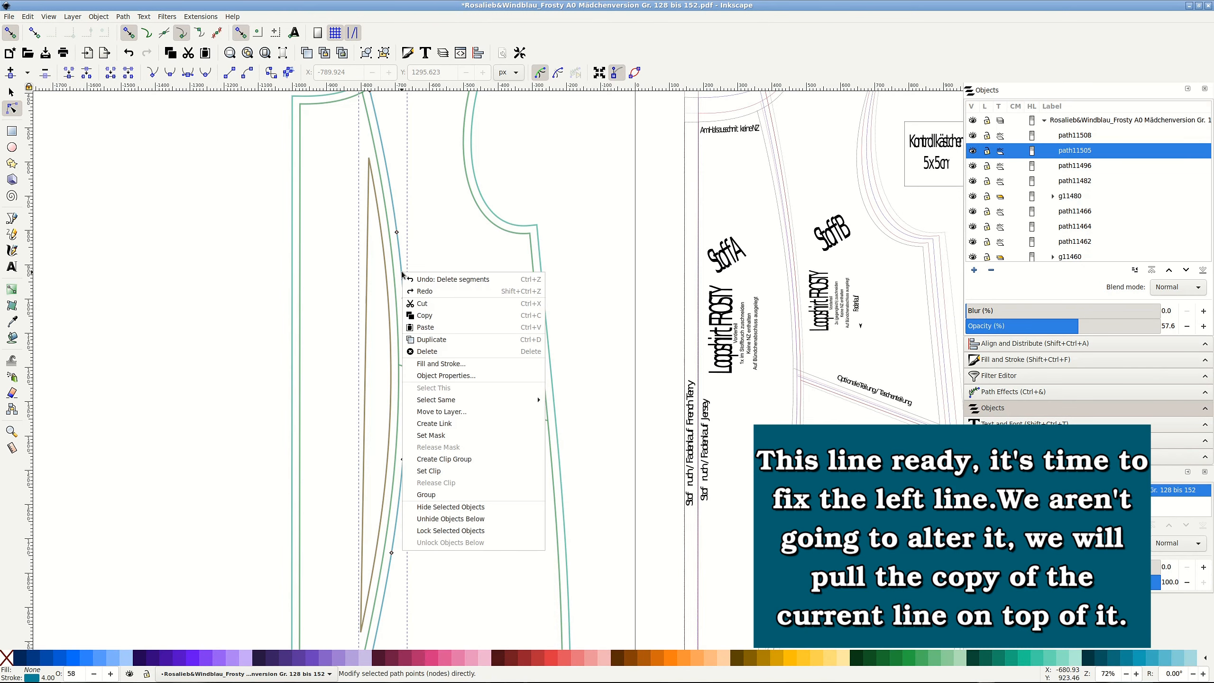
{"action": "left_click", "coordinate": [426, 340]}
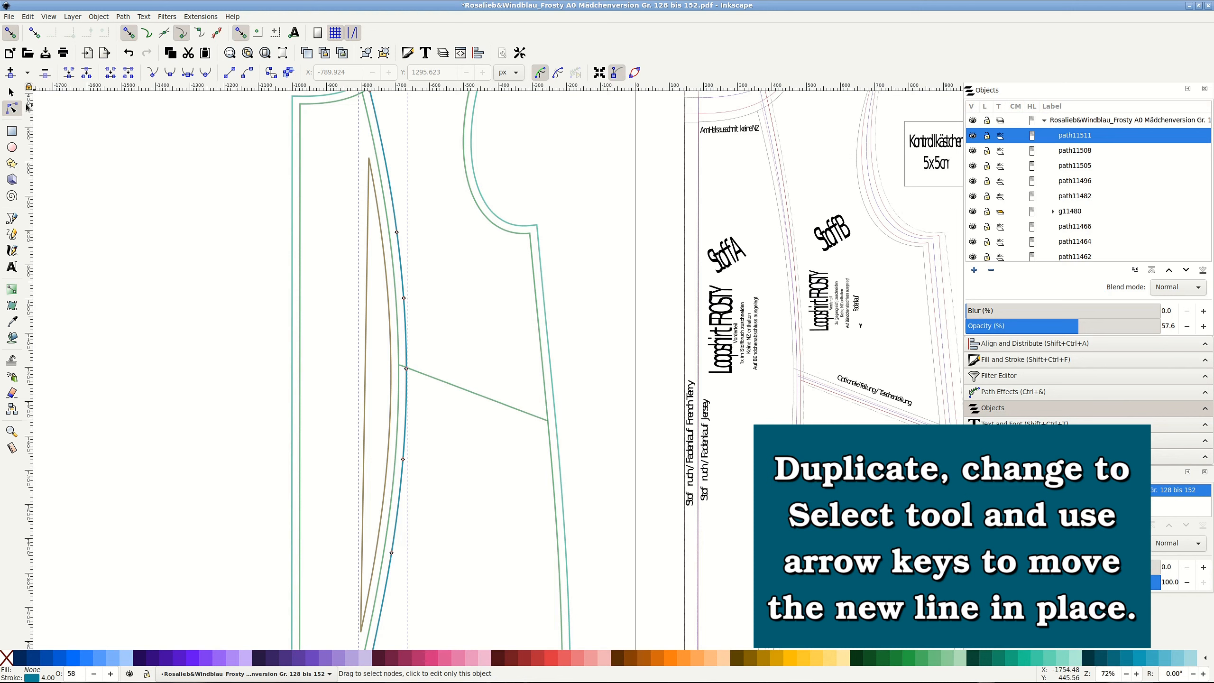
{"action": "left_click", "coordinate": [12, 93]}
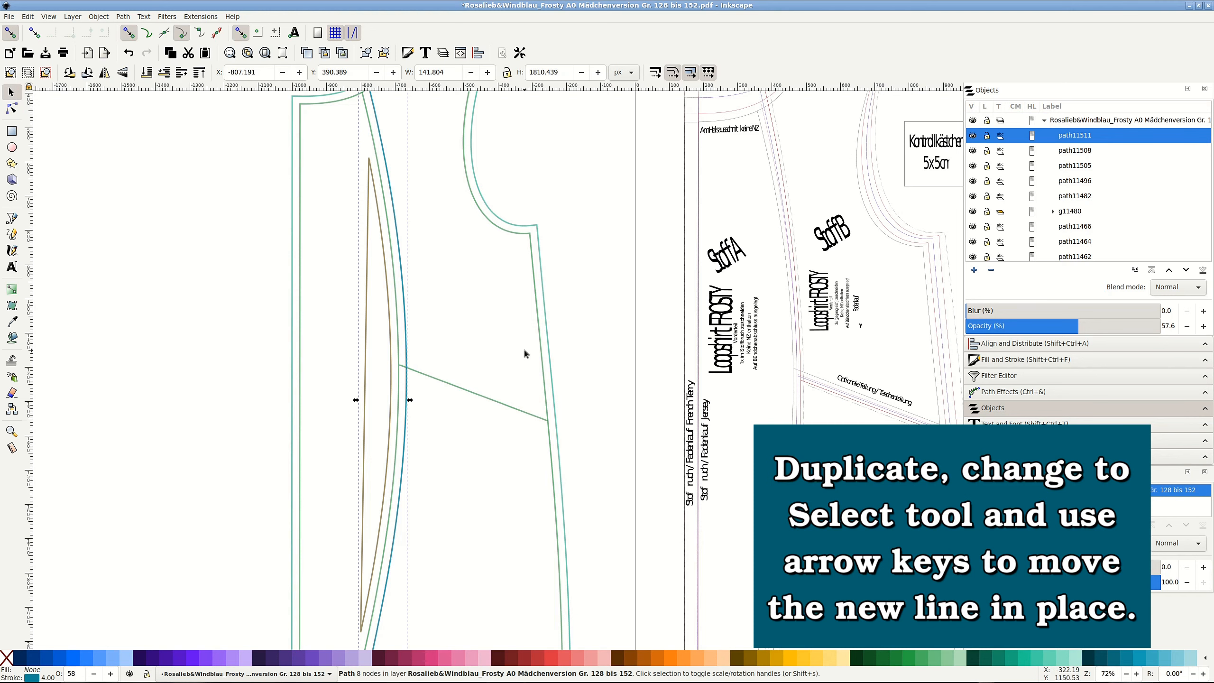
{"action": "key", "text": "Left"}
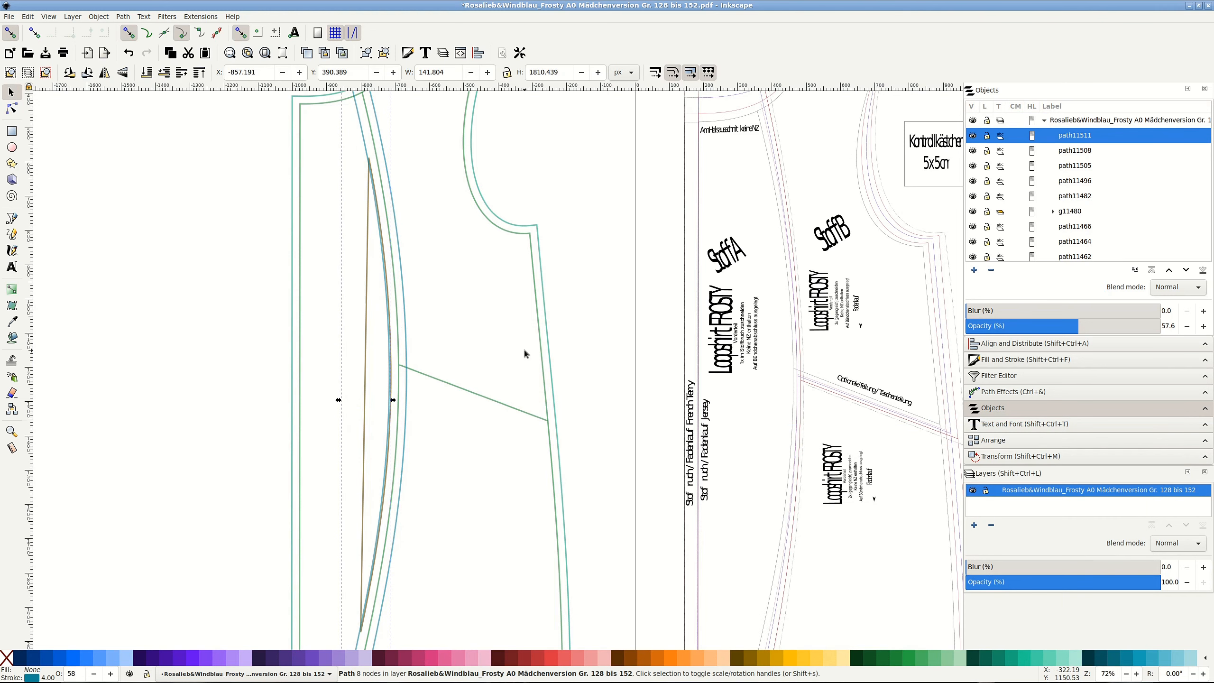
{"action": "key", "text": "Right"}
{"action": "key", "text": "Right"}
{"action": "key", "text": "Right"}
{"action": "key", "text": "Right"}
{"action": "key", "text": "Right"}
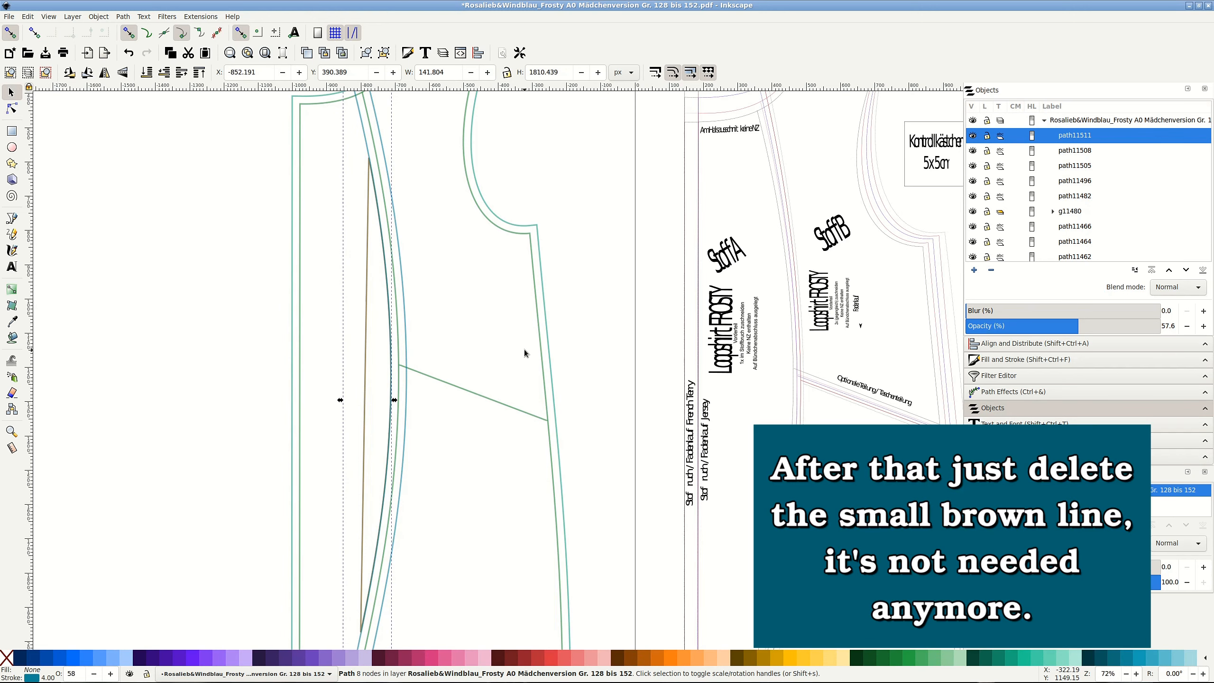
Delete the brown placeholder shape beside the curved colorblocking line.
{"action": "scroll", "coordinate": [524, 353], "scroll_direction": "down", "scroll_amount": 8}
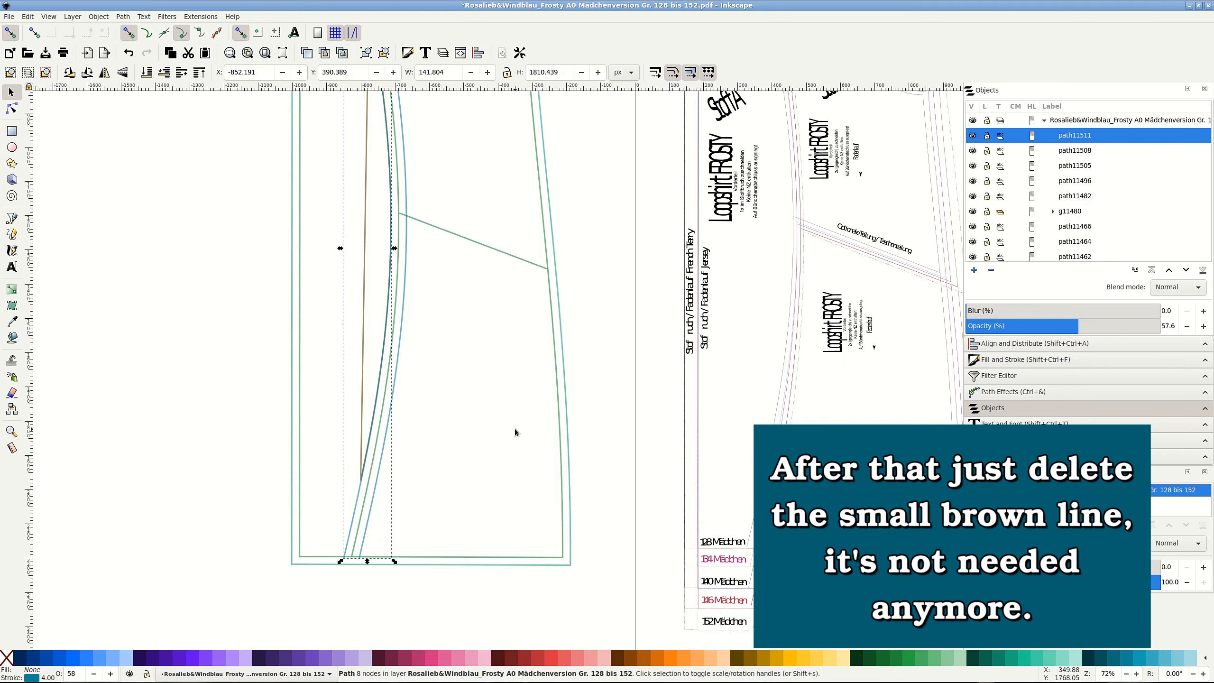
{"action": "scroll", "coordinate": [514, 429], "scroll_direction": "up", "scroll_amount": 2}
{"action": "scroll", "coordinate": [514, 429], "scroll_direction": "up", "scroll_amount": 15}
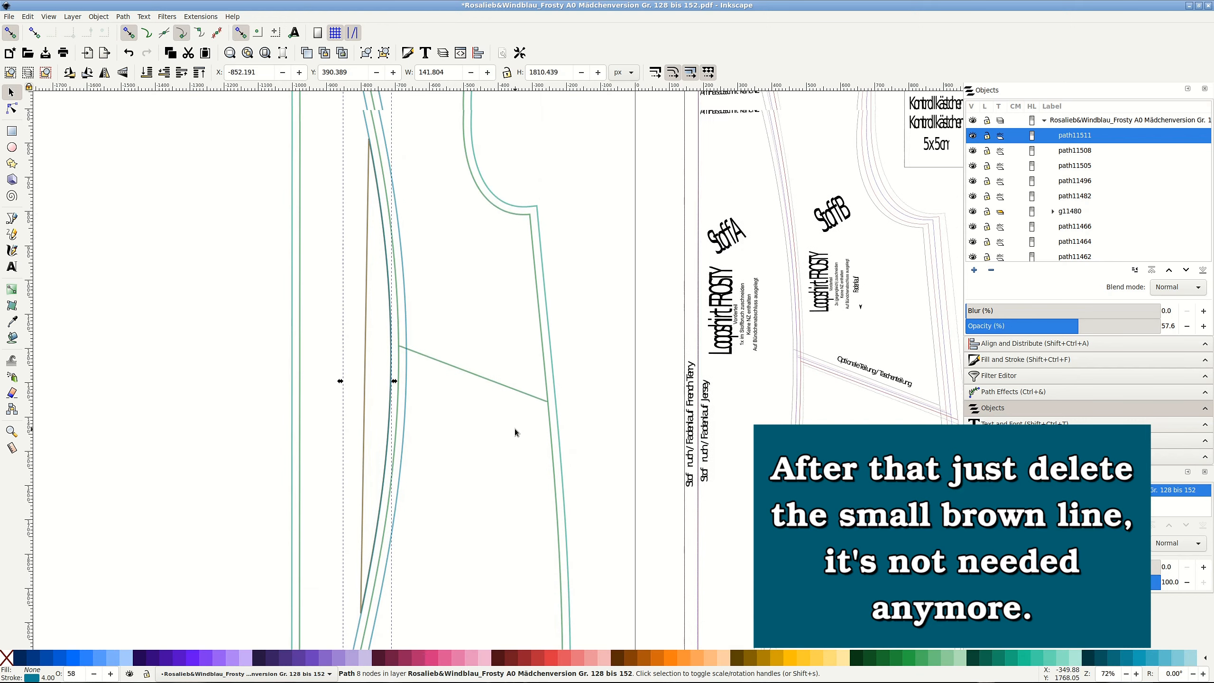
{"action": "left_click", "coordinate": [249, 423]}
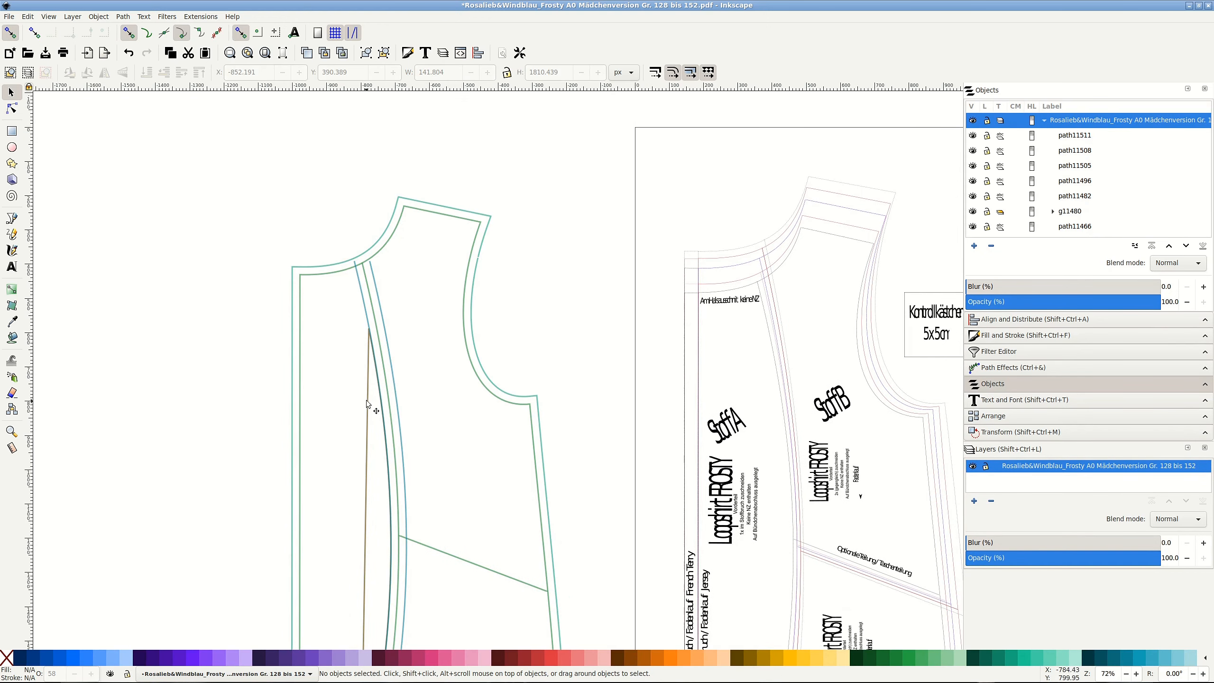
{"action": "left_click", "coordinate": [367, 393]}
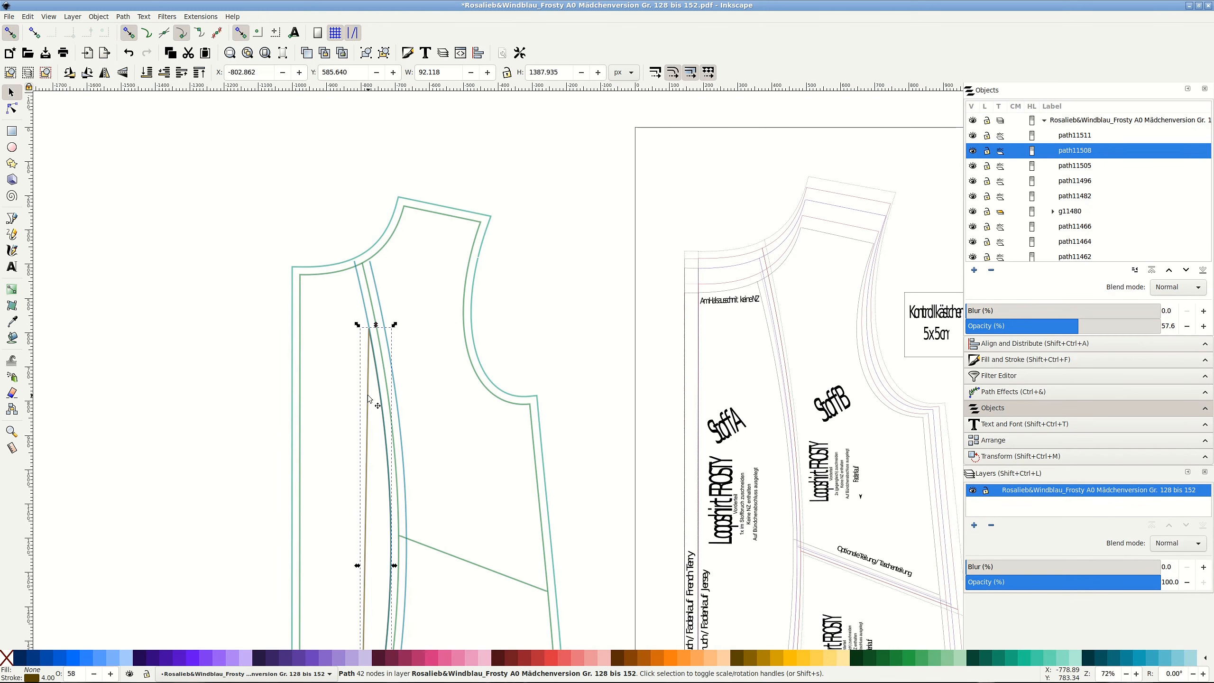
{"action": "key", "text": "Delete"}
{"action": "scroll", "coordinate": [385, 387], "scroll_direction": "down", "scroll_amount": 12}
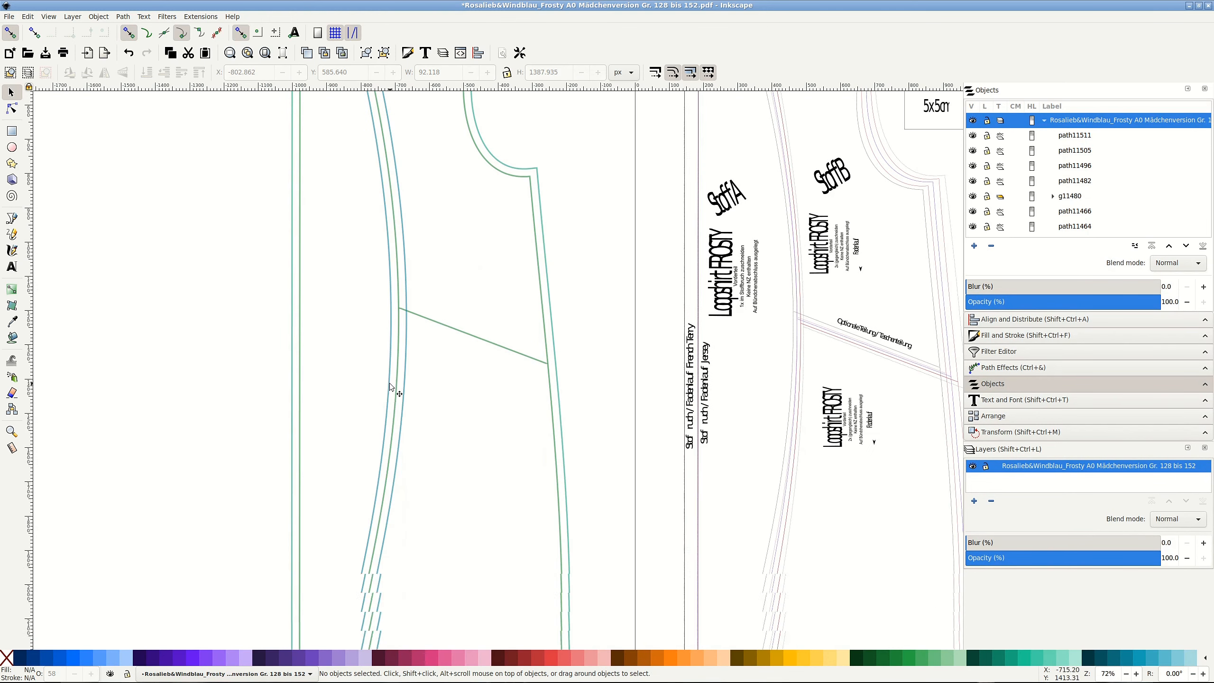
{"action": "scroll", "coordinate": [418, 388], "scroll_direction": "down", "scroll_amount": 1}
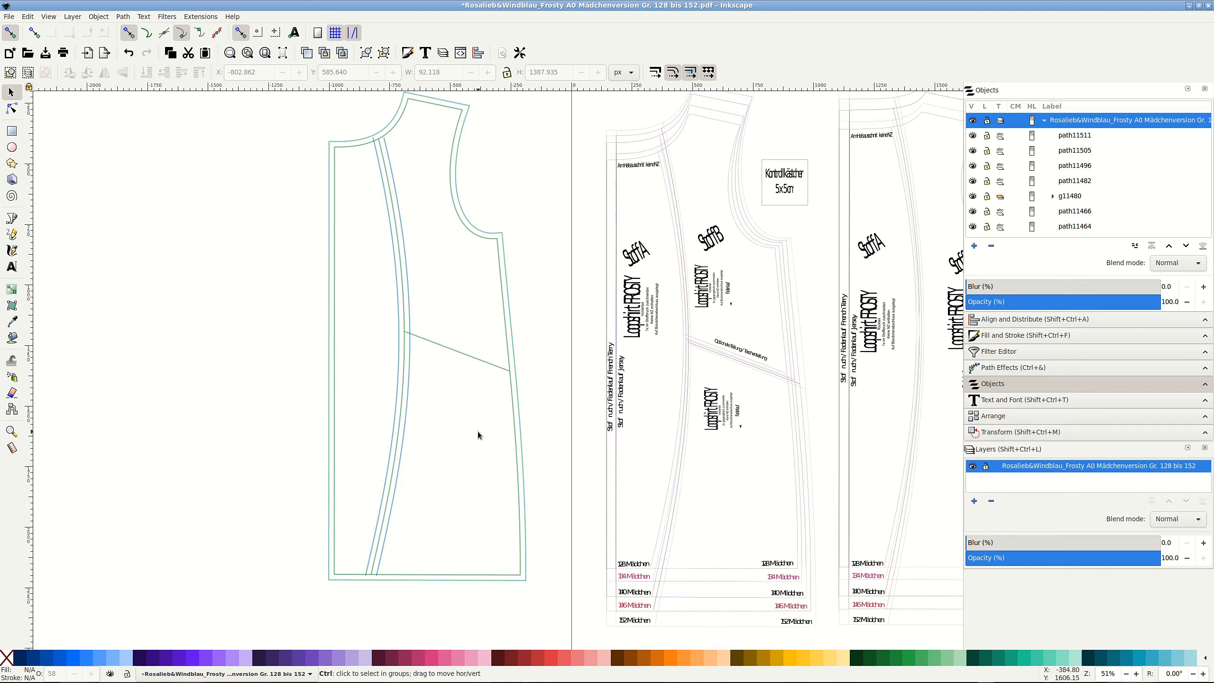
Draw a small red rectangle about 48 by 46 mm in the empty area beside the pattern piece and remove its stroke.
{"action": "left_click", "coordinate": [457, 352]}
{"action": "scroll", "coordinate": [501, 335], "scroll_direction": "up", "scroll_amount": 3}
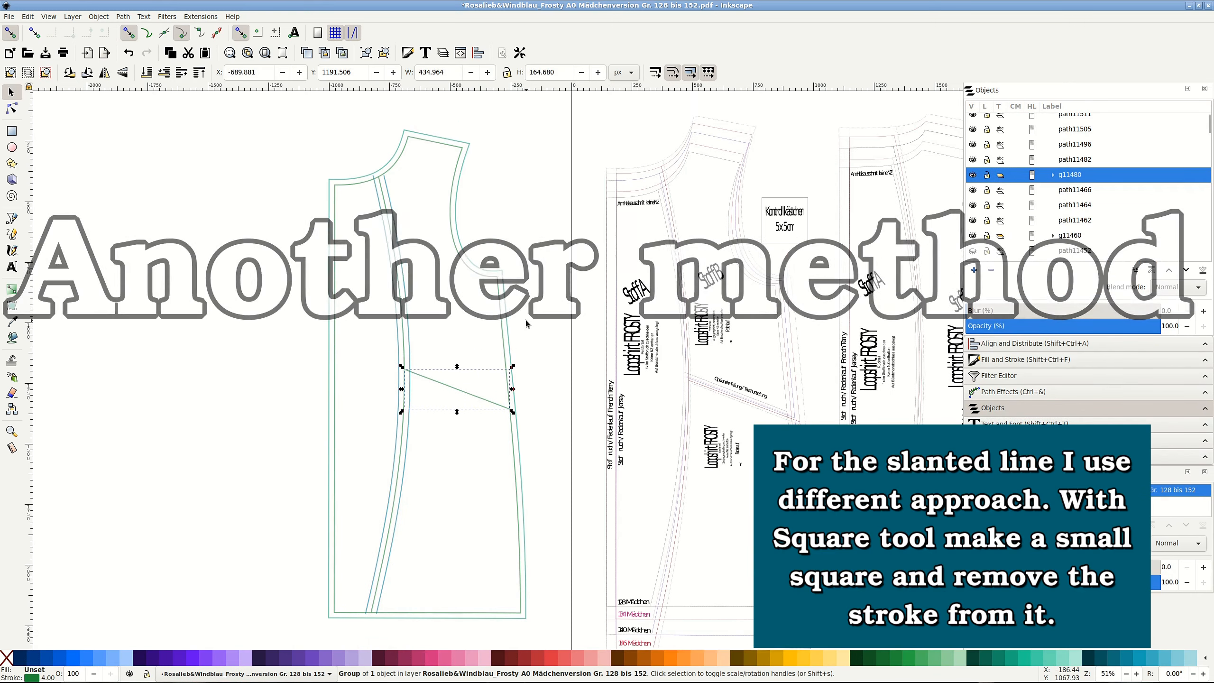
{"action": "left_click", "coordinate": [12, 131]}
{"action": "left_click_drag", "start_coordinate": [240, 260], "coordinate": [285, 301]}
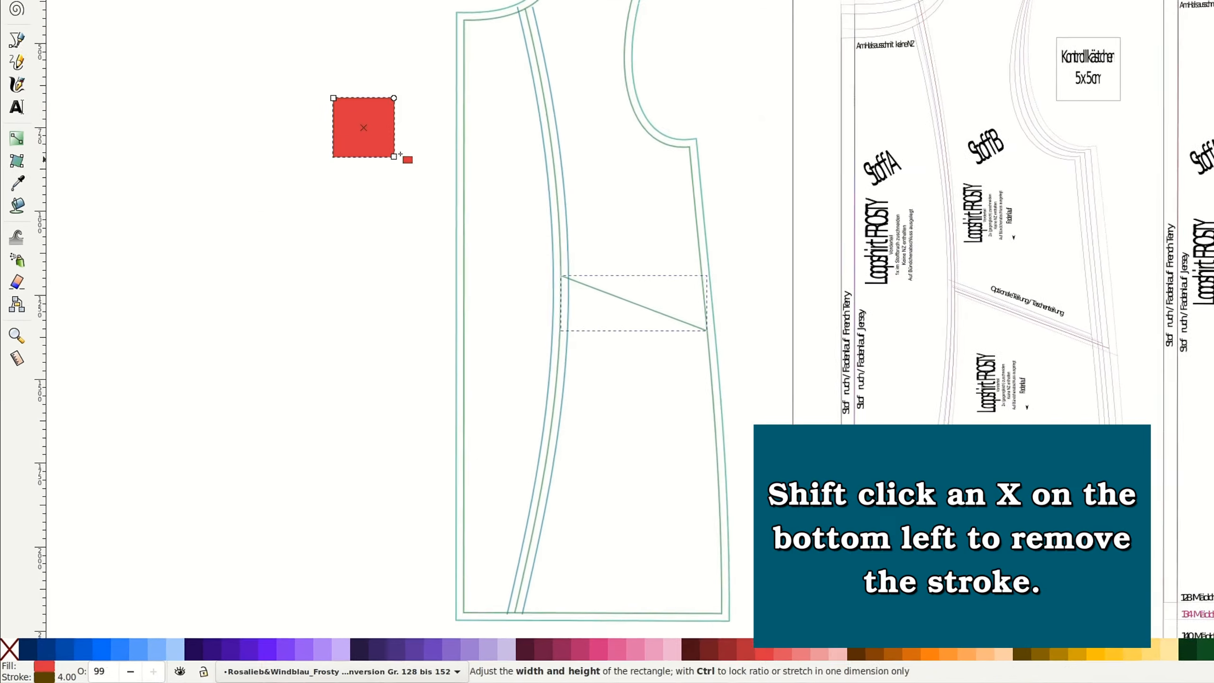
{"action": "left_click", "coordinate": [9, 648], "text": "shift"}
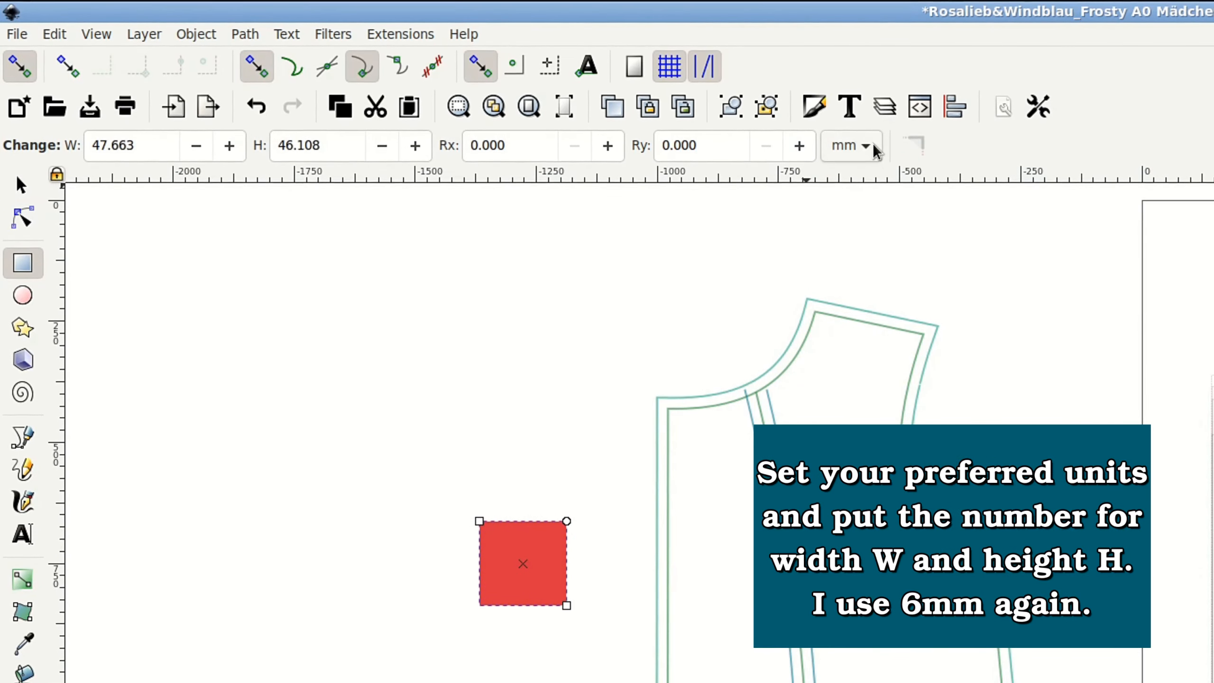
Set the red rectangle's width and height to 6 mm each.
{"action": "left_click_drag", "start_coordinate": [141, 140], "coordinate": [82, 140]}
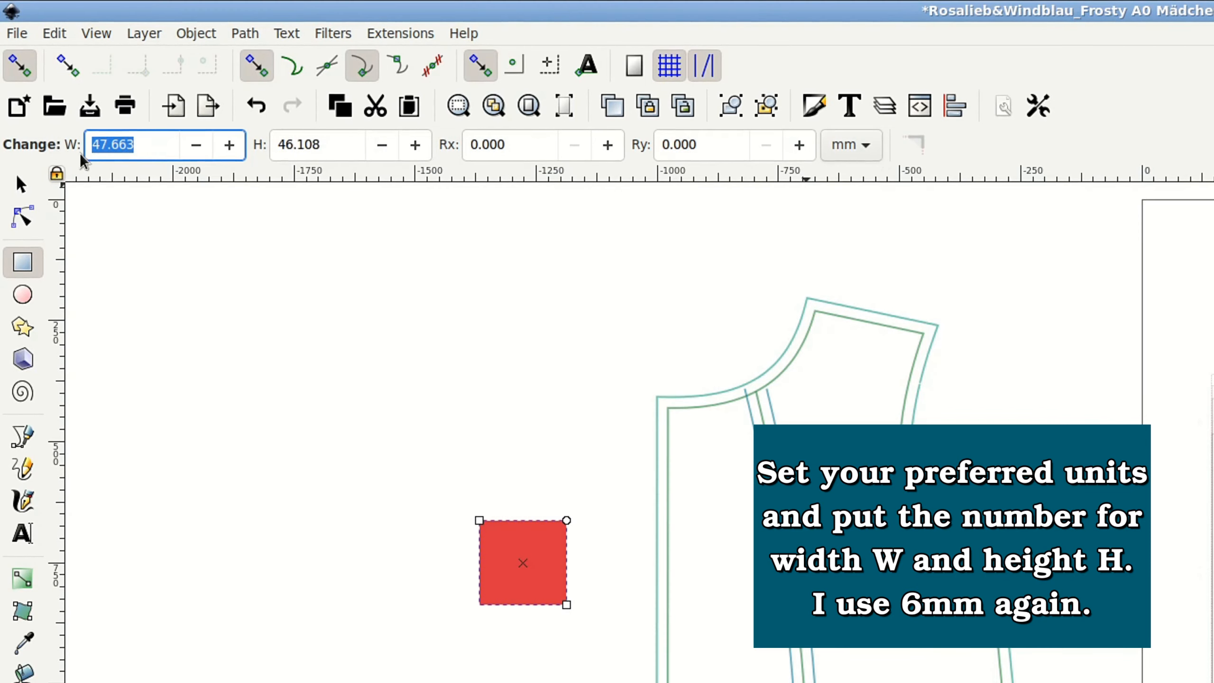
{"action": "type", "text": "6"}
{"action": "left_click_drag", "start_coordinate": [338, 147], "coordinate": [272, 145]}
{"action": "type", "text": "6"}
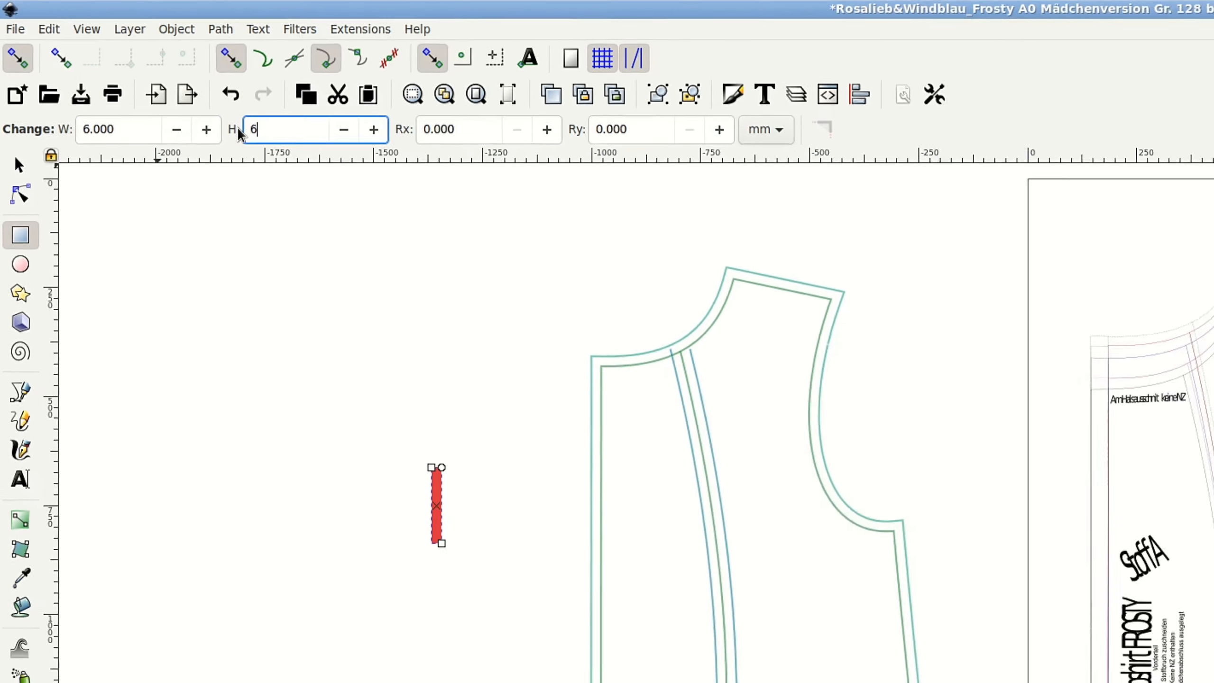
{"action": "key", "text": "Tab"}
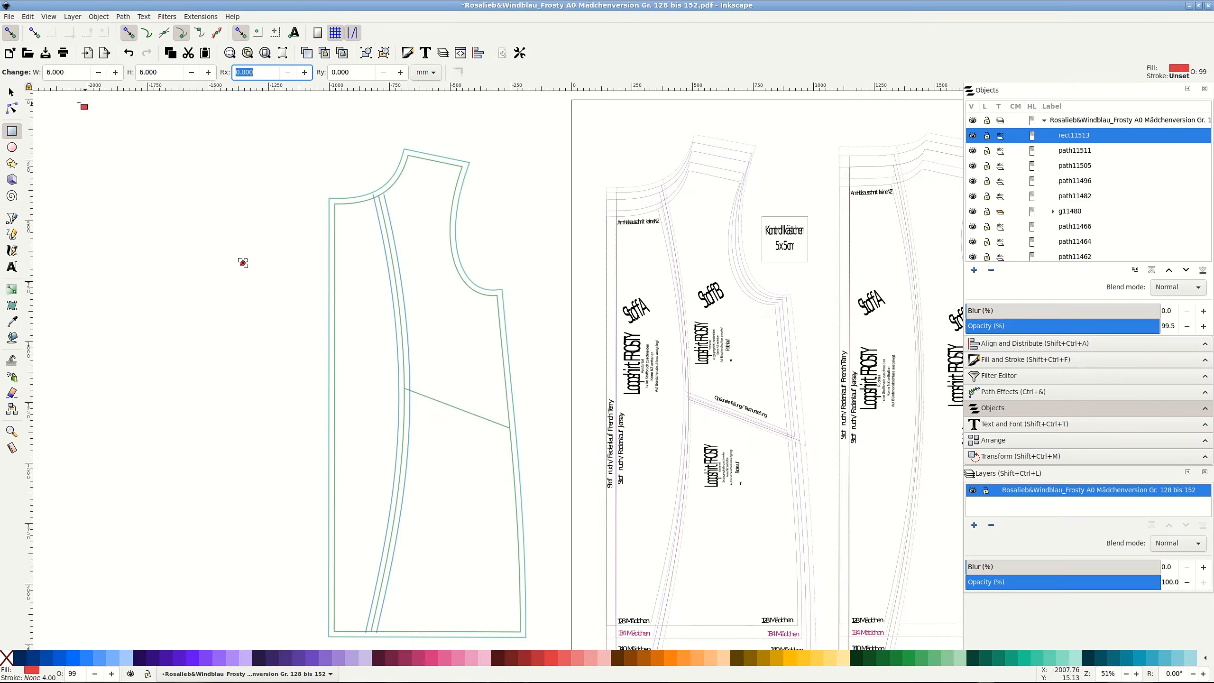
Compare the 6 mm square with the gap between the straight pattern edge and its allowance line, moving it back outside the outline.
{"action": "key", "text": "s"}
{"action": "scroll", "coordinate": [256, 251], "scroll_direction": "up", "scroll_amount": 5}
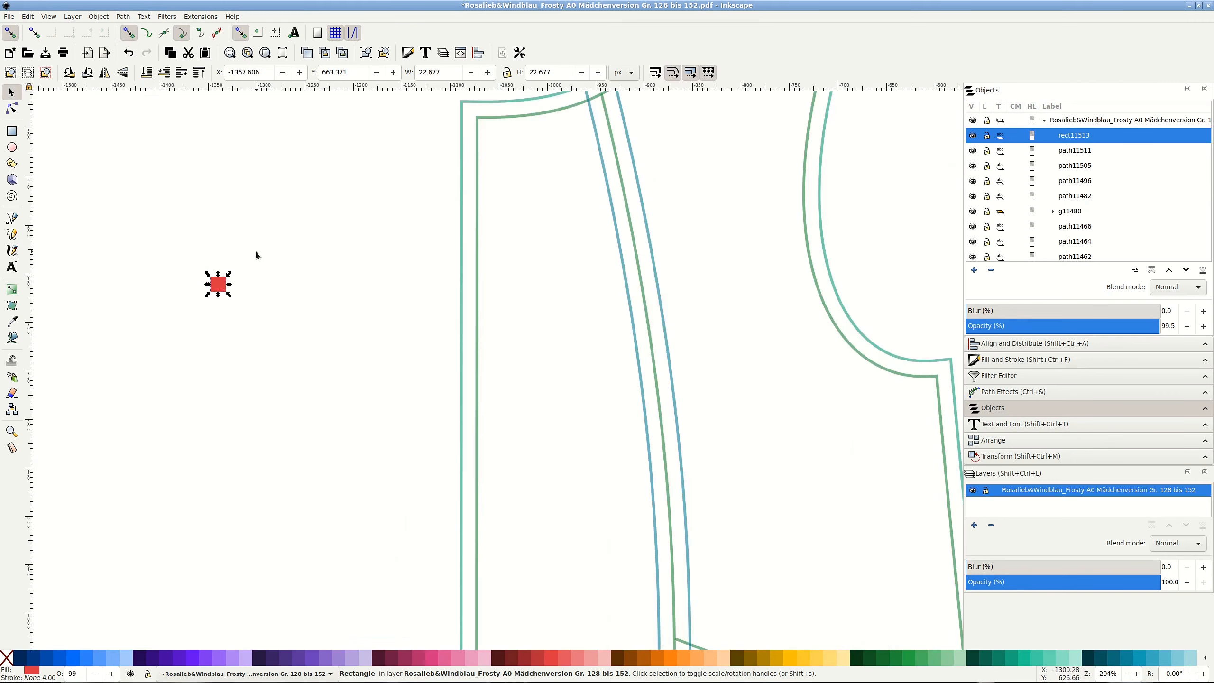
{"action": "left_click", "coordinate": [226, 334]}
{"action": "left_click", "coordinate": [180, 317]}
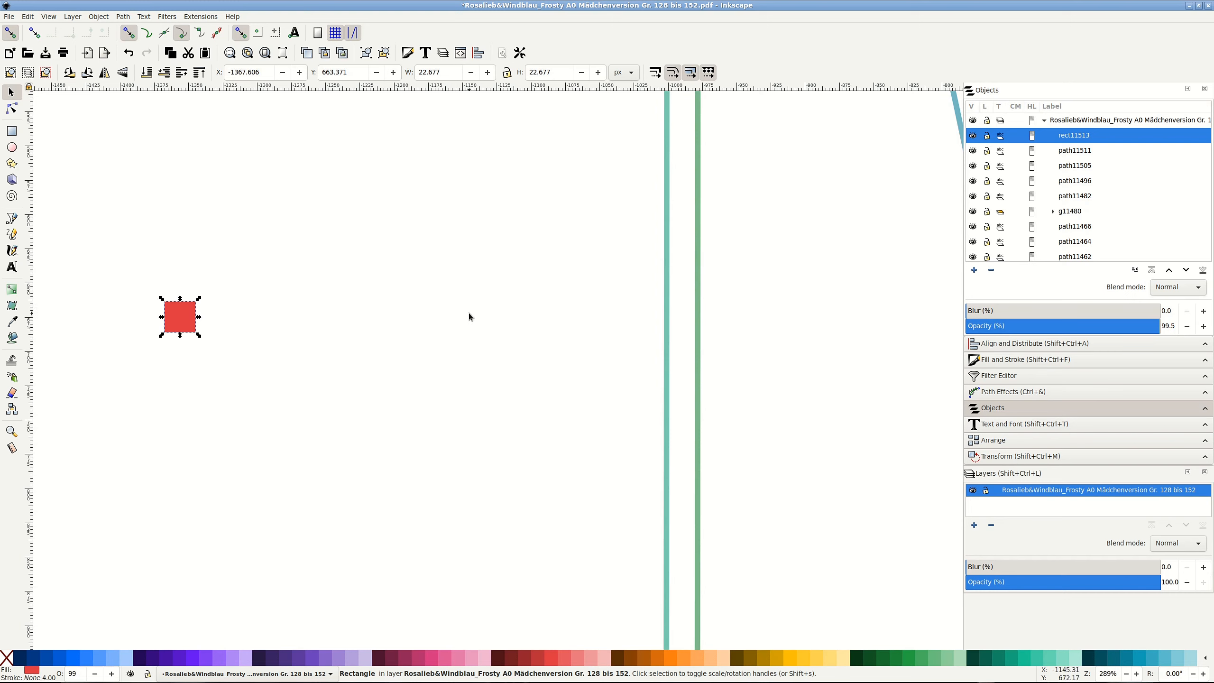
{"action": "left_click_drag", "start_coordinate": [190, 325], "coordinate": [694, 320]}
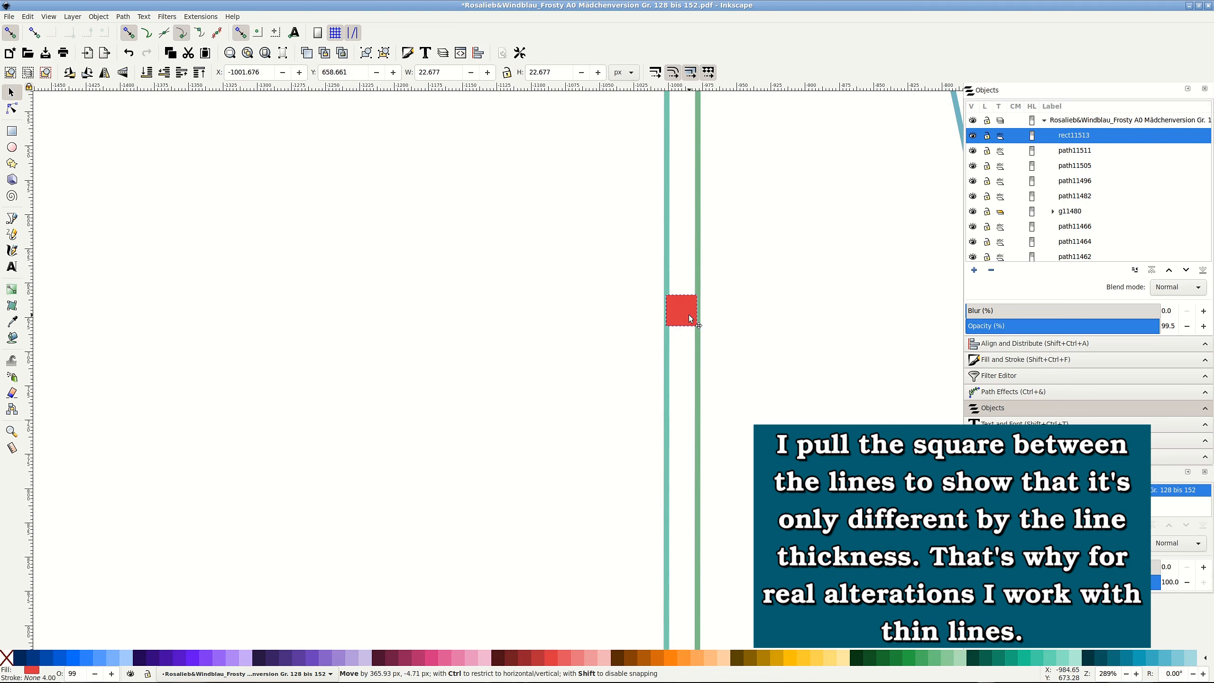
{"action": "left_click_drag", "start_coordinate": [689, 314], "coordinate": [629, 298]}
Duplicate the red square and place one copy just above the slanted colorblocking line, keeping the other outside the pattern.
{"action": "scroll", "coordinate": [683, 352], "scroll_direction": "down", "scroll_amount": 4}
{"action": "scroll", "coordinate": [683, 354], "scroll_direction": "down", "scroll_amount": 3}
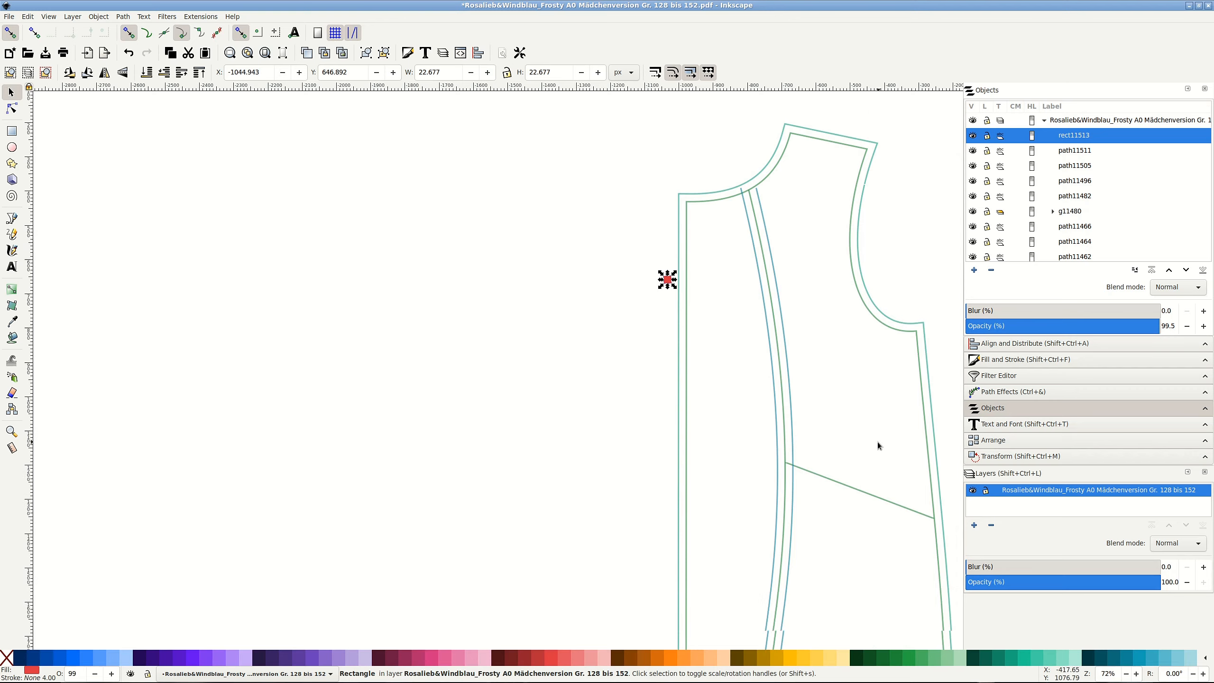
{"action": "scroll", "coordinate": [876, 441], "scroll_direction": "right", "scroll_amount": 2}
{"action": "scroll", "coordinate": [876, 442], "scroll_direction": "right", "scroll_amount": 4}
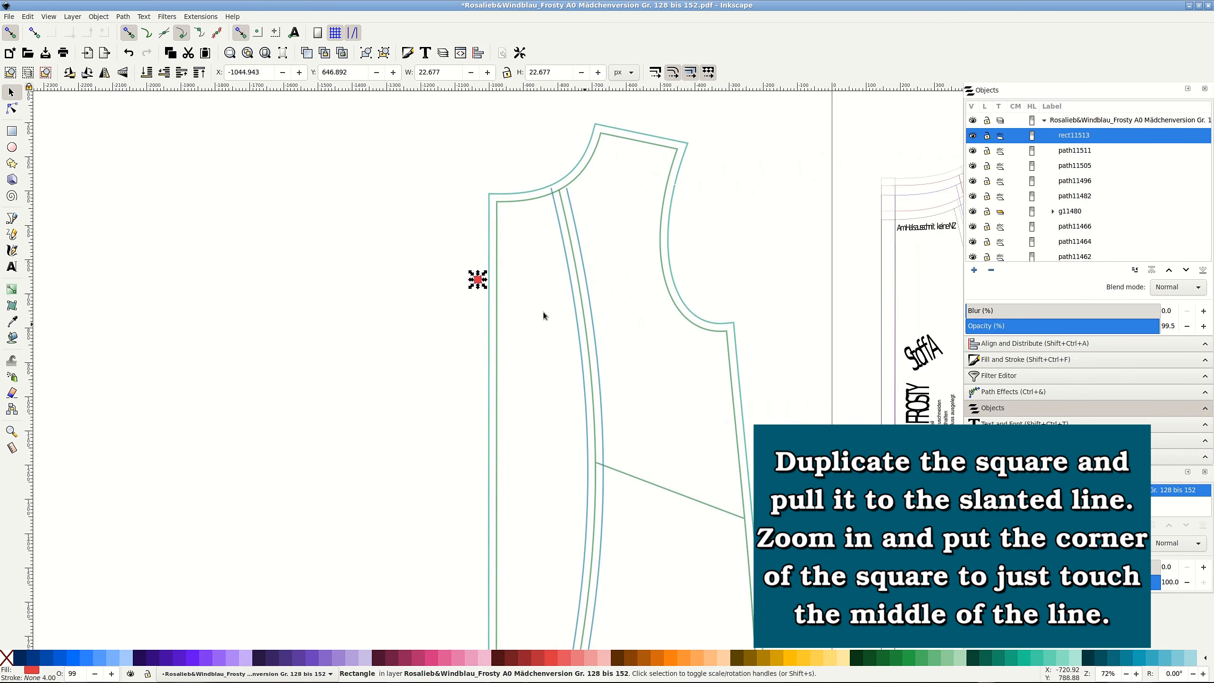
{"action": "left_click_drag", "start_coordinate": [478, 281], "coordinate": [686, 485]}
{"action": "left_click", "coordinate": [480, 348]}
{"action": "left_click", "coordinate": [438, 345]}
{"action": "key", "text": "ctrl+d"}
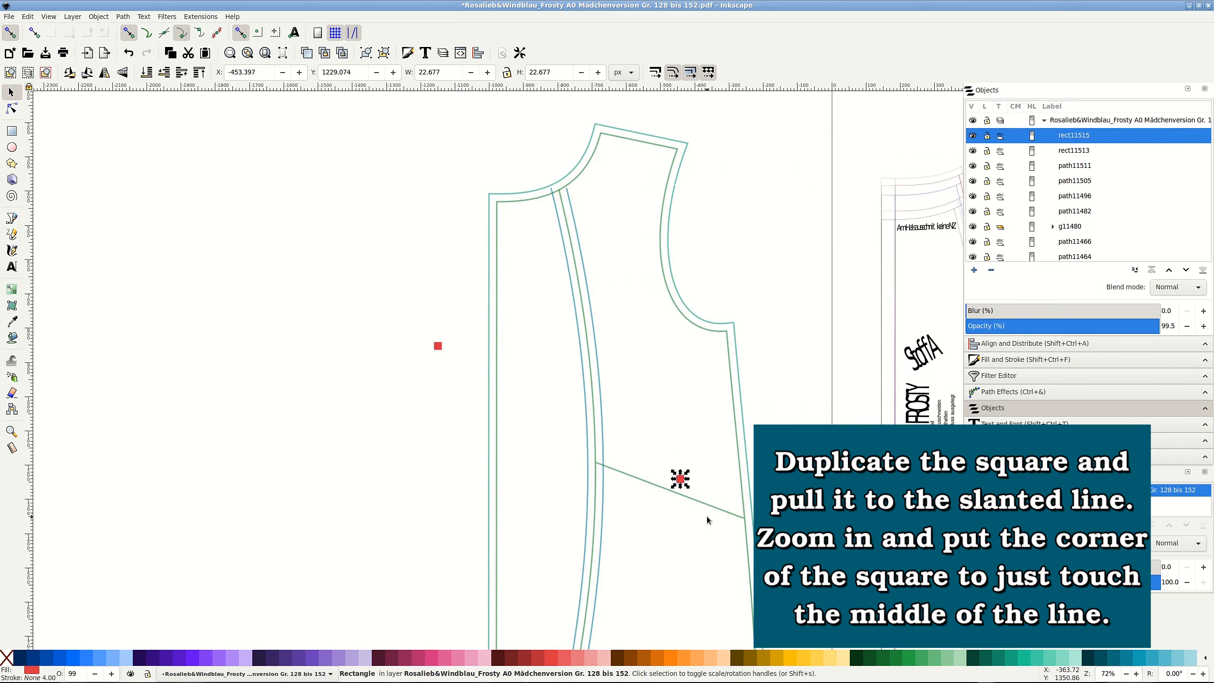
Set the copied square's lower-left corner on the middle of the slanted line and rotate the square to match the line's slope.
{"action": "scroll", "coordinate": [706, 515], "scroll_direction": "up", "scroll_amount": 5, "text": "ctrl"}
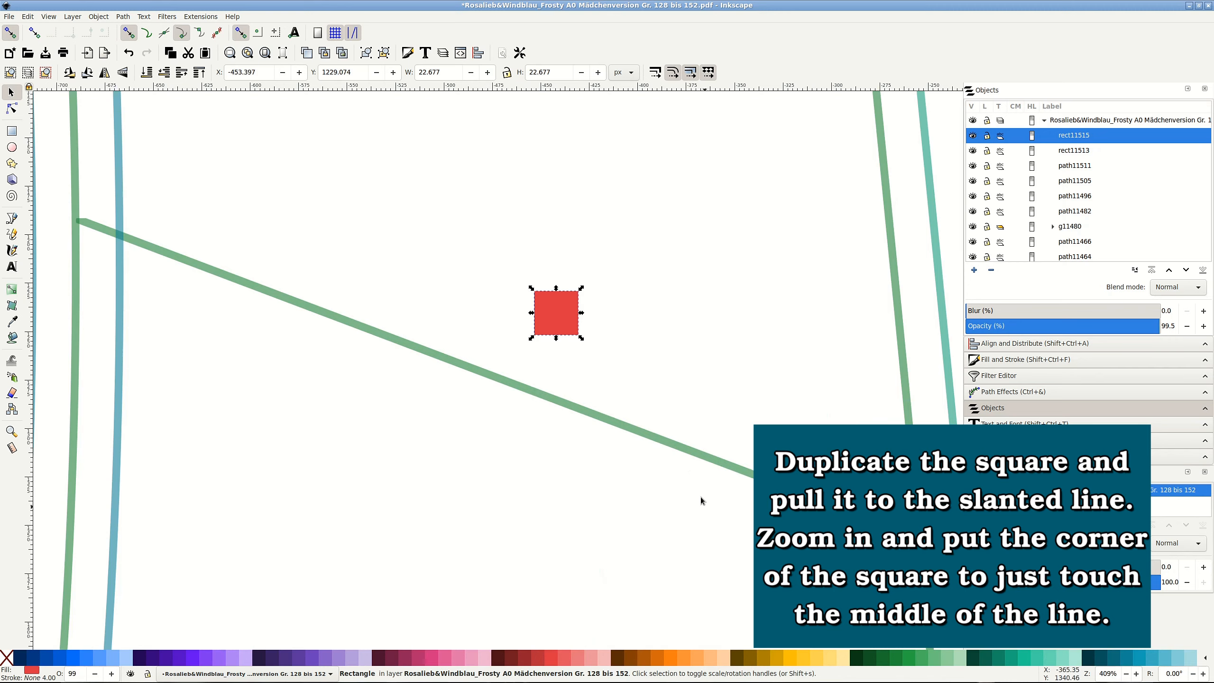
{"action": "left_click_drag", "start_coordinate": [569, 318], "coordinate": [553, 345]}
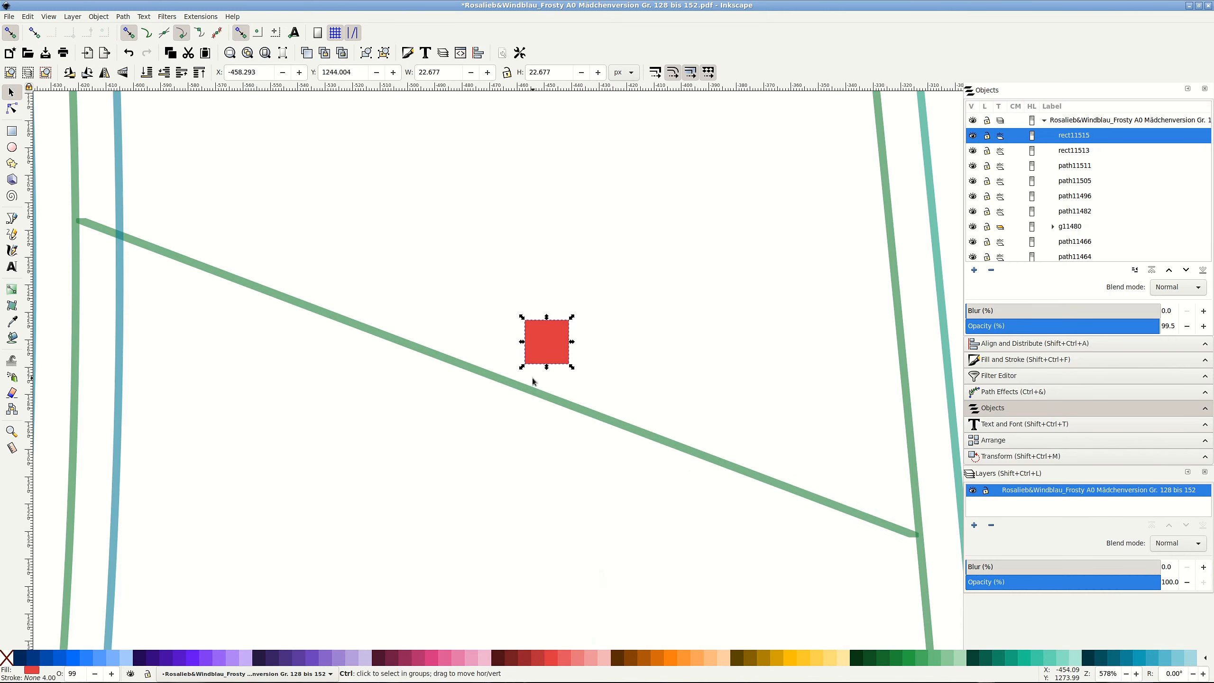
{"action": "scroll", "coordinate": [533, 379], "scroll_direction": "up", "scroll_amount": 3, "text": "ctrl"}
{"action": "left_click_drag", "start_coordinate": [577, 269], "coordinate": [543, 327]}
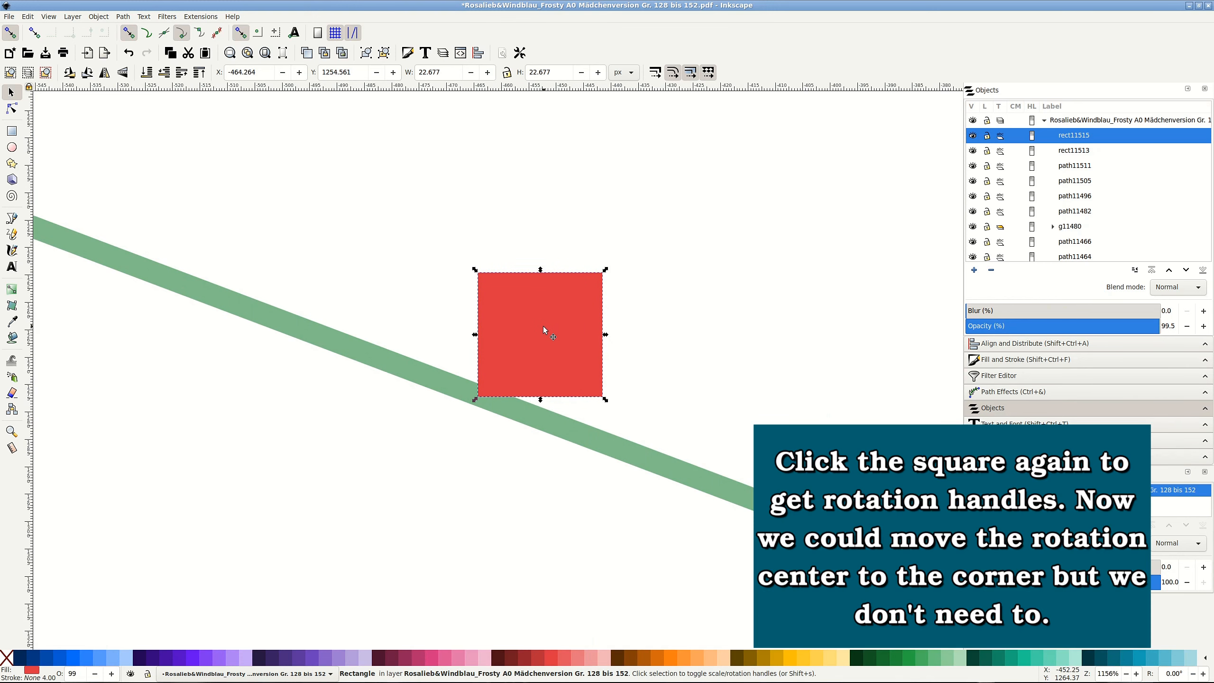
{"action": "left_click", "coordinate": [543, 327]}
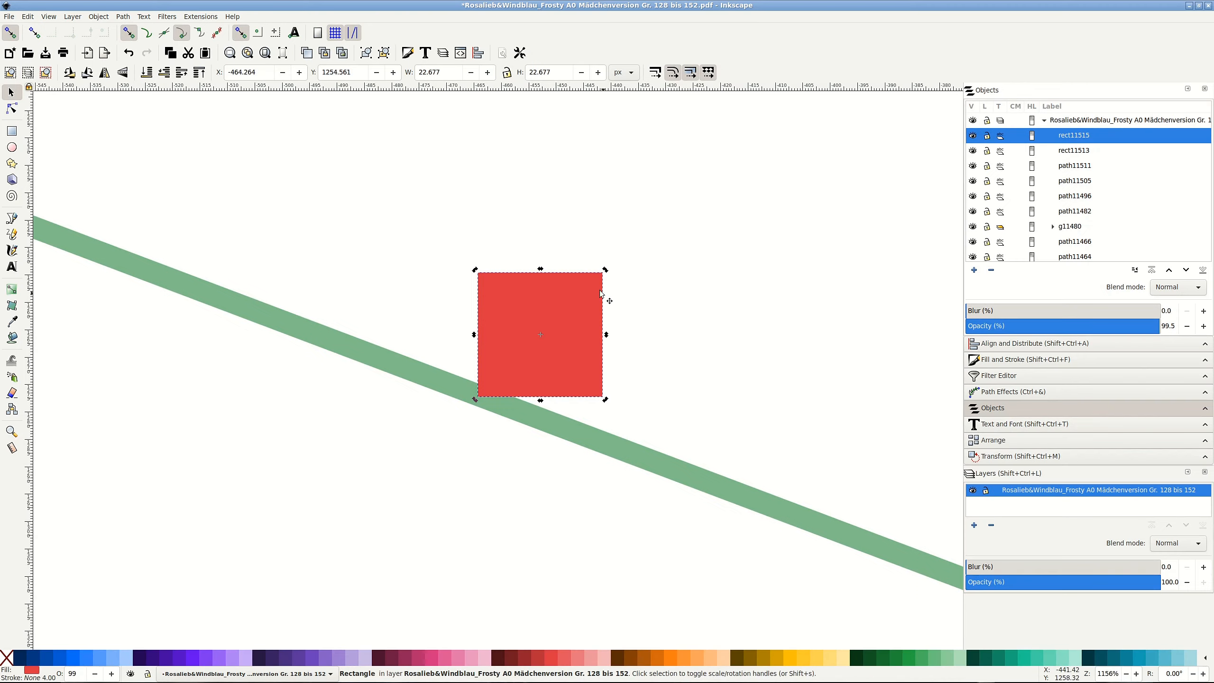
{"action": "left_click", "coordinate": [602, 294]}
{"action": "left_click_drag", "start_coordinate": [607, 267], "coordinate": [639, 325]}
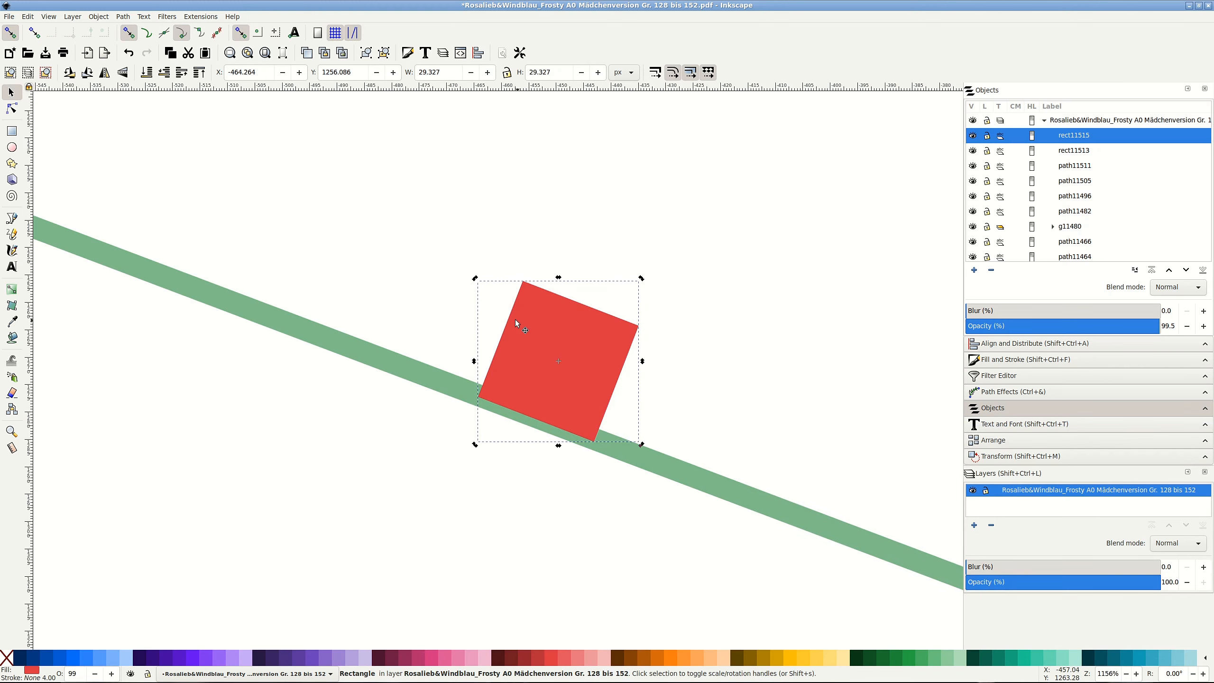
Duplicate the rotated square, snap the copy corner to corner directly beneath it under the line, and fill it orange.
{"action": "key", "text": "ctrl+d"}
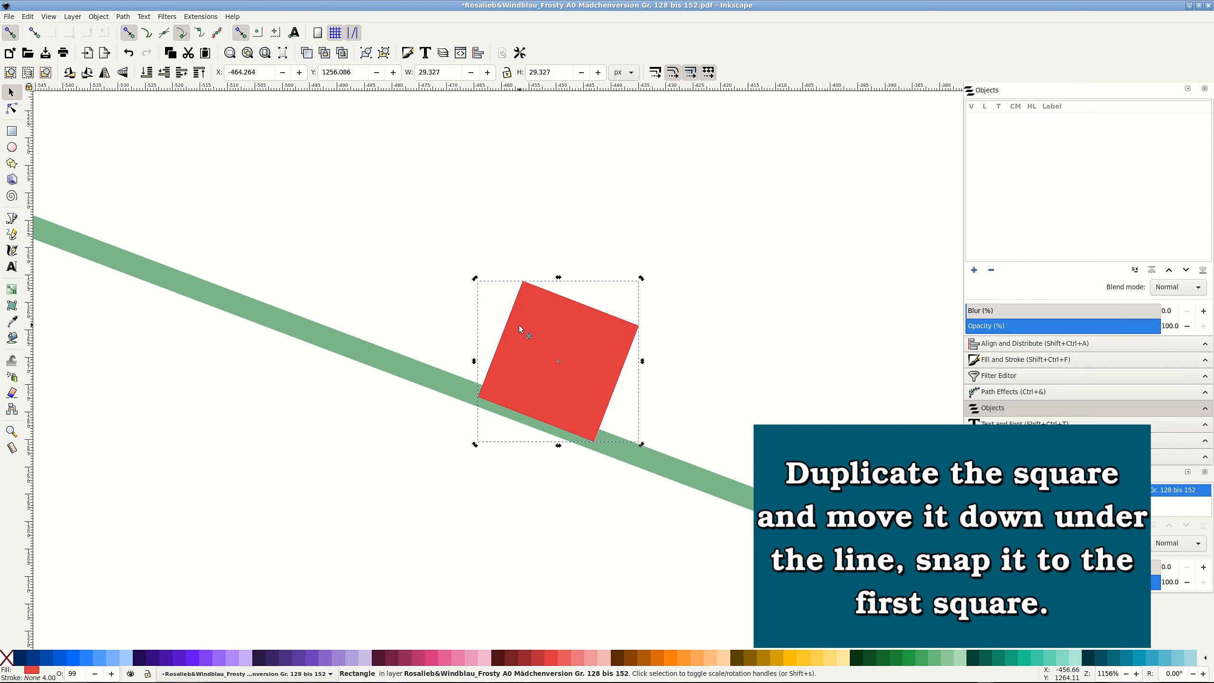
{"action": "left_click", "coordinate": [681, 333]}
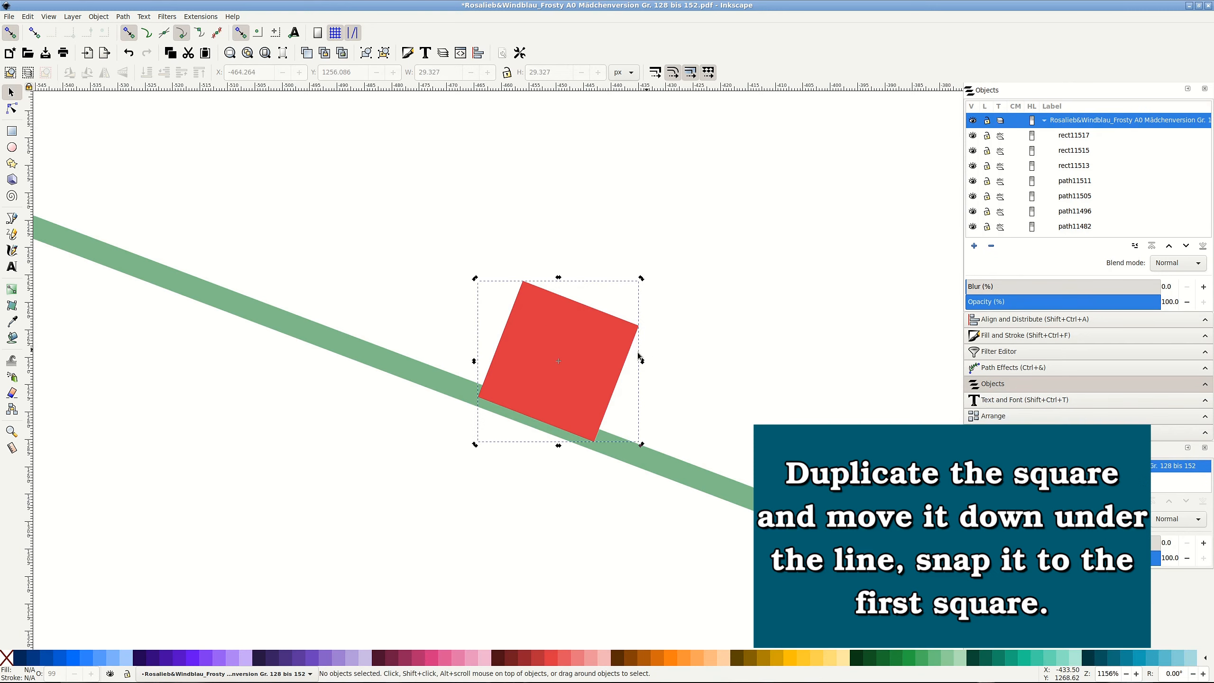
{"action": "left_click_drag", "start_coordinate": [579, 359], "coordinate": [555, 478]}
{"action": "left_click", "coordinate": [660, 659]}
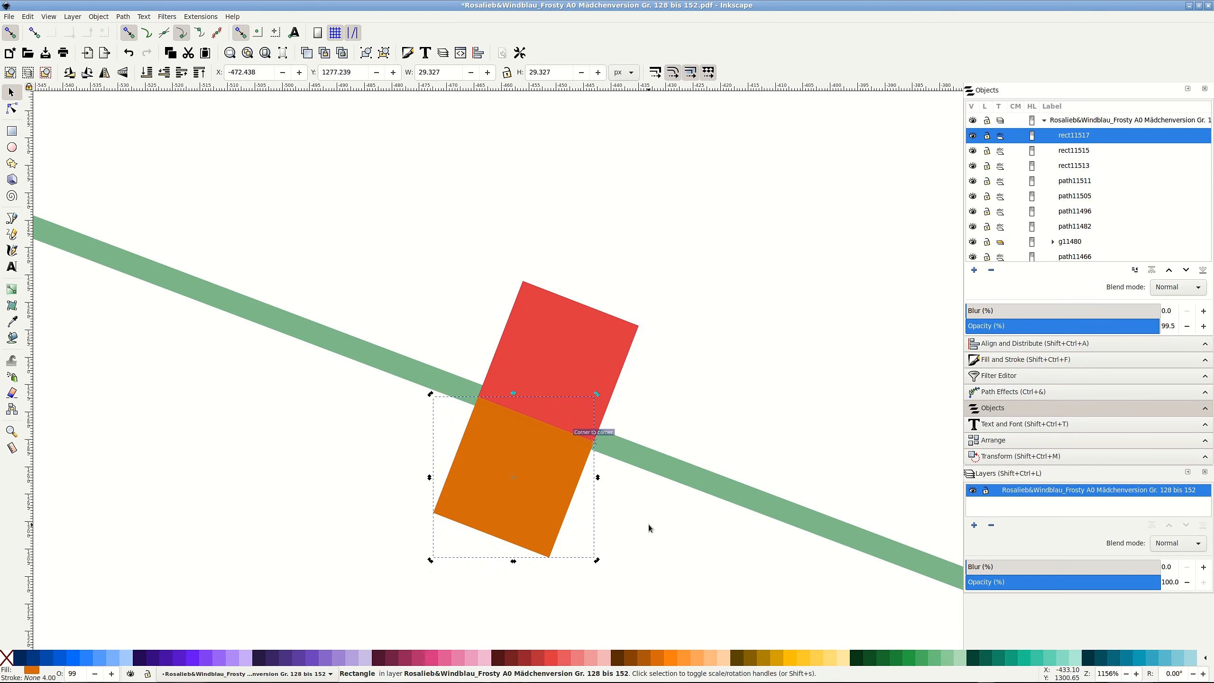
{"action": "left_click", "coordinate": [669, 394]}
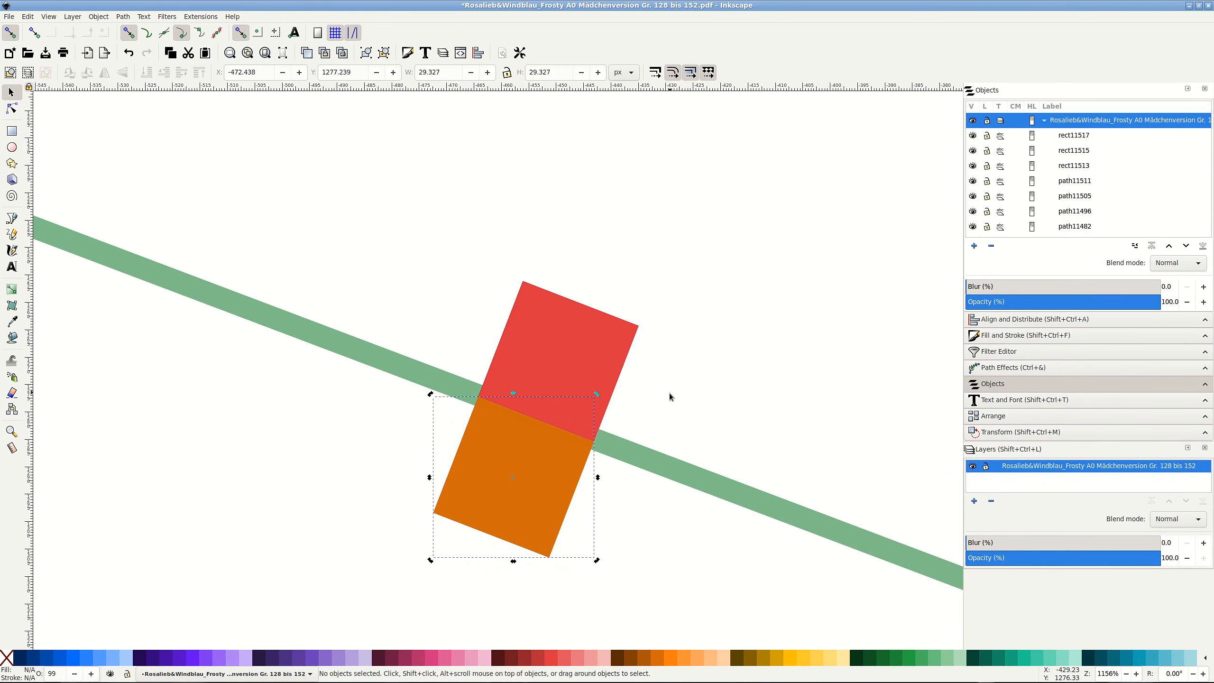
Duplicate the green slanted line and give the copy a dark teal stroke.
{"action": "scroll", "coordinate": [669, 394], "scroll_direction": "down", "scroll_amount": 2}
{"action": "scroll", "coordinate": [669, 394], "scroll_direction": "down", "scroll_amount": 1}
{"action": "scroll", "coordinate": [669, 396], "scroll_direction": "down", "scroll_amount": 3}
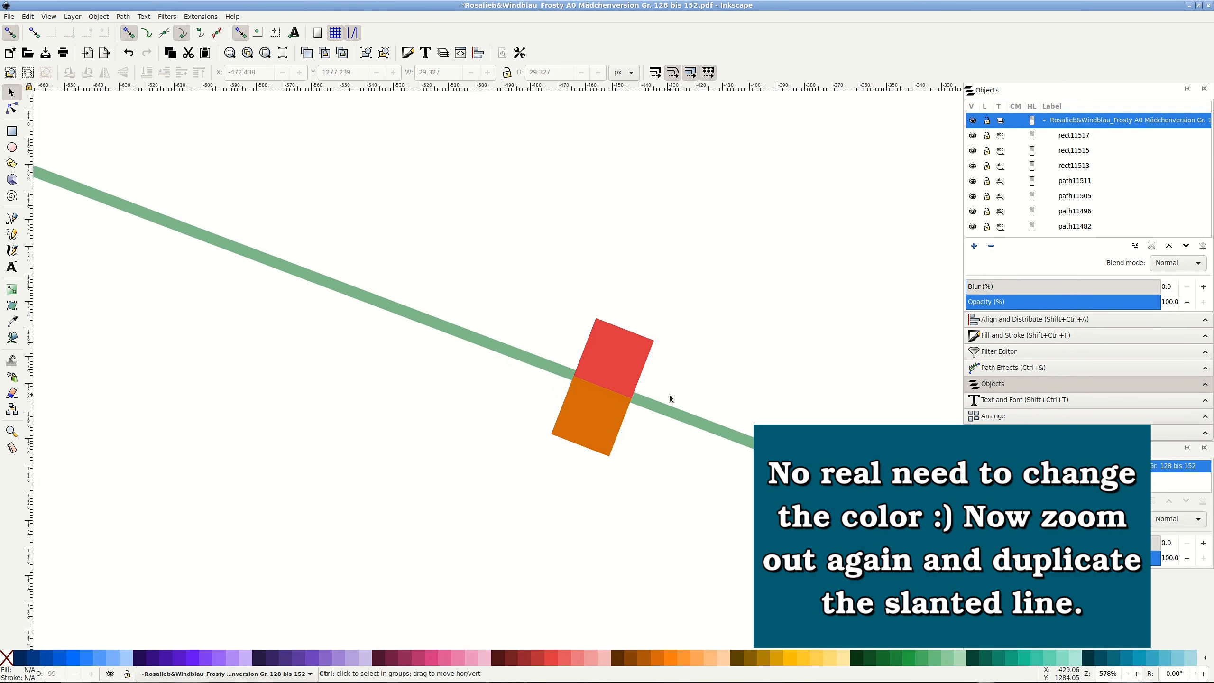
{"action": "left_click", "coordinate": [697, 409]}
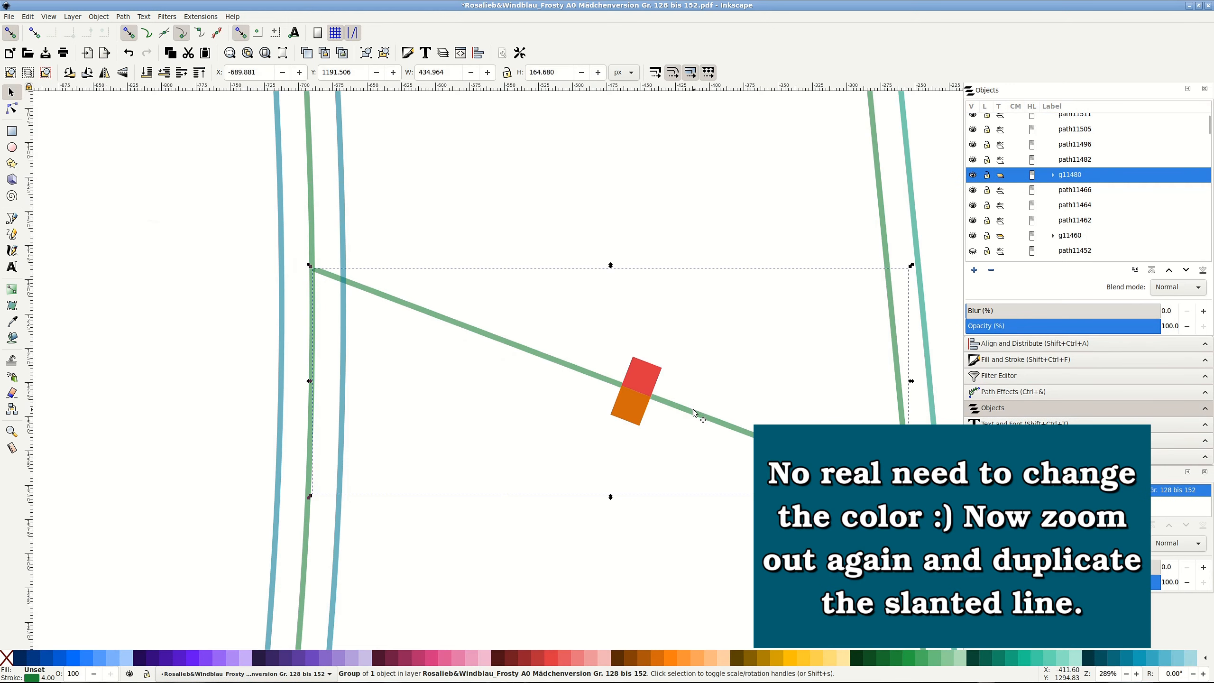
{"action": "key", "text": "ctrl+d"}
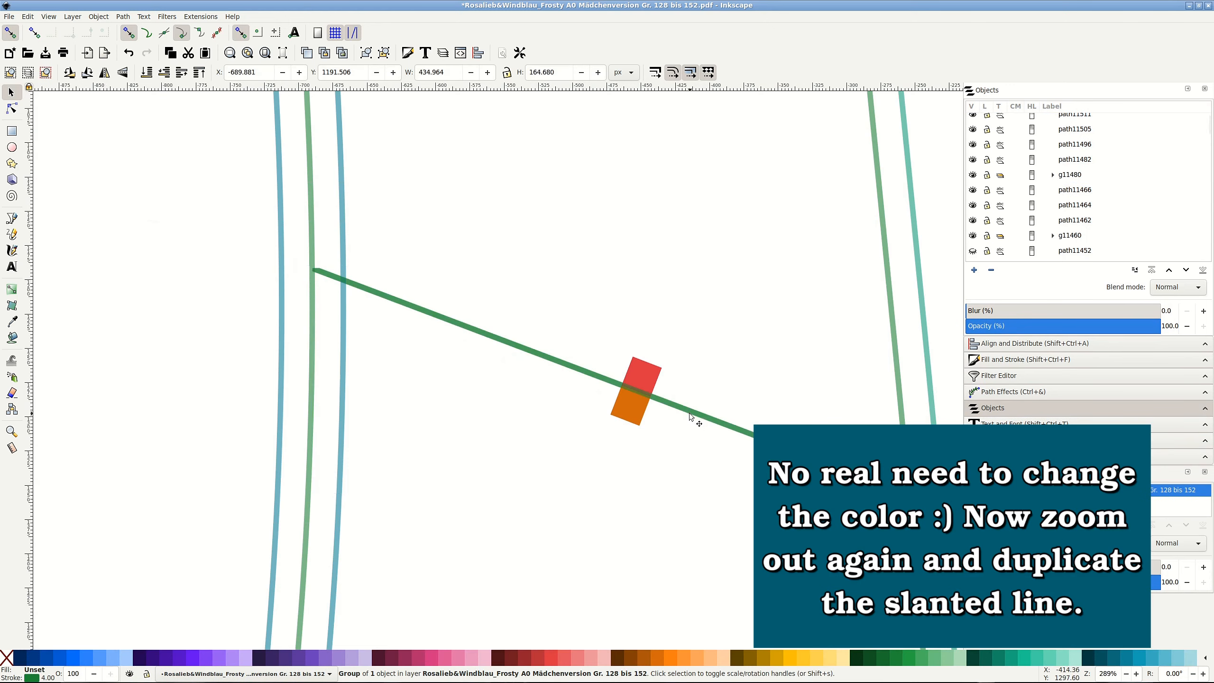
{"action": "left_click", "coordinate": [1102, 658], "text": "shift"}
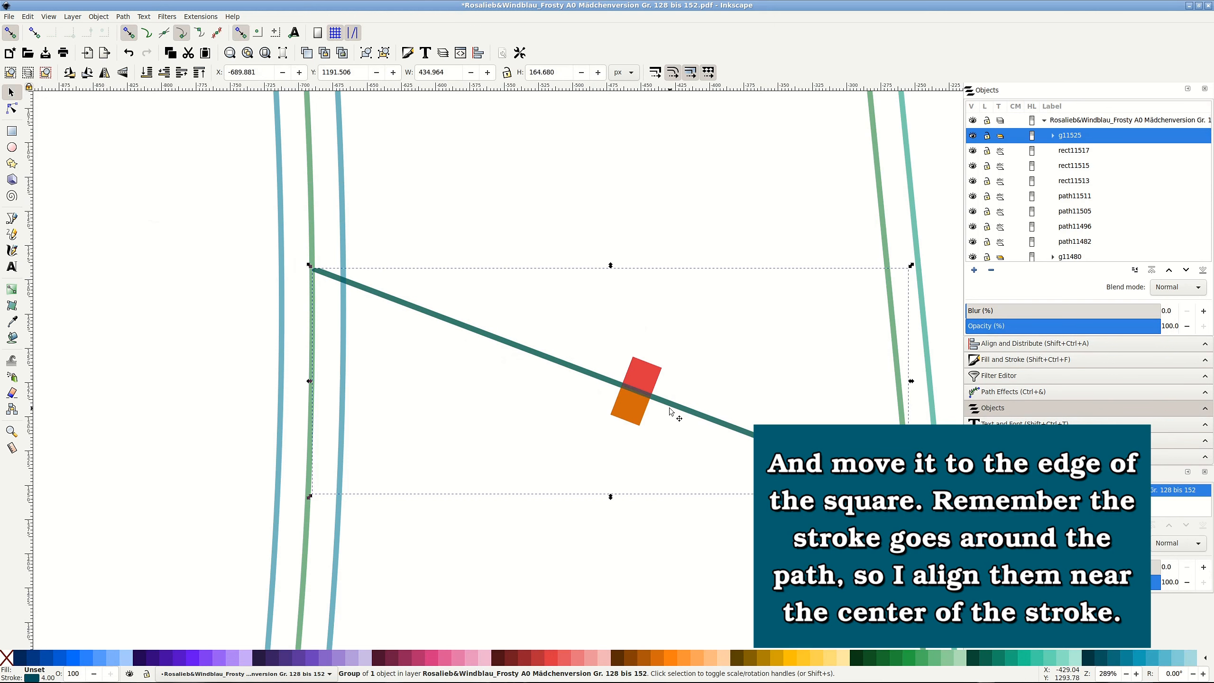
Shift the teal line straight up onto the red square's upper edge, at Y 1167.506 px.
{"action": "key", "text": "shift+Up"}
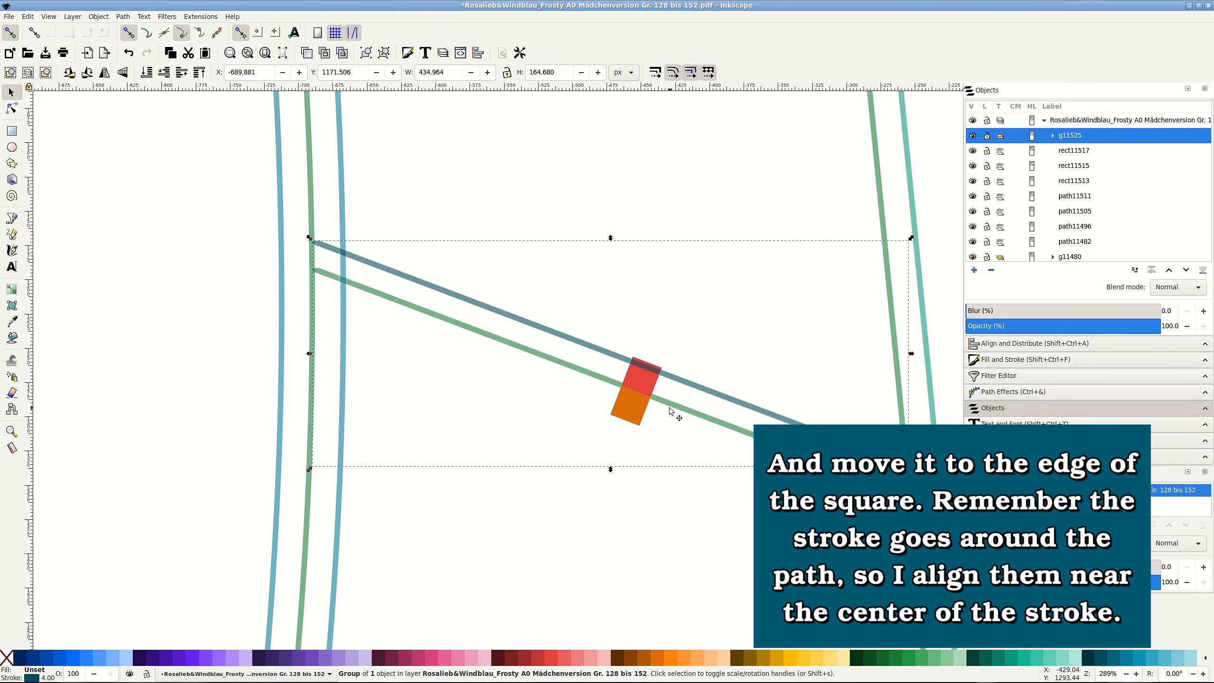
{"action": "key", "text": "Up"}
{"action": "key", "text": "Up"}
{"action": "key", "text": "Up"}
{"action": "key", "text": "Up"}
{"action": "key", "text": "Up"}
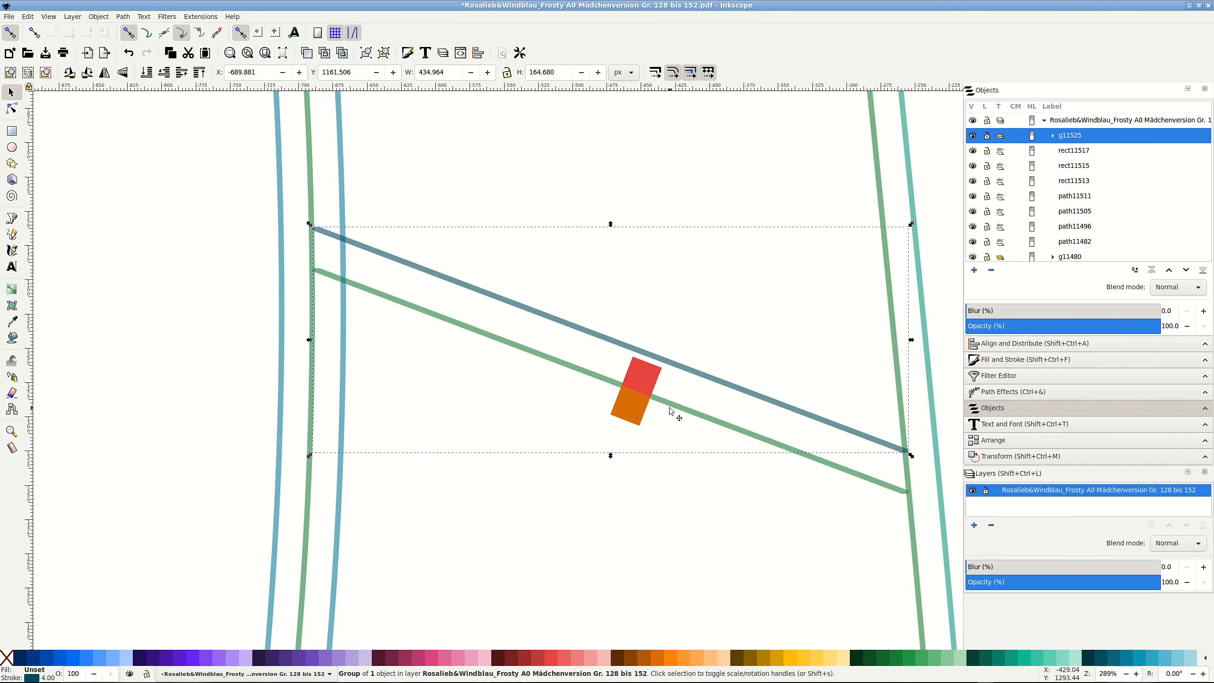
{"action": "key", "text": "Down"}
{"action": "key", "text": "Down"}
{"action": "key", "text": "Down"}
{"action": "key", "text": "Down"}
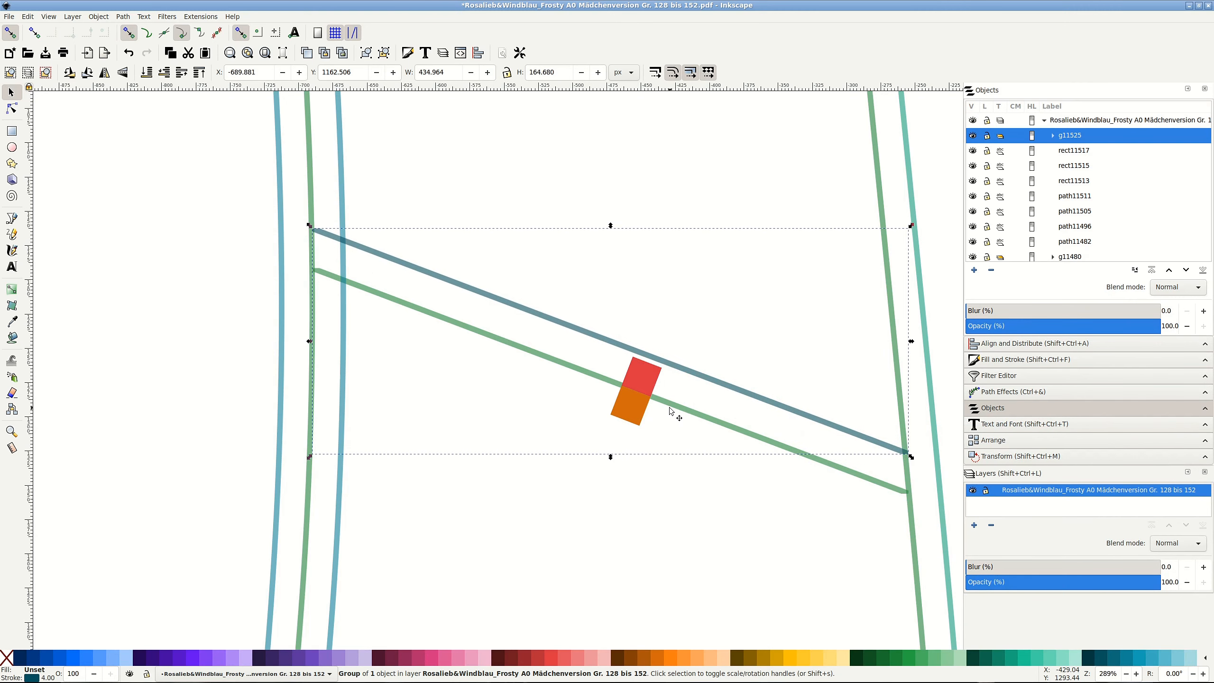
{"action": "key", "text": "Up"}
{"action": "key", "text": "Up"}
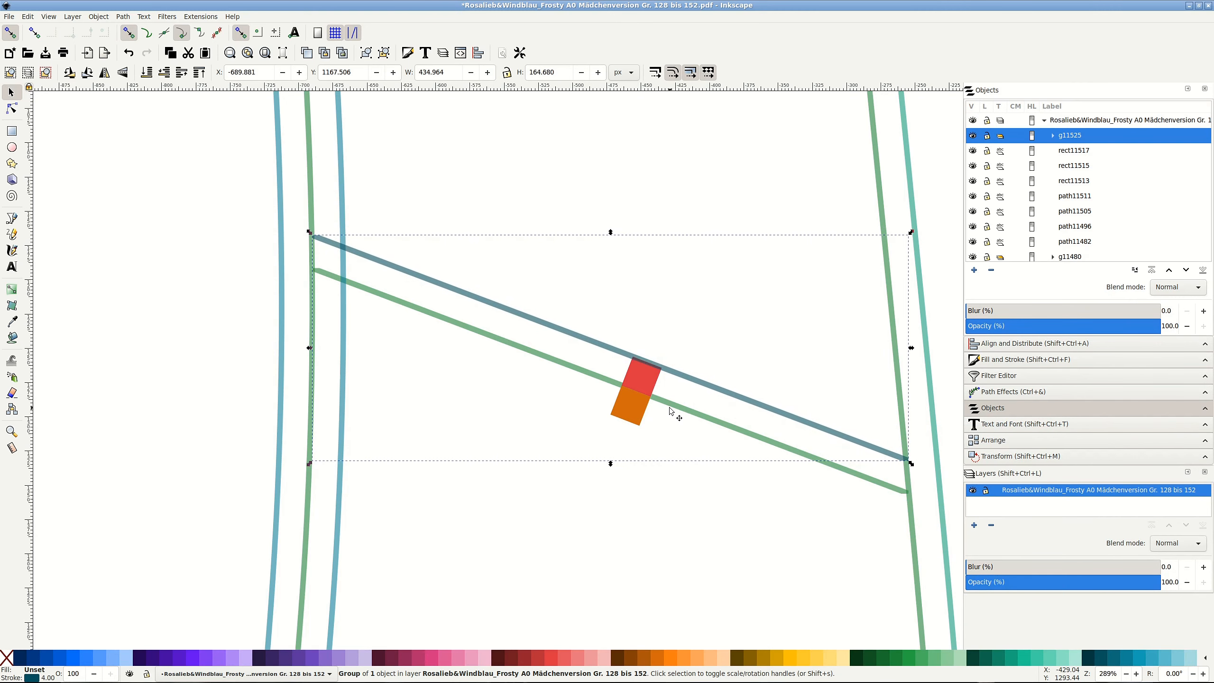
Duplicate the original green slanted line again and give this second copy the same dark teal stroke.
{"action": "scroll", "coordinate": [669, 407], "scroll_direction": "up", "scroll_amount": 2}
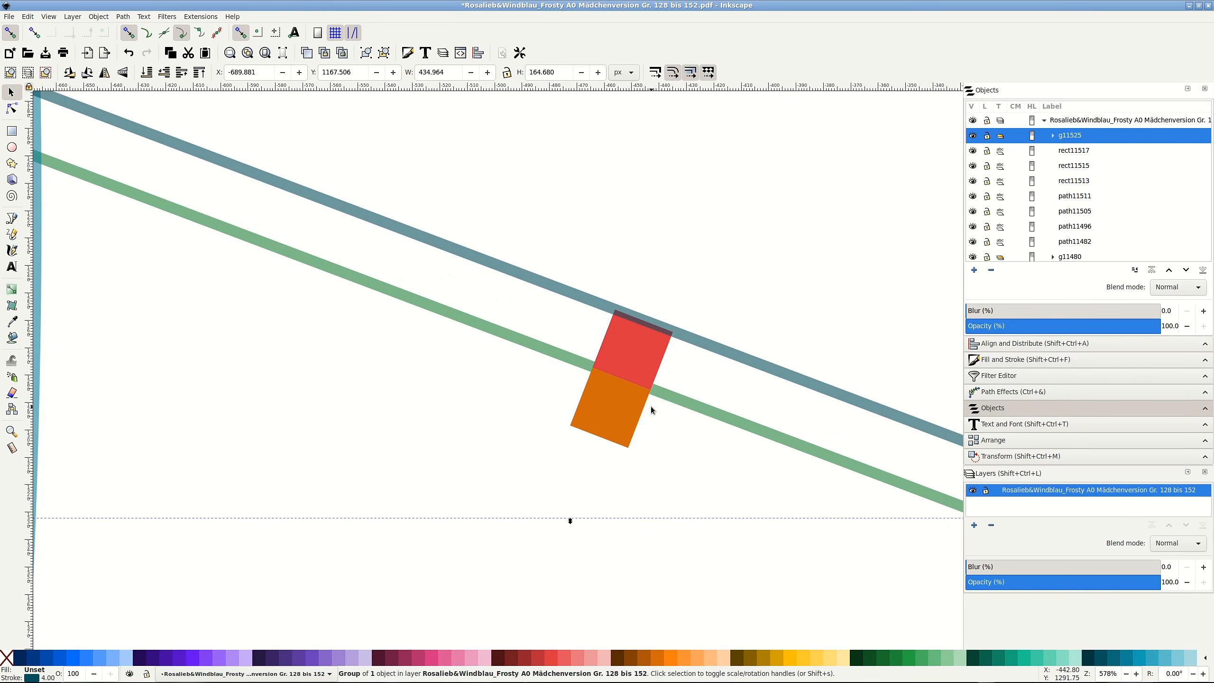
{"action": "left_click", "coordinate": [666, 391]}
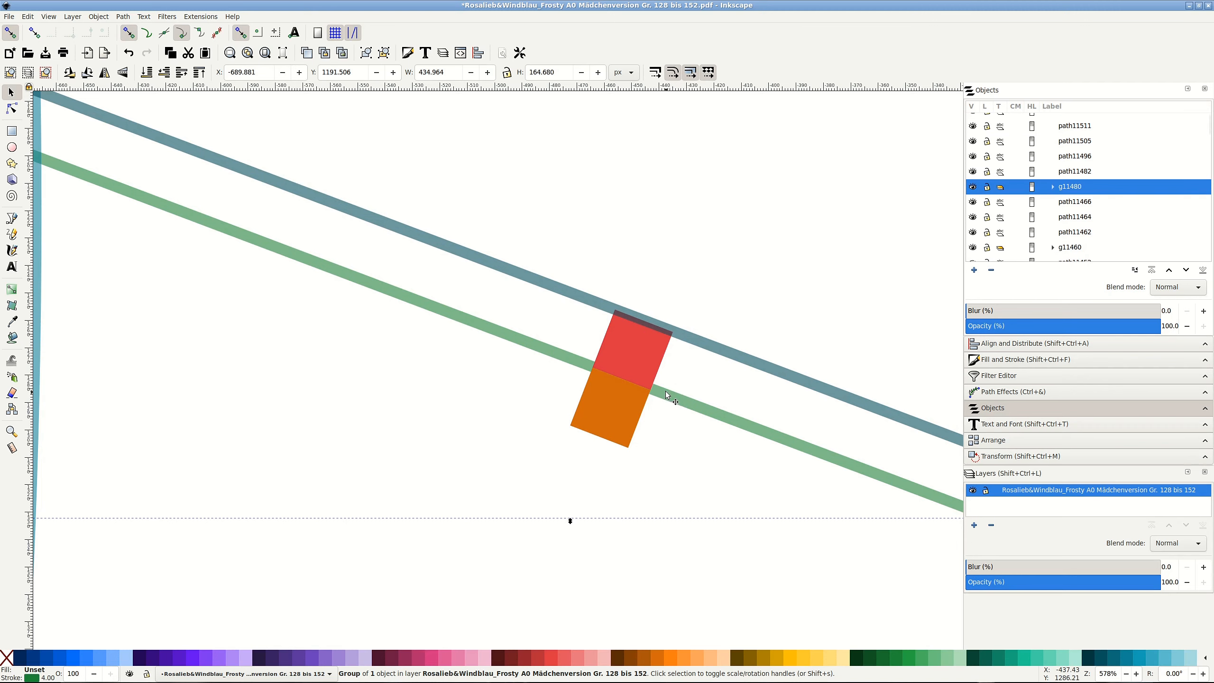
{"action": "key", "text": "ctrl+d"}
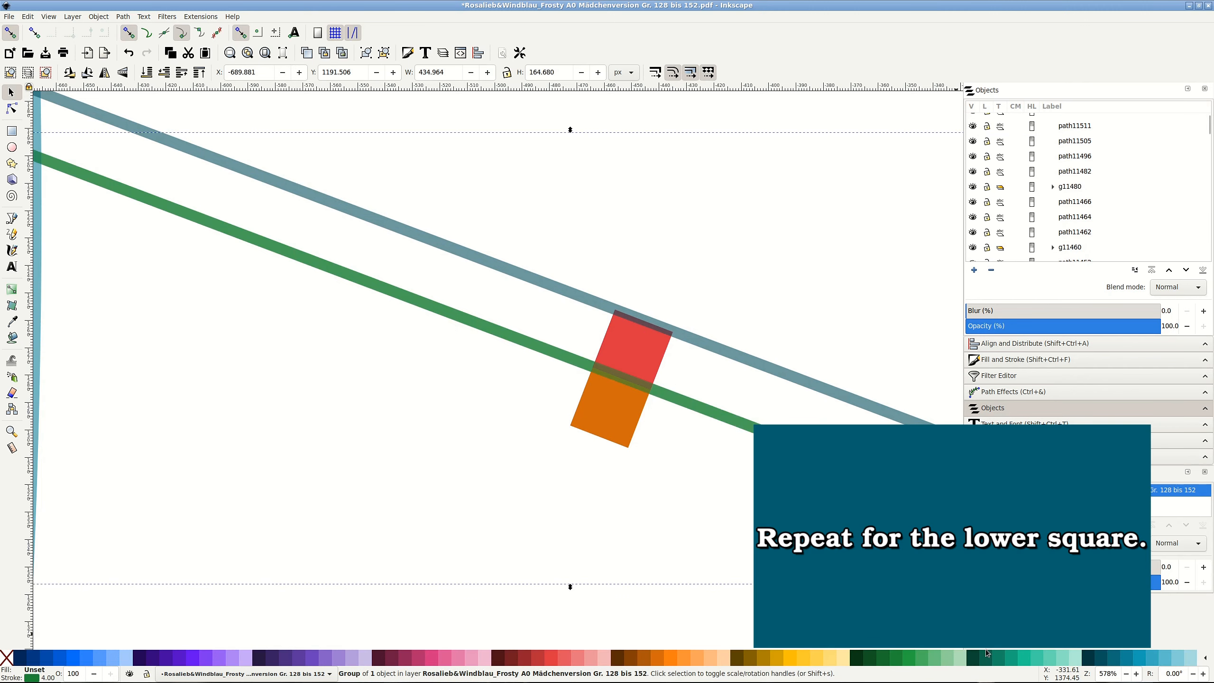
{"action": "left_click", "coordinate": [1100, 660], "text": "shift"}
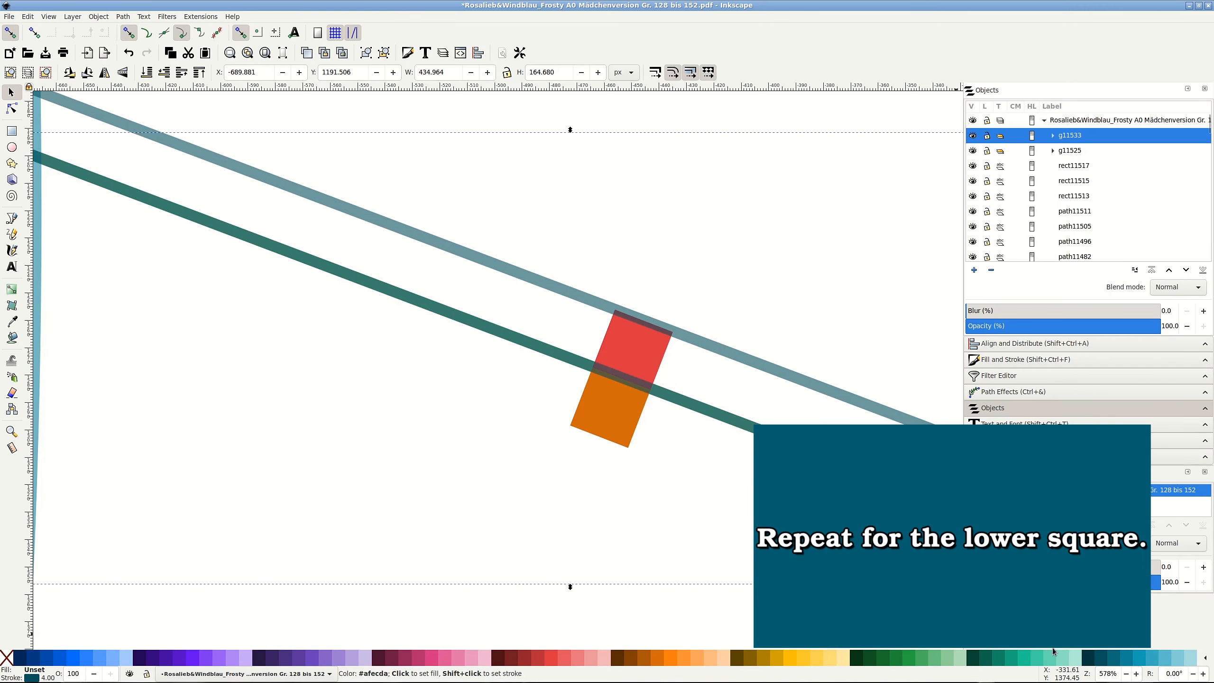
Shift the second teal copy straight down onto the orange square's lower edge, at Y 1216.506 px.
{"action": "key", "text": "Down"}
{"action": "key", "text": "Down"}
{"action": "key", "text": "Down"}
{"action": "key", "text": "Down"}
{"action": "key", "text": "Down"}
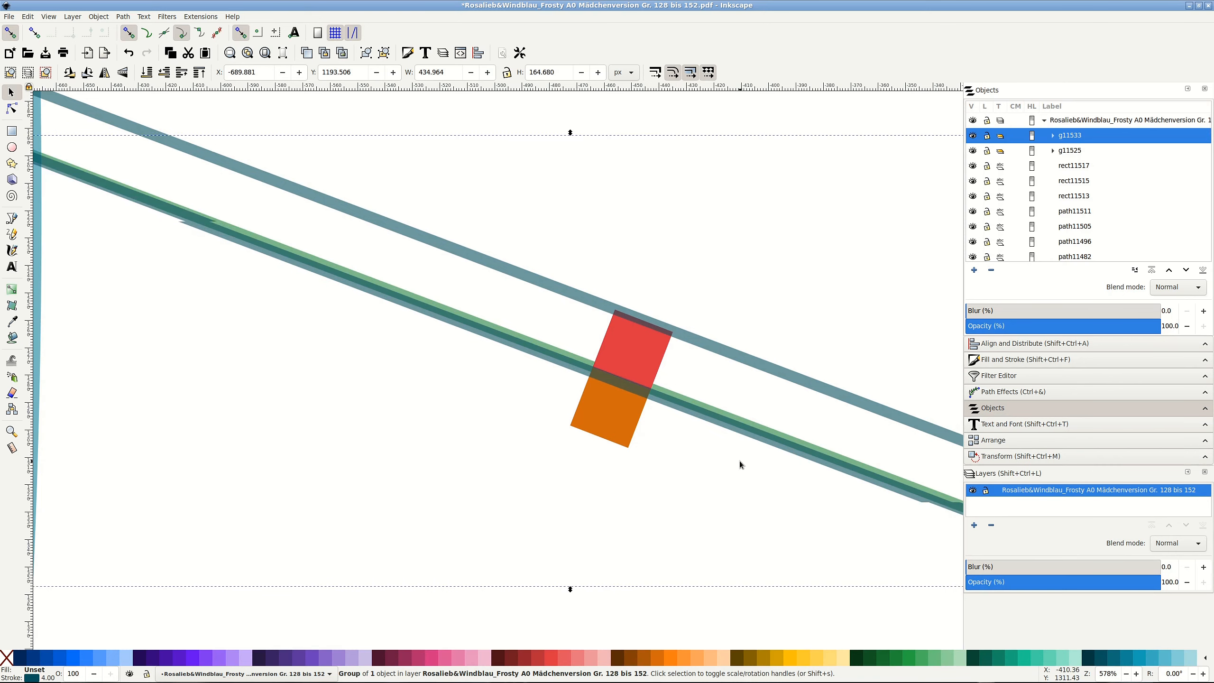
{"action": "key", "text": "Down"}
{"action": "key", "text": "Down"}
{"action": "key", "text": "Down"}
{"action": "key", "text": "Down"}
{"action": "key", "text": "Down"}
{"action": "key", "text": "Down"}
{"action": "key", "text": "Down"}
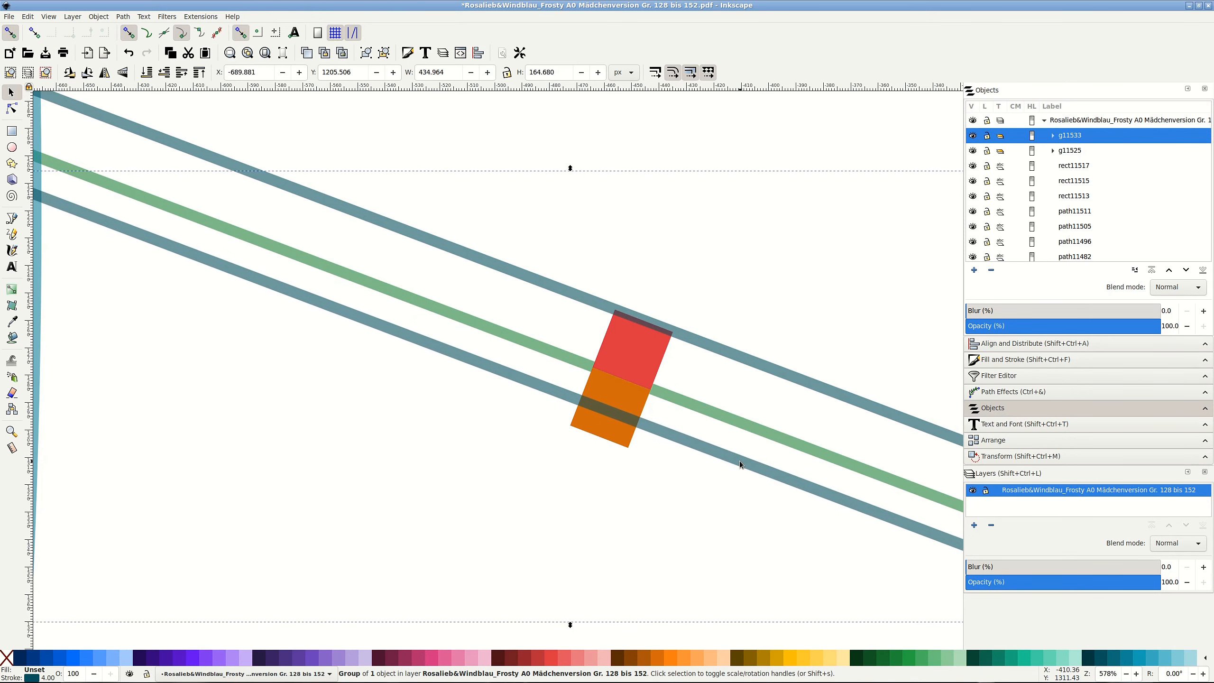
{"action": "key", "text": "Down"}
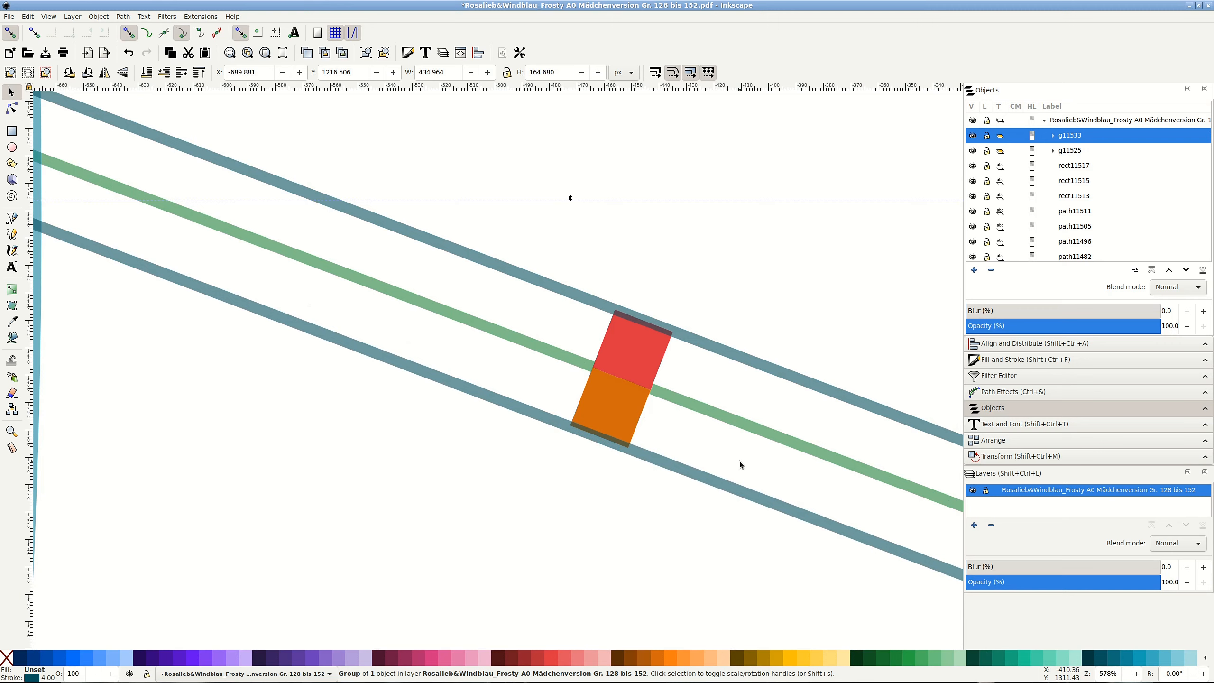
{"action": "left_click", "coordinate": [689, 535]}
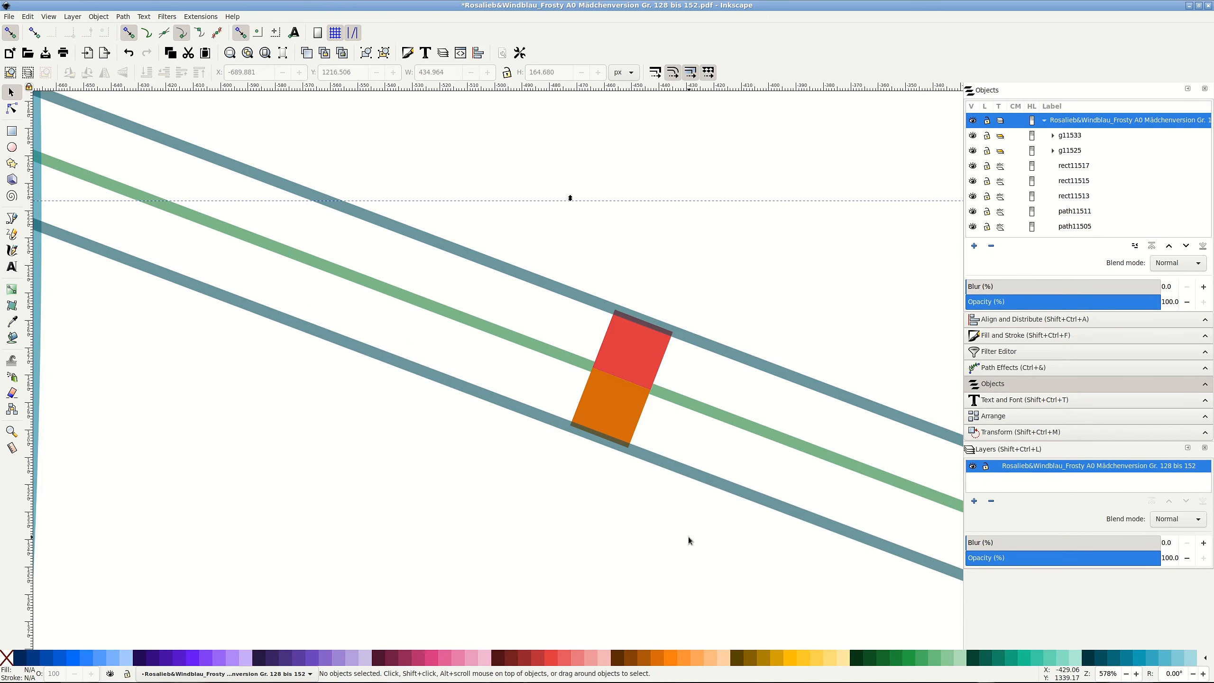
Ungroup the upper teal line and pull its lower-right end node outward past the outer seam allowance line.
{"action": "scroll", "coordinate": [688, 536], "scroll_direction": "down", "scroll_amount": 3}
{"action": "scroll", "coordinate": [689, 535], "scroll_direction": "down", "scroll_amount": 2}
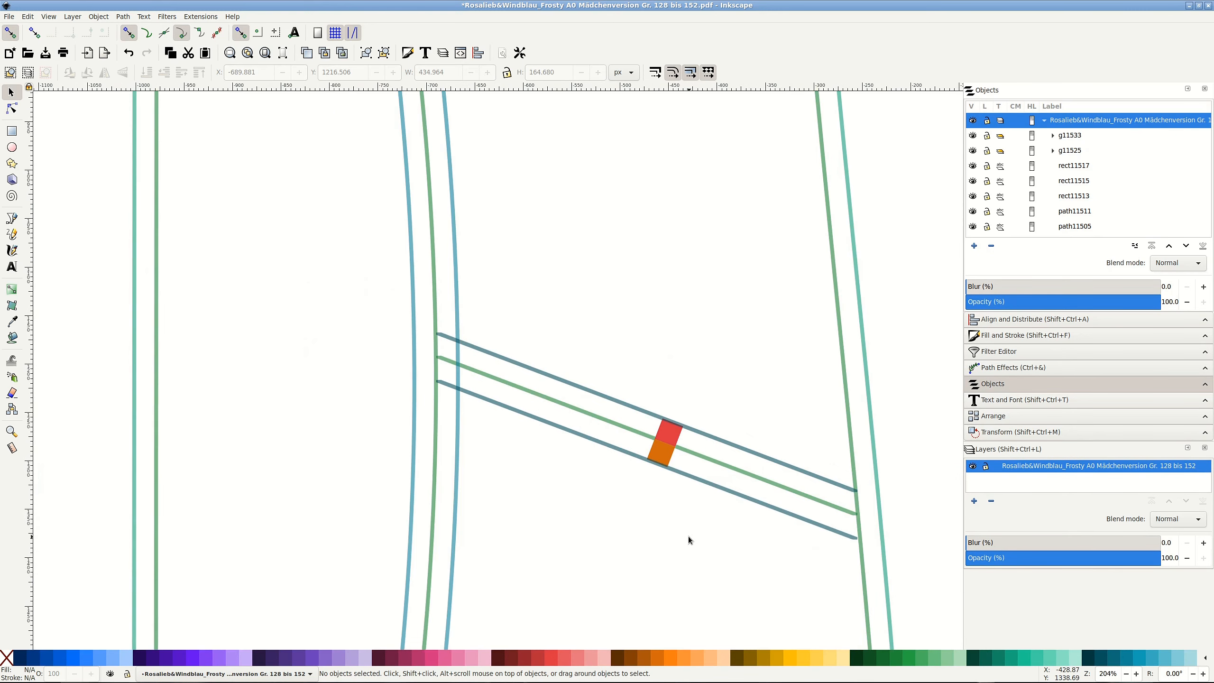
{"action": "scroll", "coordinate": [883, 516], "scroll_direction": "right", "scroll_amount": 5}
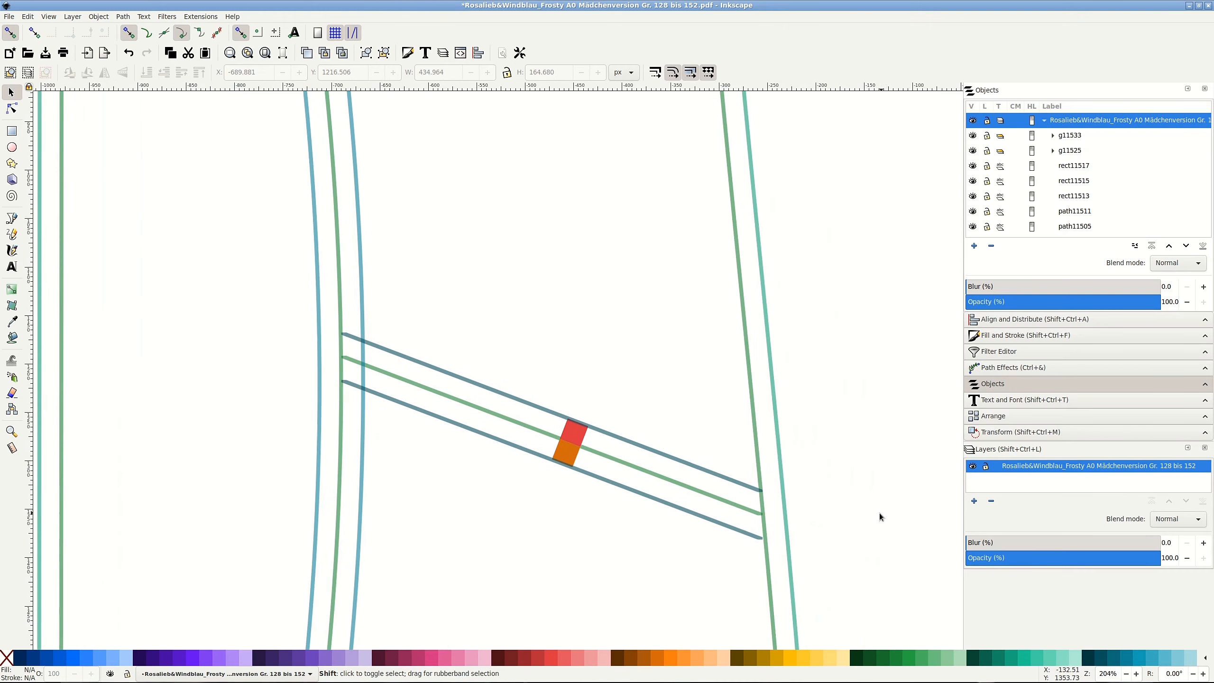
{"action": "left_click", "coordinate": [11, 109]}
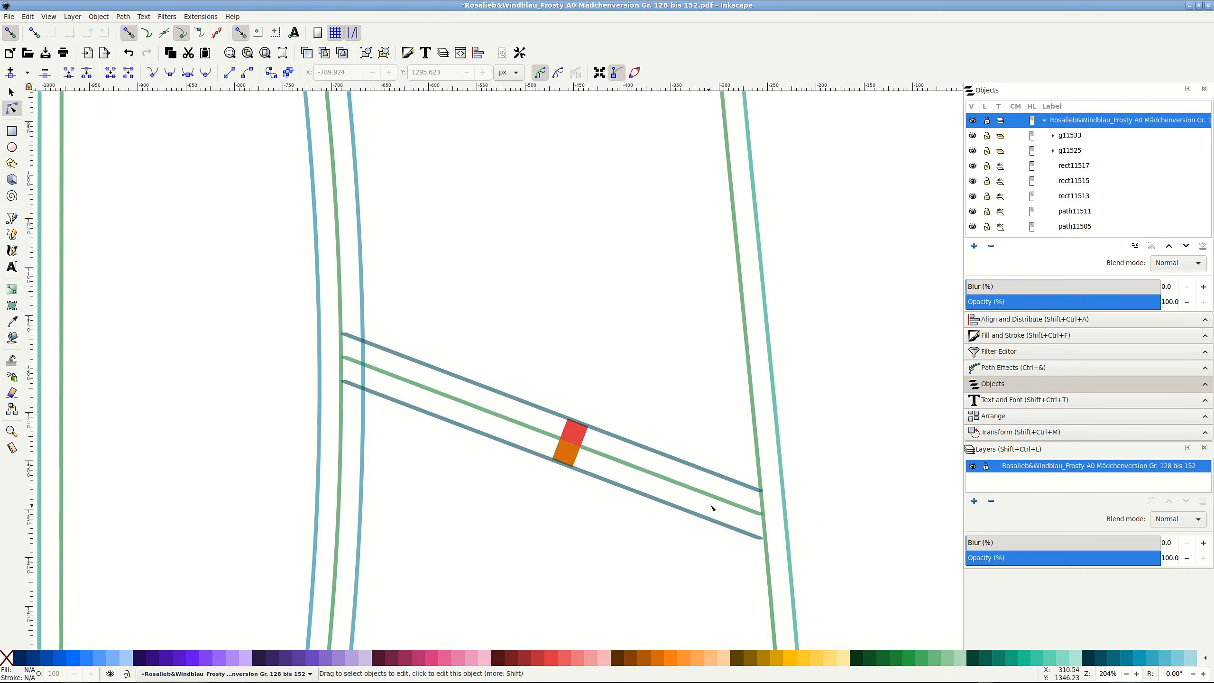
{"action": "left_click", "coordinate": [749, 491]}
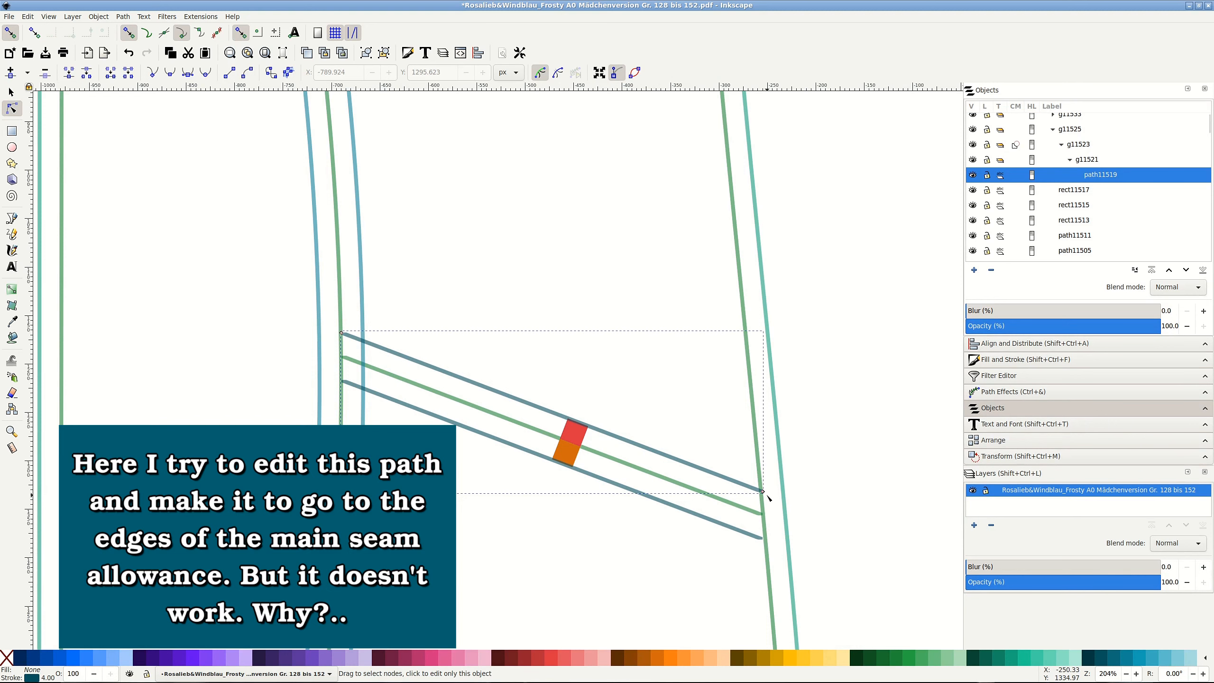
{"action": "scroll", "coordinate": [768, 498], "scroll_direction": "up", "scroll_amount": 2, "text": "ctrl"}
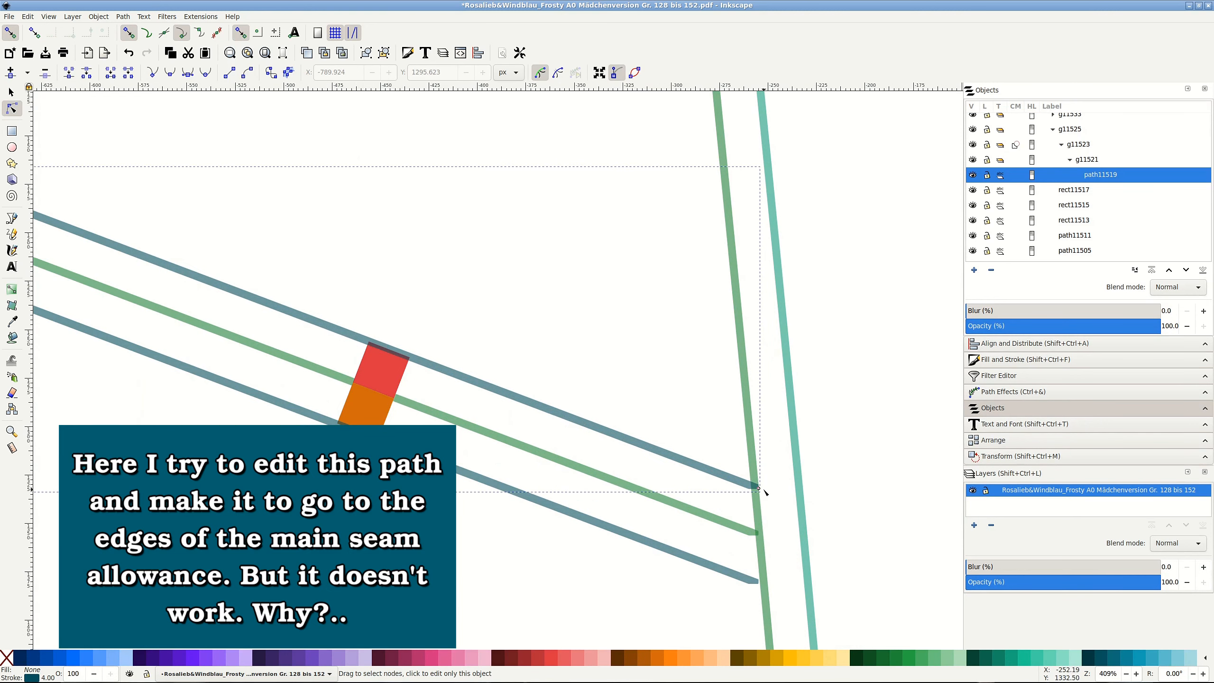
{"action": "left_click_drag", "start_coordinate": [758, 488], "coordinate": [800, 505]}
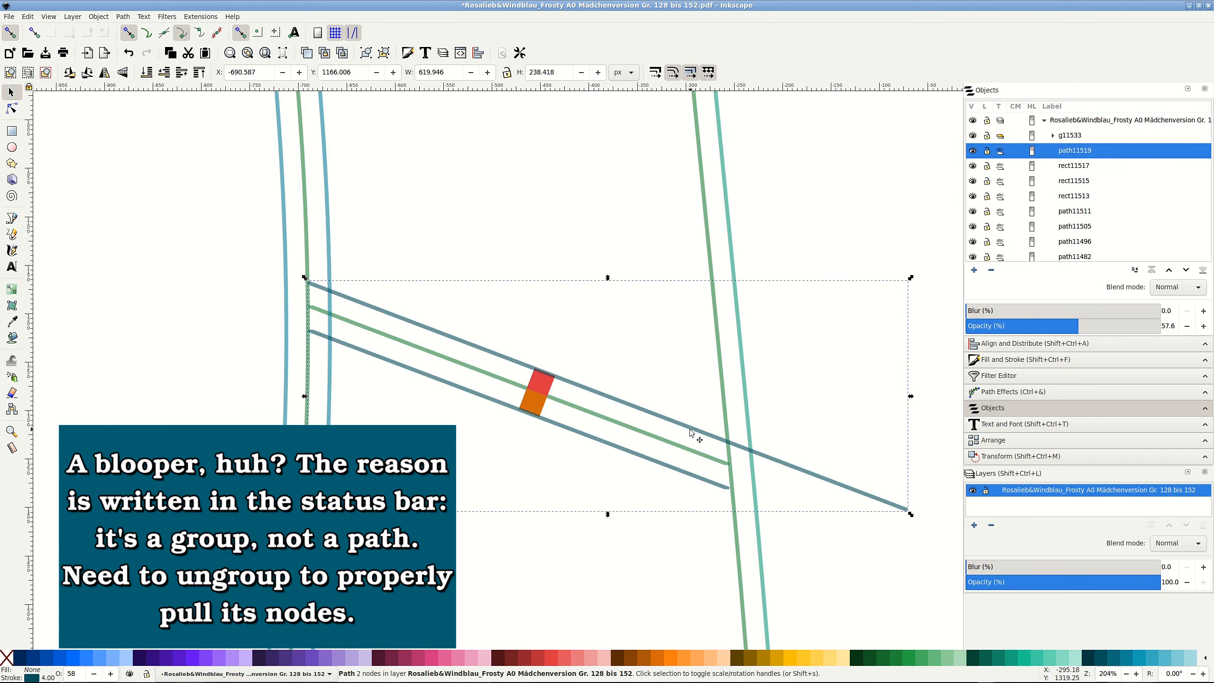
Ungroup the lower teal line, extend its lower-right end to the outer seam allowance line, and pull the upper teal line's end back to it.
{"action": "left_click", "coordinate": [701, 480]}
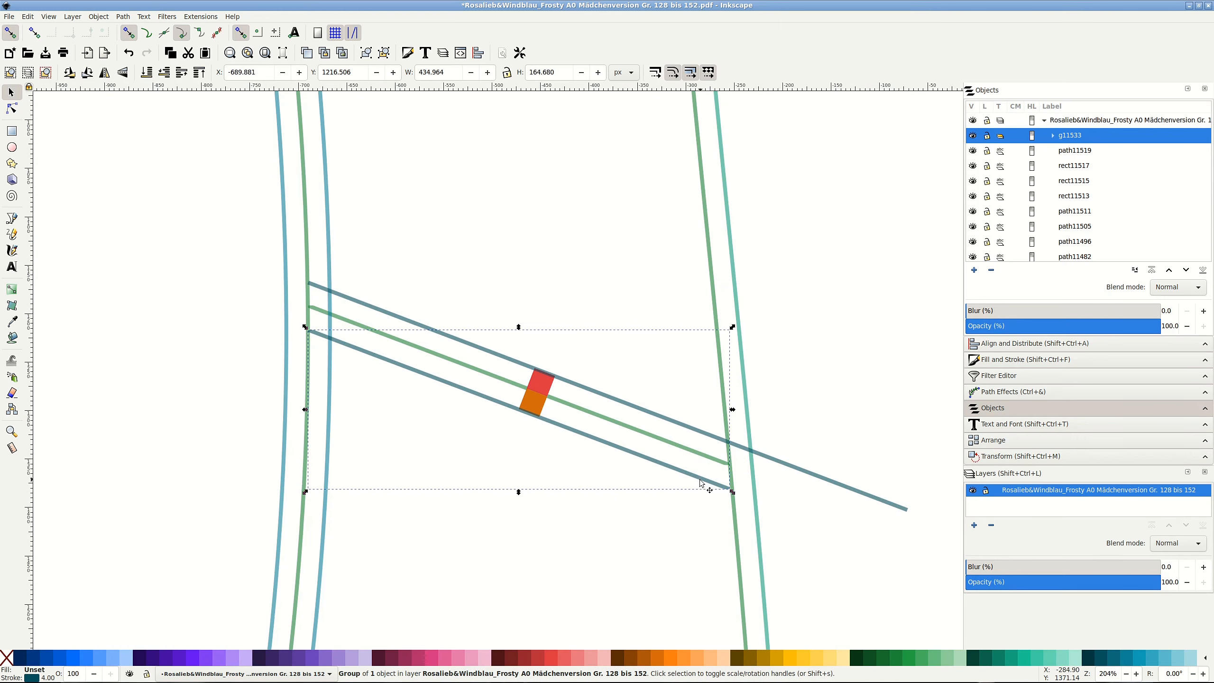
{"action": "left_click", "coordinate": [700, 480], "text": "alt"}
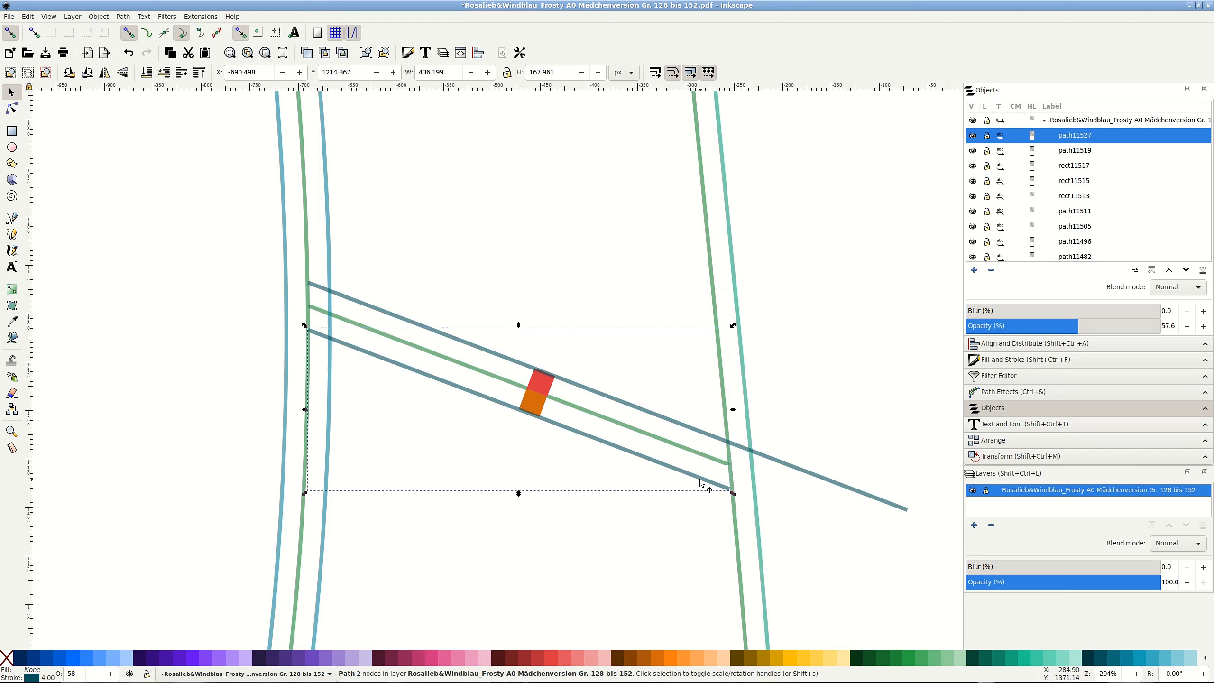
{"action": "key", "text": "ctrl+shift+g"}
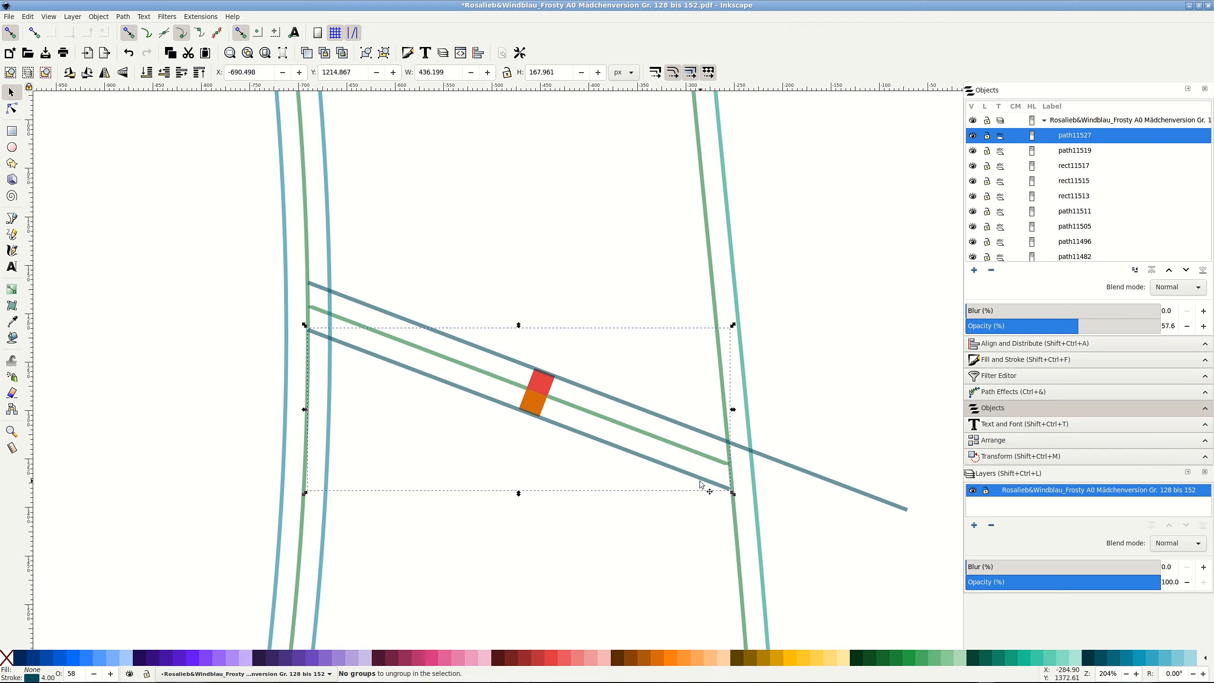
{"action": "left_click", "coordinate": [12, 109]}
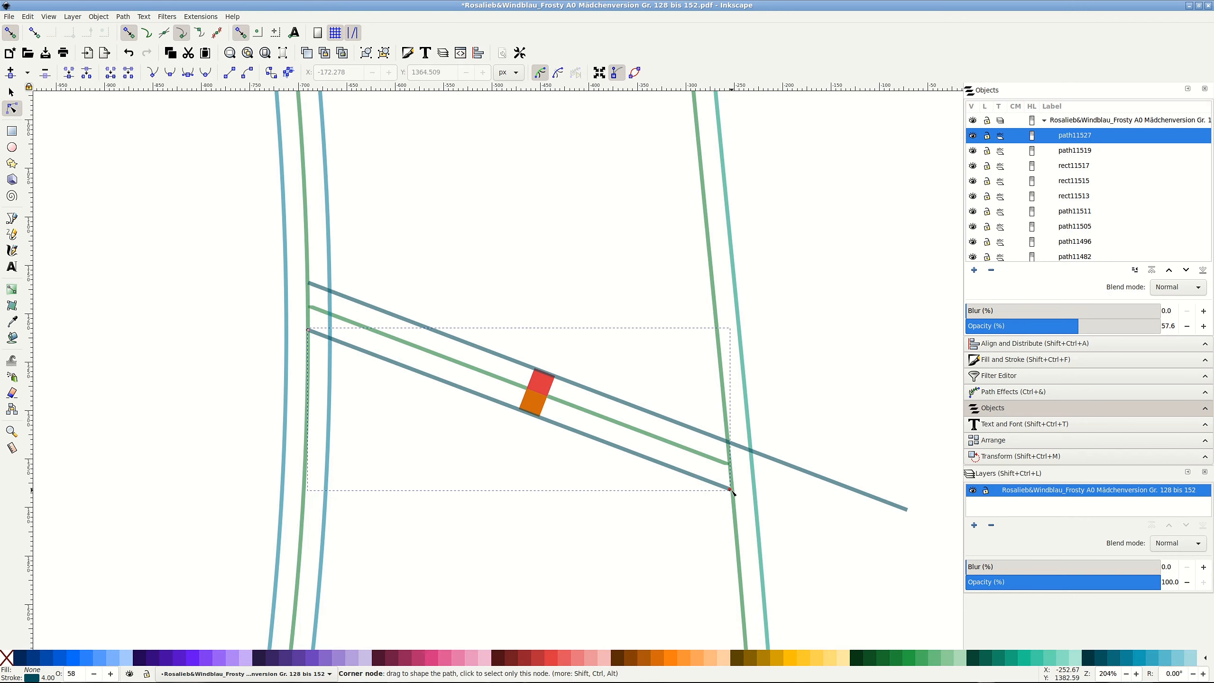
{"action": "left_click_drag", "start_coordinate": [730, 490], "coordinate": [756, 500]}
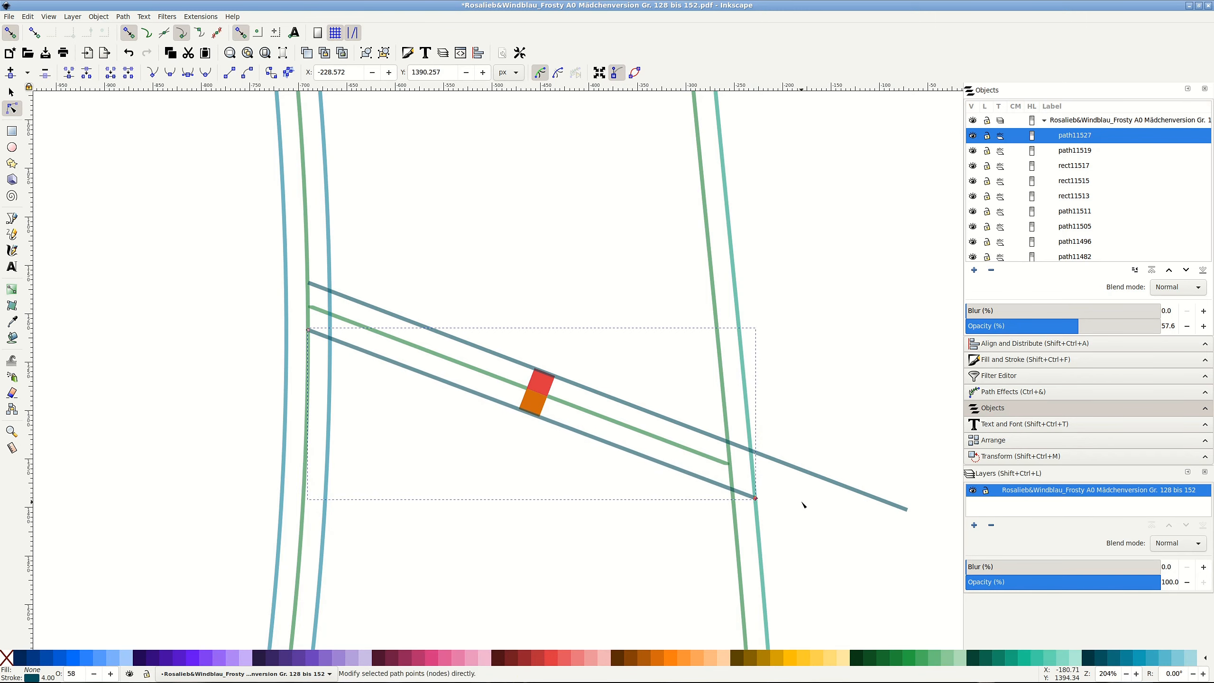
{"action": "left_click", "coordinate": [811, 473]}
{"action": "left_click_drag", "start_coordinate": [909, 511], "coordinate": [750, 450]}
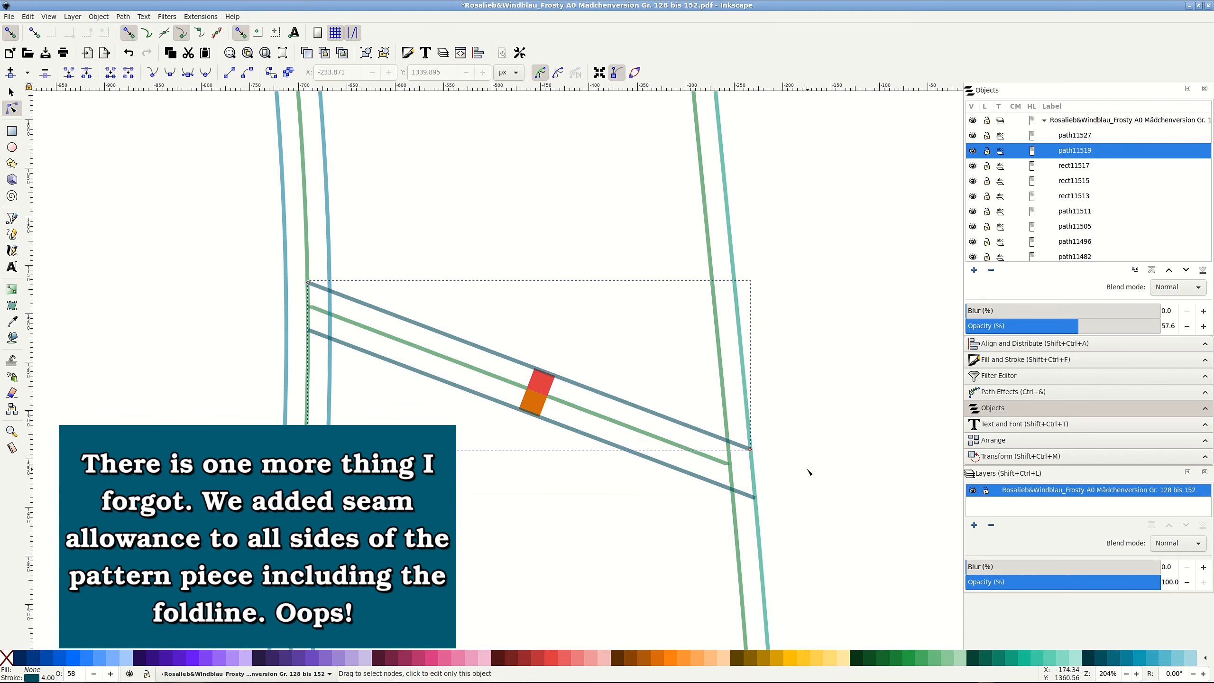
Select the two curved allowance lines, the outer seam allowance outline and the upper slanted teal line together.
{"action": "scroll", "coordinate": [808, 471], "scroll_direction": "down", "scroll_amount": 3}
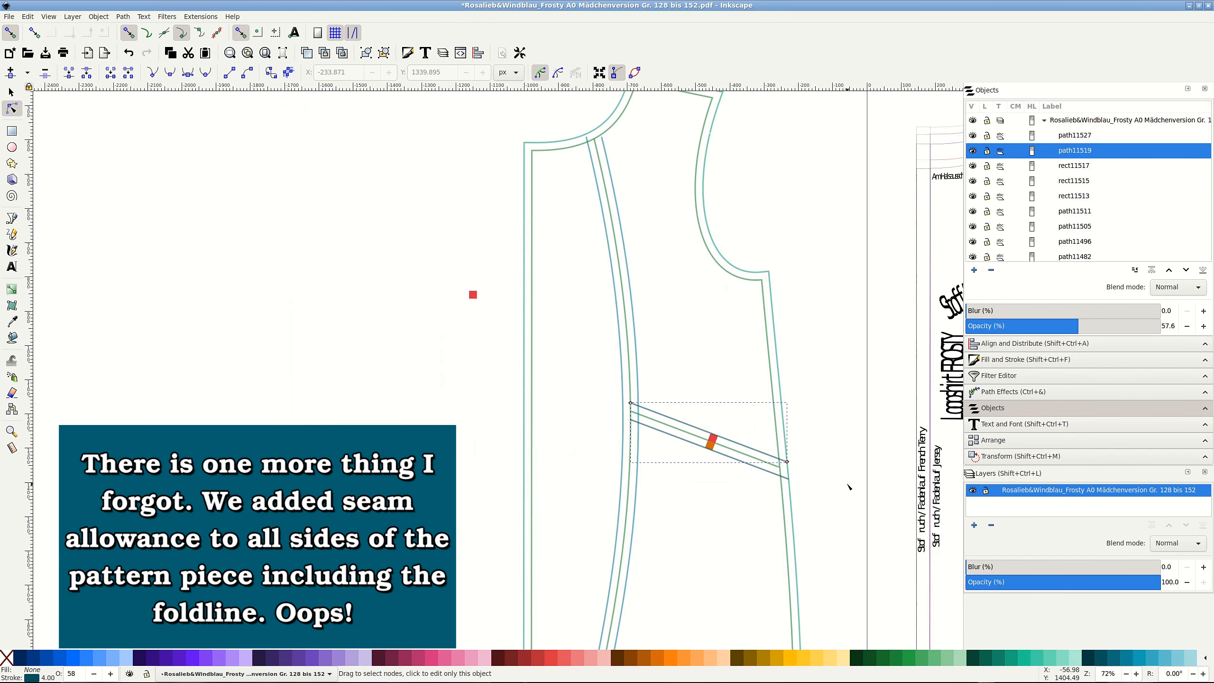
{"action": "left_click", "coordinate": [631, 286]}
{"action": "left_click", "coordinate": [617, 303], "text": "shift"}
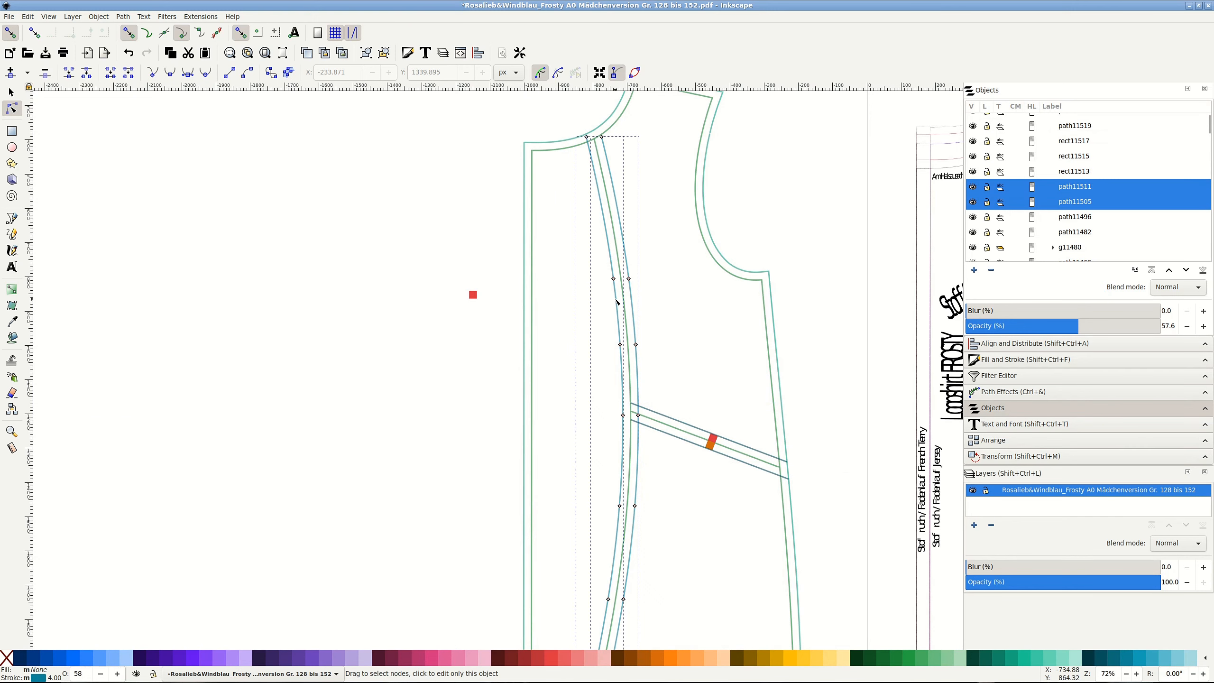
{"action": "left_click", "coordinate": [717, 238], "text": "shift"}
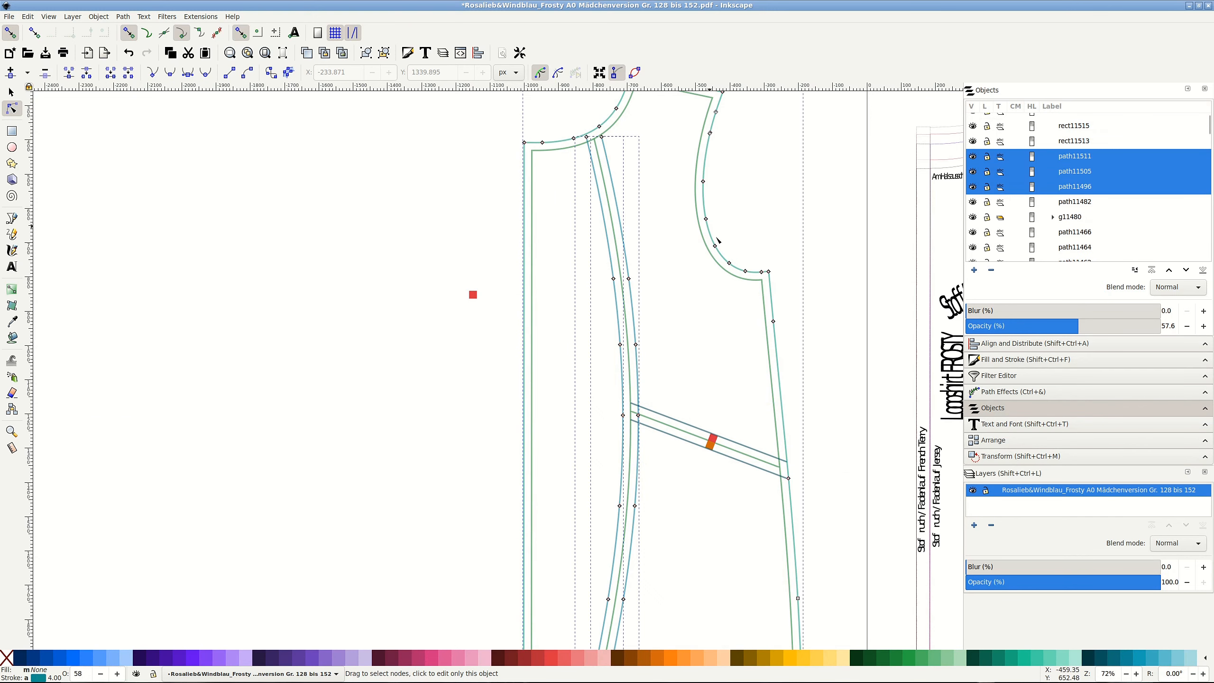
{"action": "left_click", "coordinate": [741, 449], "text": "shift"}
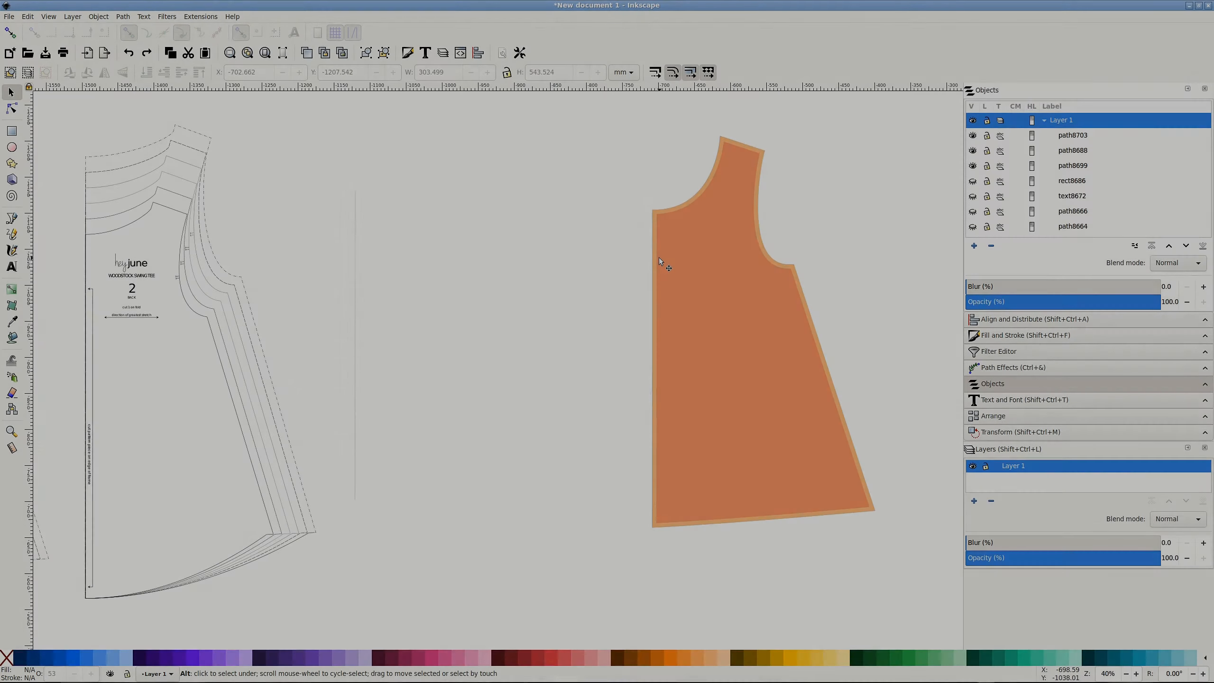
In New document 1, draw an upright rectangle about 68 by 547 mm beside the orange piece's foldline, taller than the foldline.
{"action": "scroll", "coordinate": [658, 254], "scroll_direction": "up", "scroll_amount": 5, "text": "ctrl"}
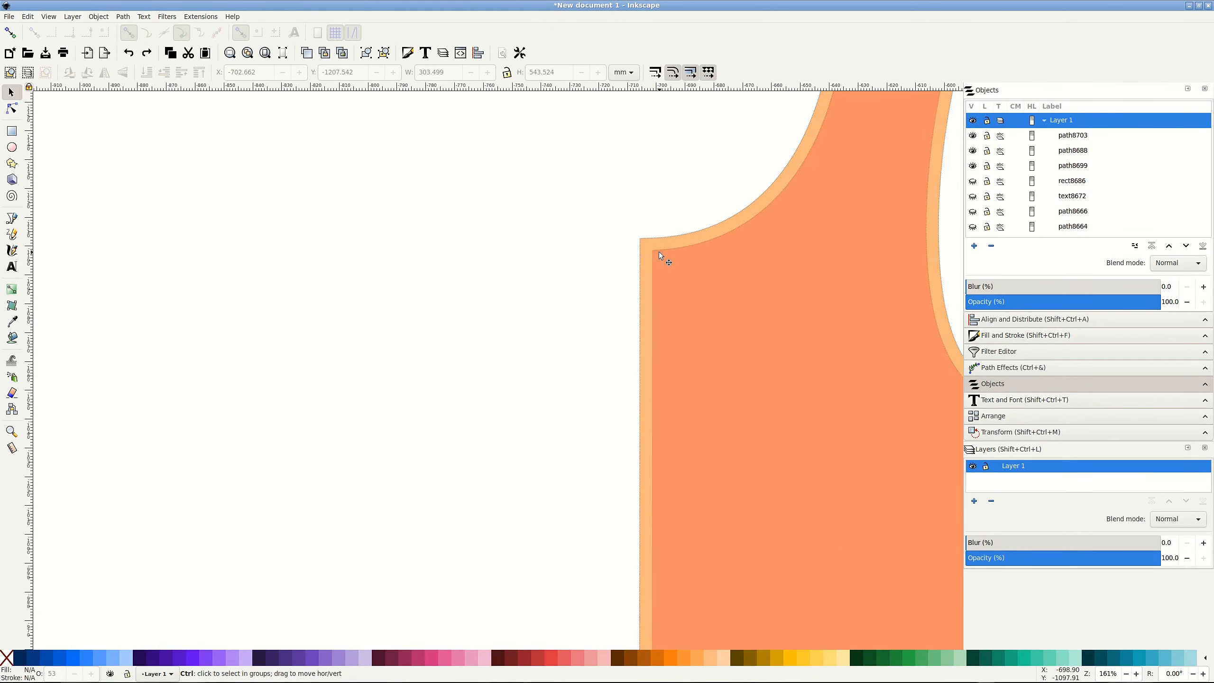
{"action": "scroll", "coordinate": [656, 304], "scroll_direction": "down", "scroll_amount": 3, "text": "ctrl"}
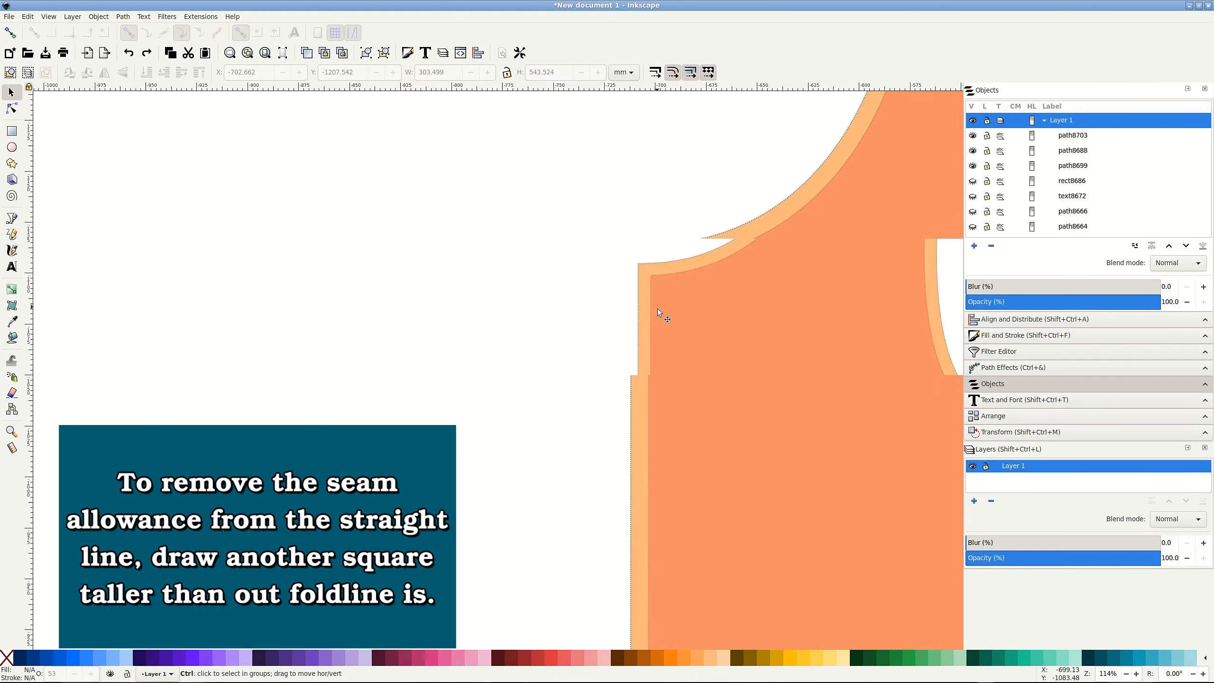
{"action": "scroll", "coordinate": [659, 315], "scroll_direction": "down", "scroll_amount": 2, "text": "ctrl"}
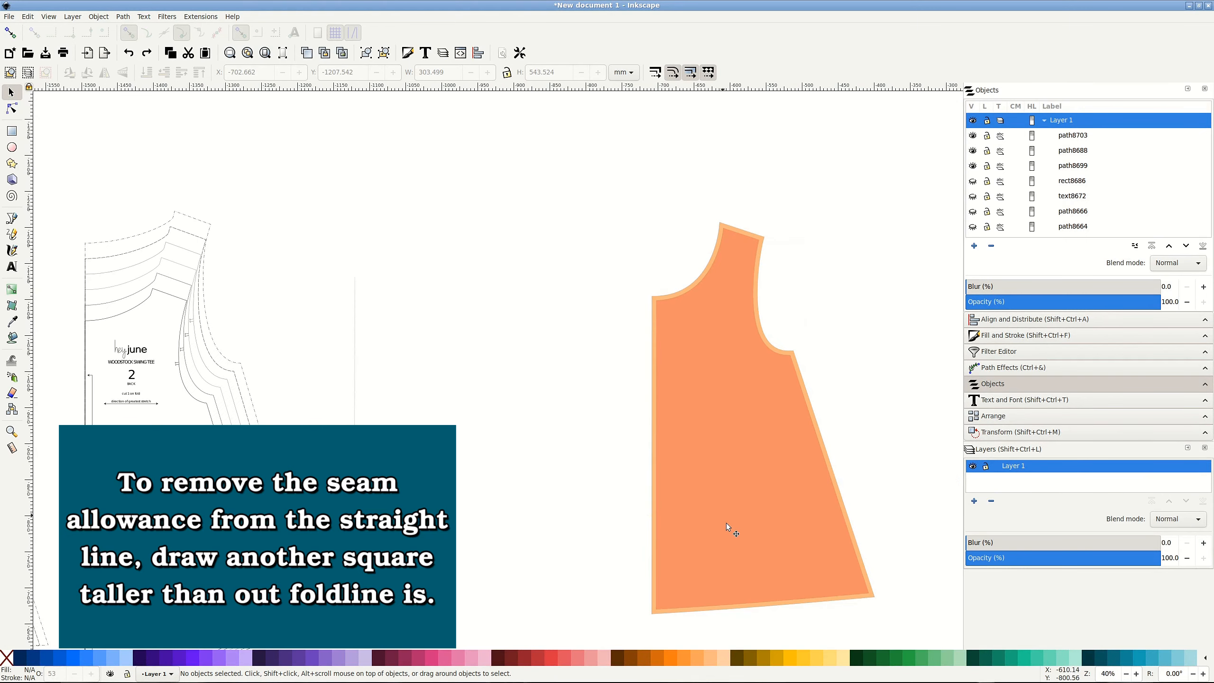
{"action": "left_click", "coordinate": [12, 130]}
{"action": "left_click_drag", "start_coordinate": [584, 228], "coordinate": [633, 623]}
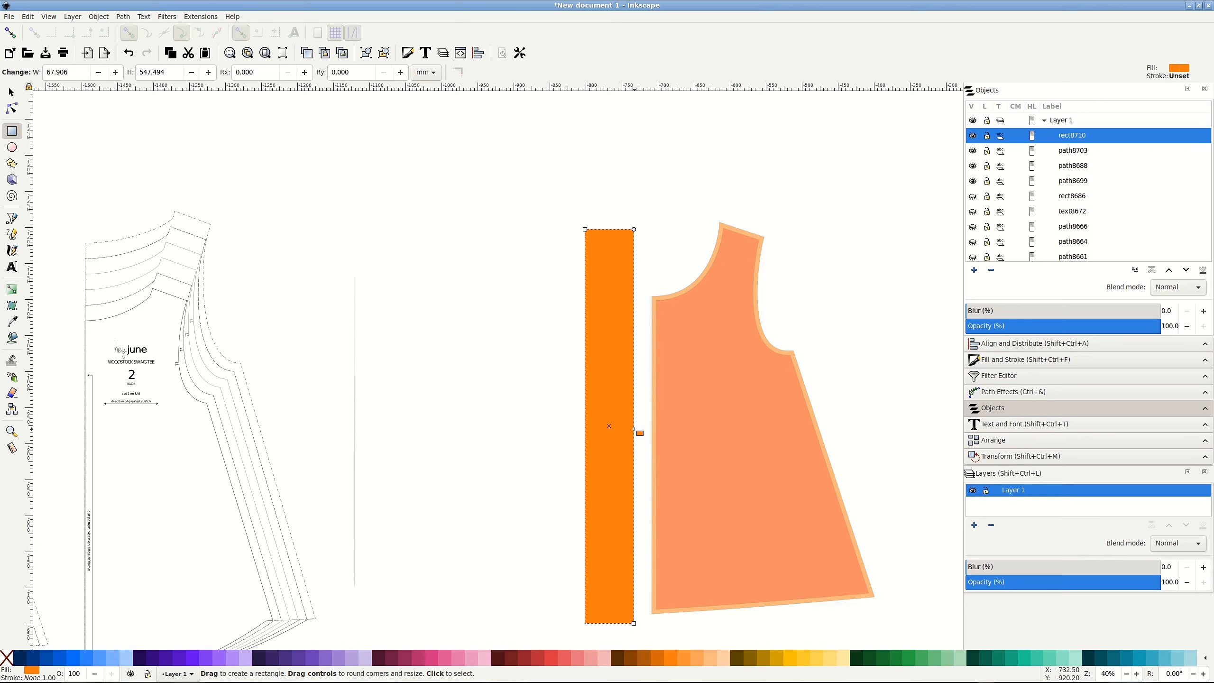
Move the rectangle horizontally until it covers the seam allowance up to the foldline, at X -770.641 mm.
{"action": "left_click", "coordinate": [11, 92]}
{"action": "scroll", "coordinate": [660, 472], "scroll_direction": "up", "scroll_amount": 3}
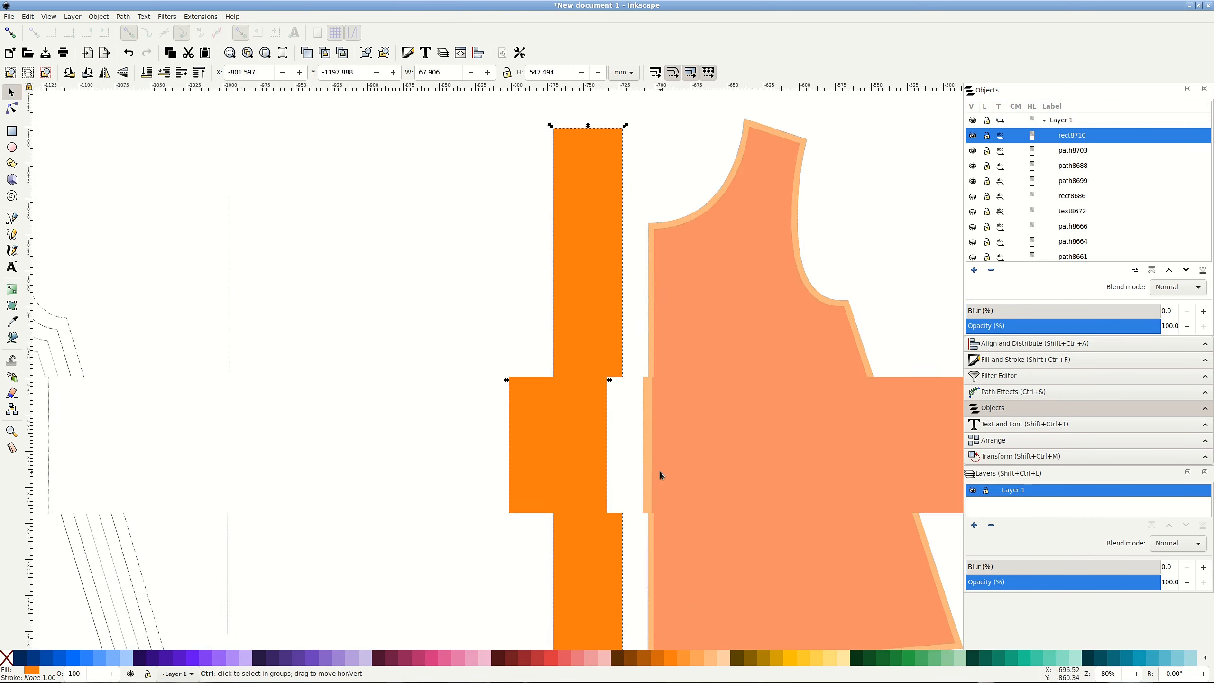
{"action": "key", "text": "Right"}
{"action": "key", "text": "Right"}
{"action": "key", "text": "Right"}
{"action": "key", "text": "Right"}
{"action": "key", "text": "Right"}
{"action": "key", "text": "Right"}
{"action": "key", "text": "Right"}
{"action": "key", "text": "Right"}
{"action": "key", "text": "Right"}
{"action": "key", "text": "Right"}
{"action": "key", "text": "Right"}
{"action": "key", "text": "Right"}
{"action": "key", "text": "Right"}
{"action": "key", "text": "Right"}
{"action": "key", "text": "Right"}
{"action": "key", "text": "Right"}
{"action": "key", "text": "Right"}
{"action": "key", "text": "Right"}
{"action": "key", "text": "Right"}
{"action": "key", "text": "Right"}
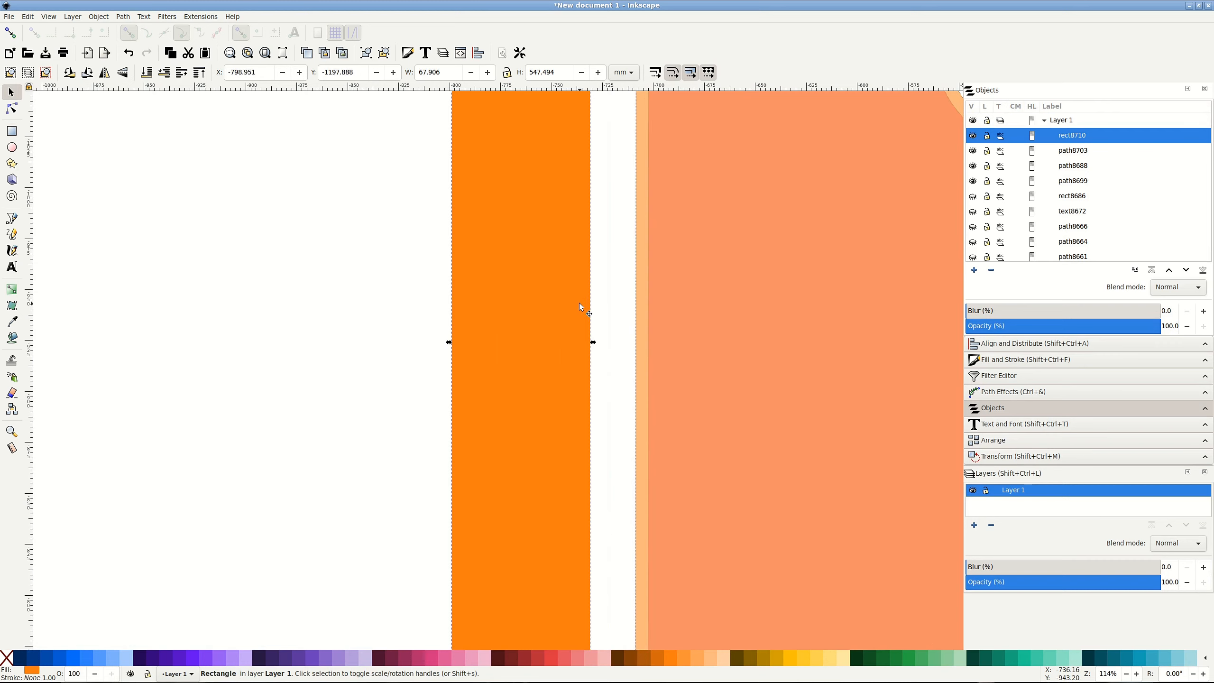
{"action": "key", "text": "Right"}
{"action": "key", "text": "Right"}
{"action": "key", "text": "Right"}
{"action": "key", "text": "Right"}
{"action": "key", "text": "Right"}
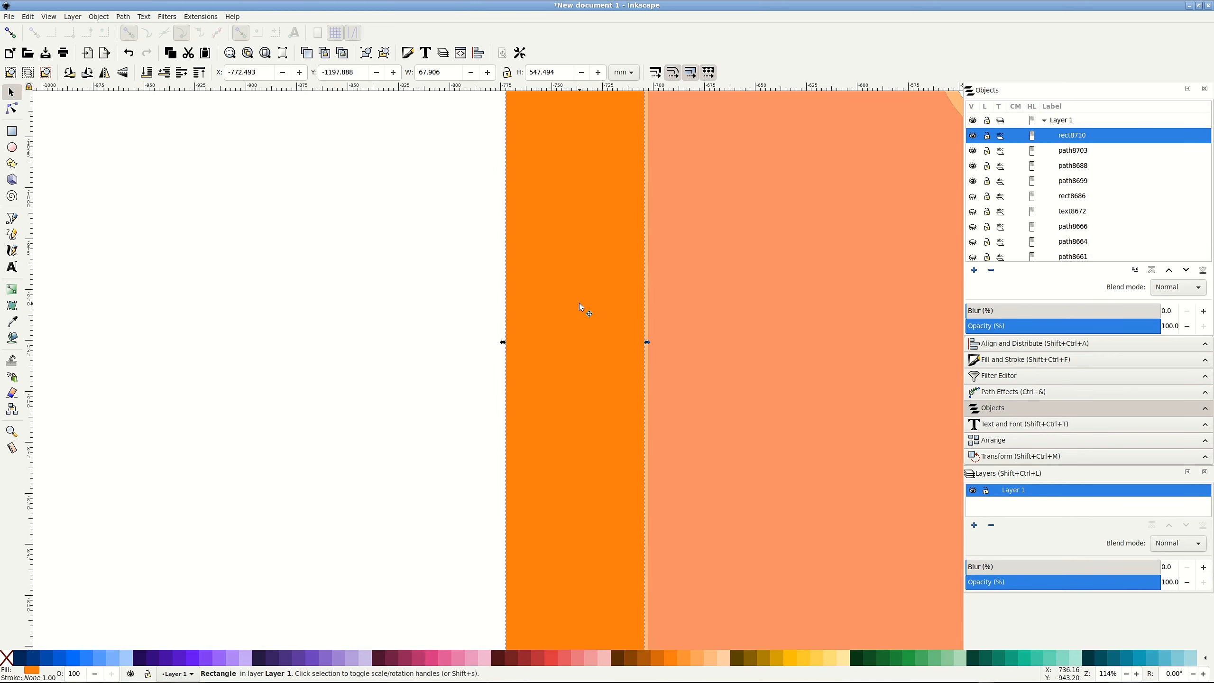
{"action": "key", "text": "Right"}
{"action": "key", "text": "Right"}
{"action": "key", "text": "Right"}
{"action": "key", "text": "alt+Right"}
{"action": "scroll", "coordinate": [579, 303], "scroll_direction": "down", "scroll_amount": 5}
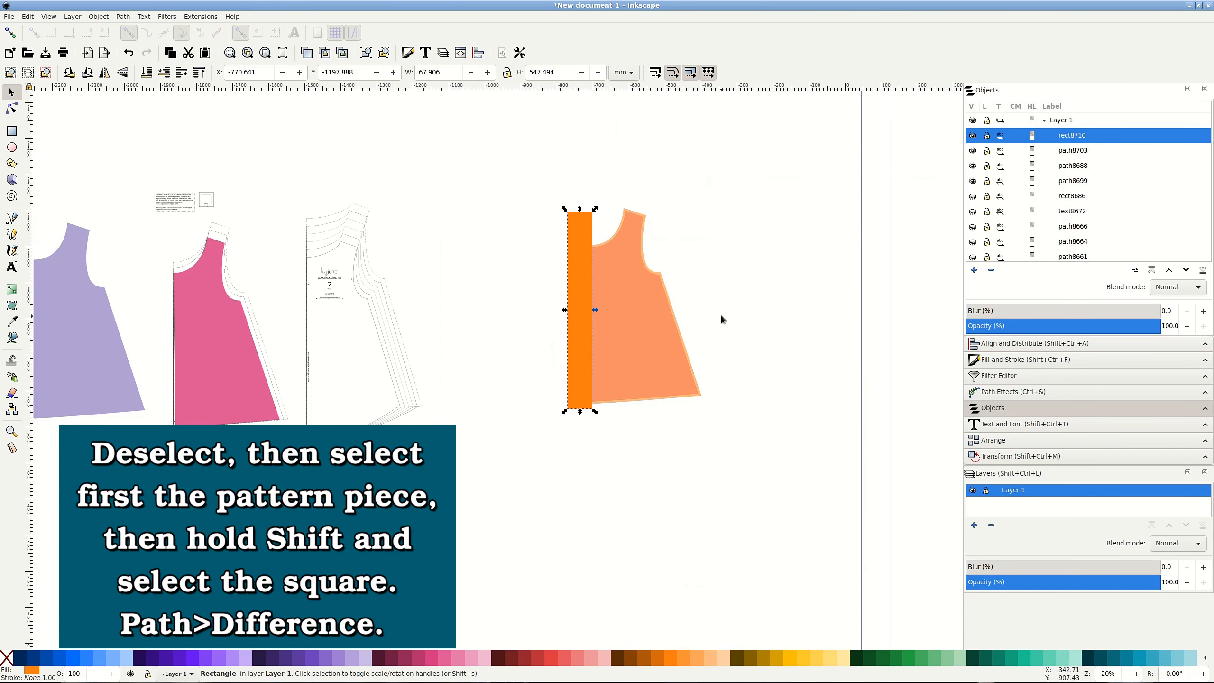
Subtract the rectangle from the seam allowance shape with the Difference operation, selecting the pattern piece first.
{"action": "left_click", "coordinate": [720, 319]}
{"action": "left_click", "coordinate": [630, 290]}
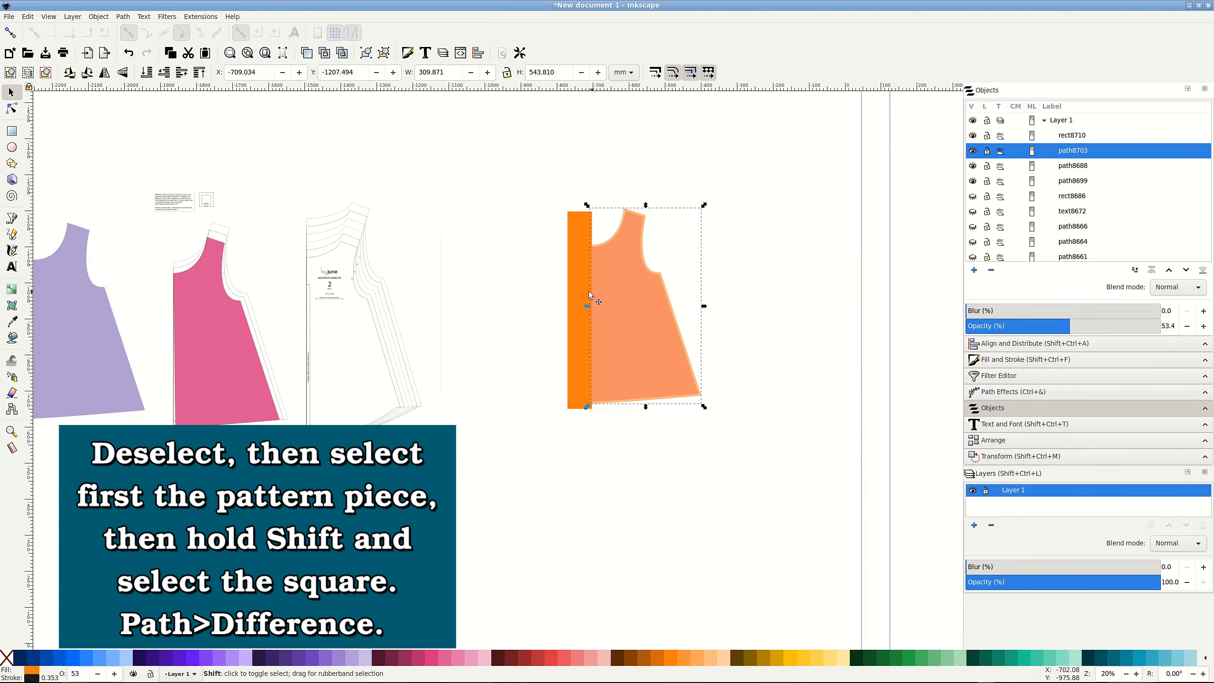
{"action": "left_click", "coordinate": [576, 289], "text": "shift"}
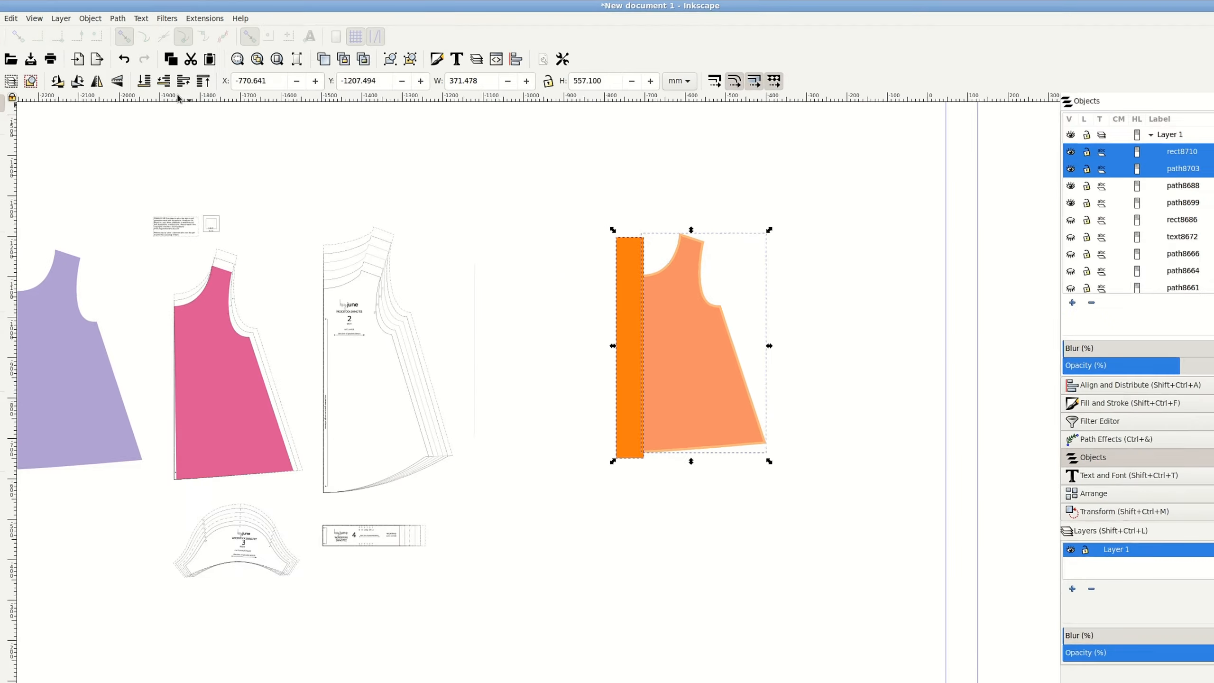
{"action": "left_click", "coordinate": [110, 20]}
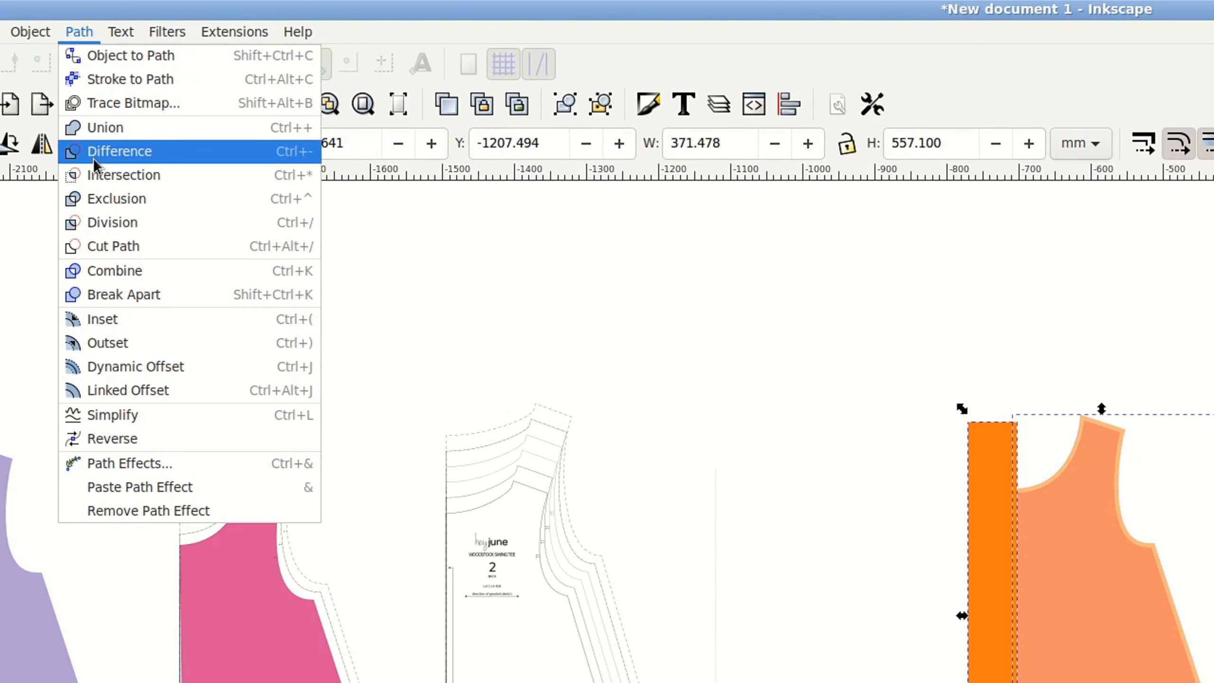
{"action": "left_click", "coordinate": [93, 157]}
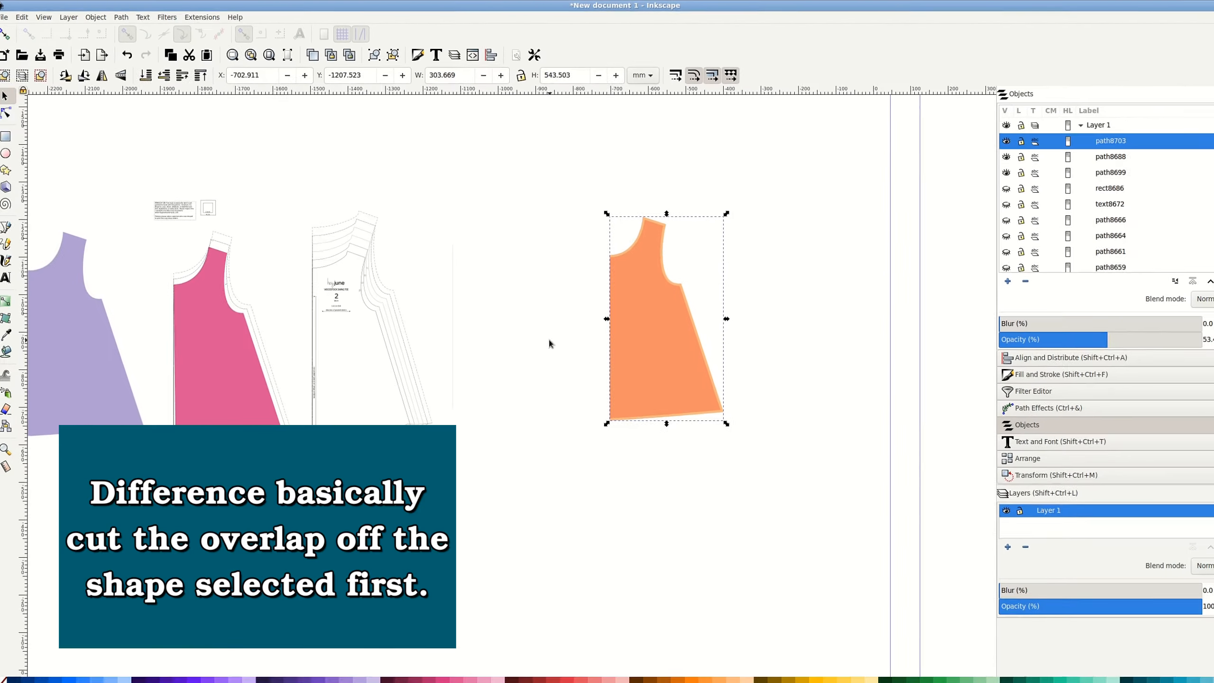
{"action": "left_click", "coordinate": [670, 397]}
Draw an open three-segment bracket about 39 mm wide along the orange piece's foldline, with its open side facing the fold.
{"action": "scroll", "coordinate": [728, 345], "scroll_direction": "up", "scroll_amount": 1}
{"action": "scroll", "coordinate": [601, 268], "scroll_direction": "up", "scroll_amount": 3}
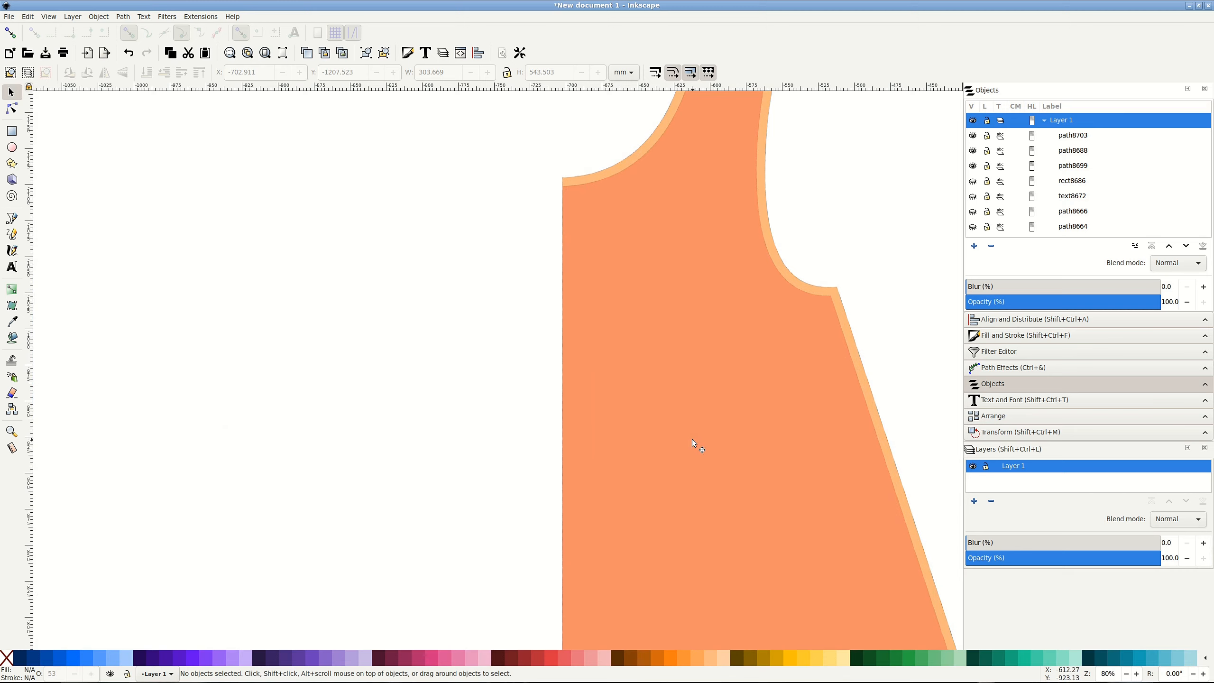
{"action": "left_click", "coordinate": [12, 219]}
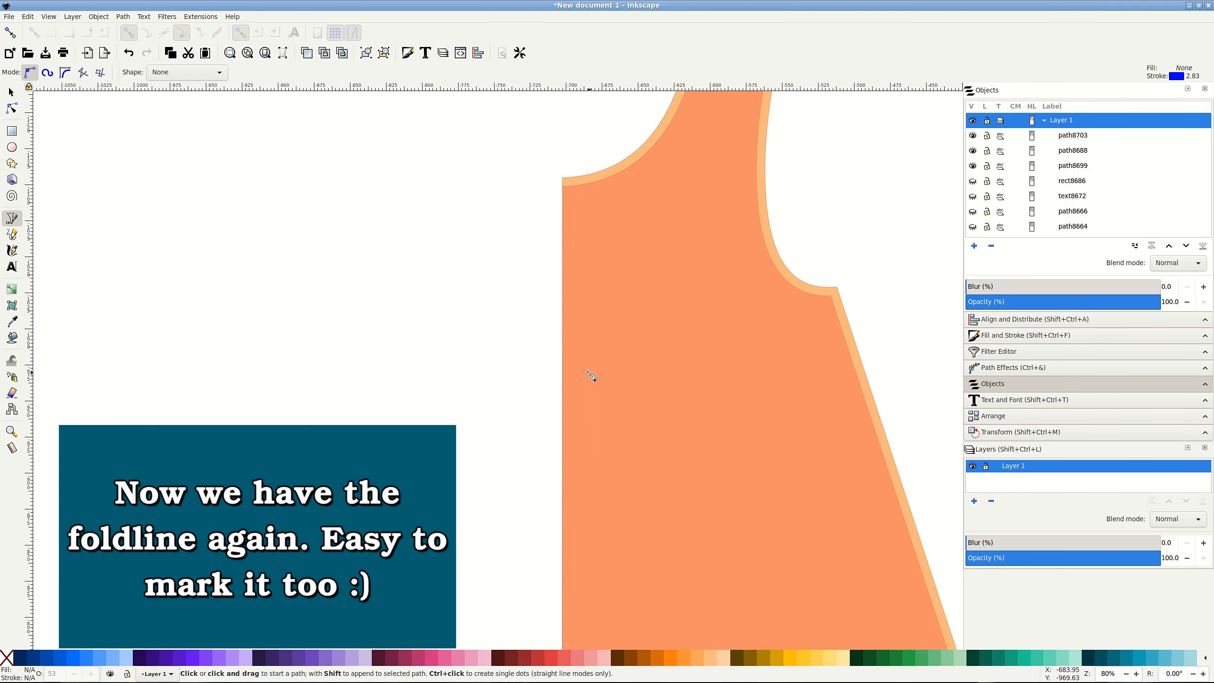
{"action": "left_click", "coordinate": [569, 366]}
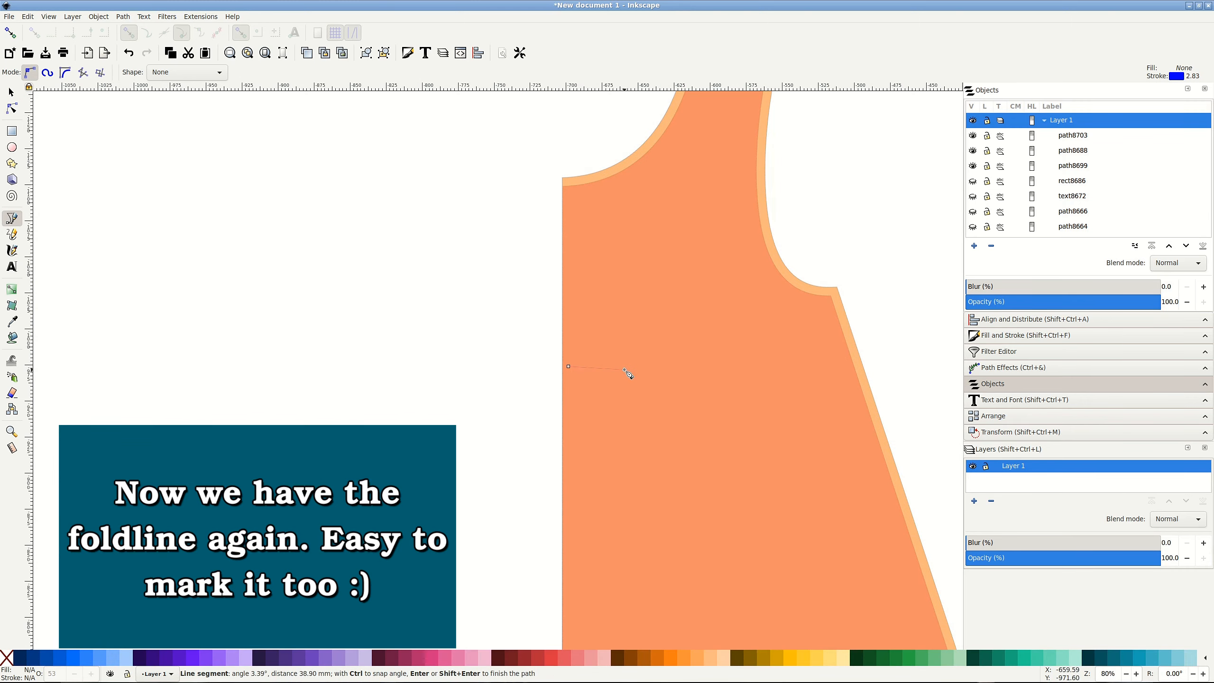
{"action": "left_click", "coordinate": [624, 368]}
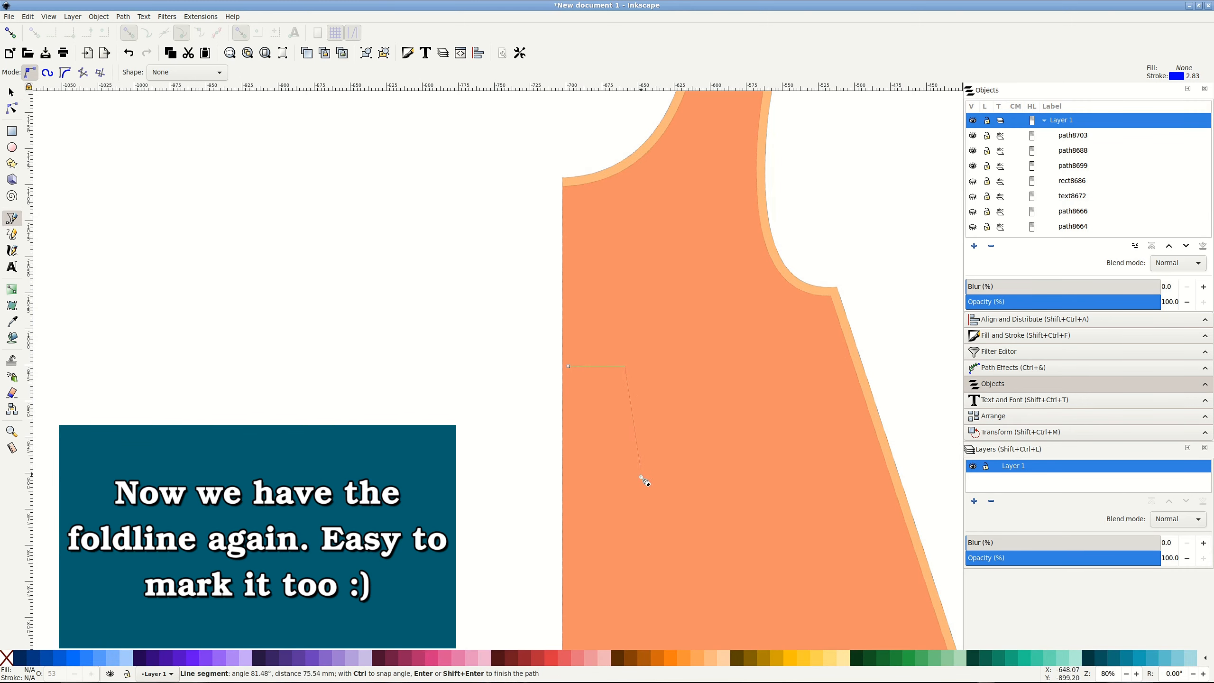
{"action": "left_click", "coordinate": [626, 560]}
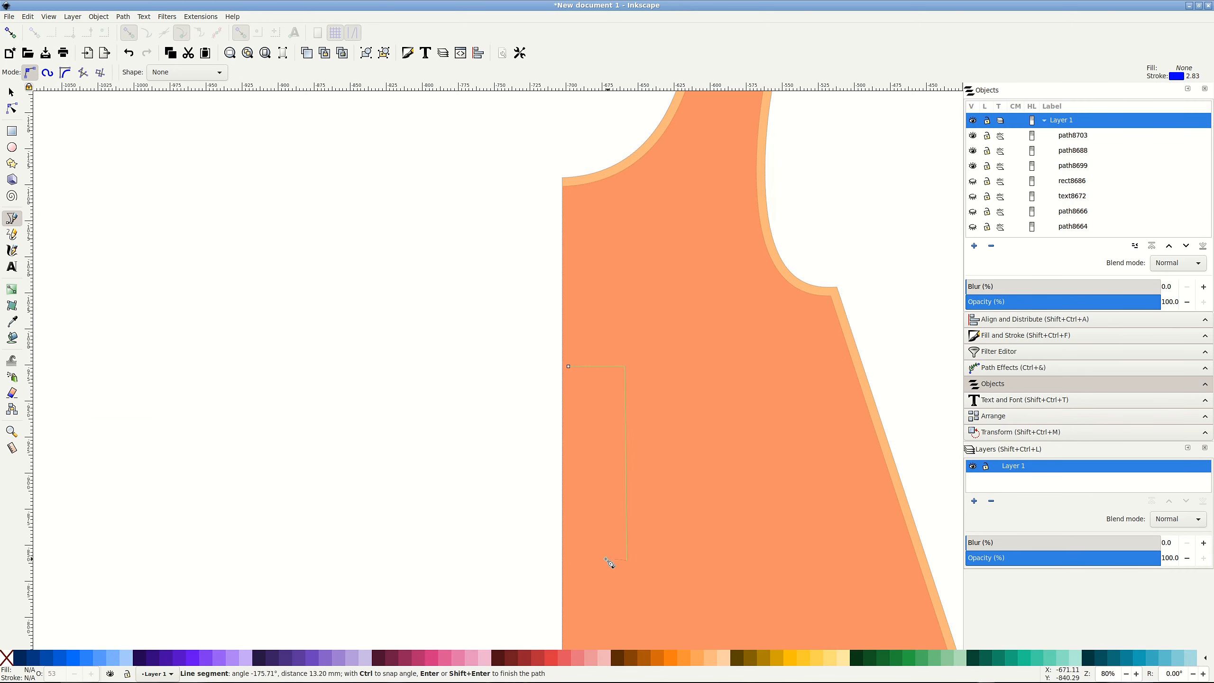
{"action": "double_click", "coordinate": [569, 558]}
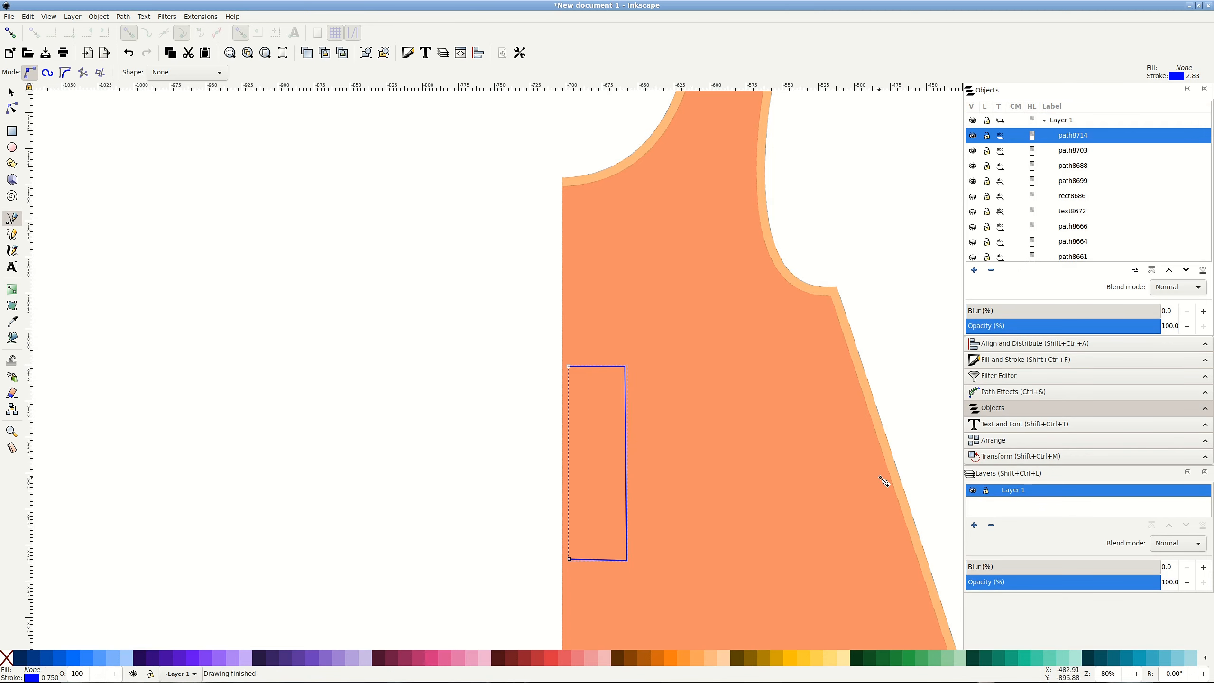
Add the text FOLD in the empty area beside the orange piece and colour both its stroke and fill purple.
{"action": "left_click", "coordinate": [11, 266]}
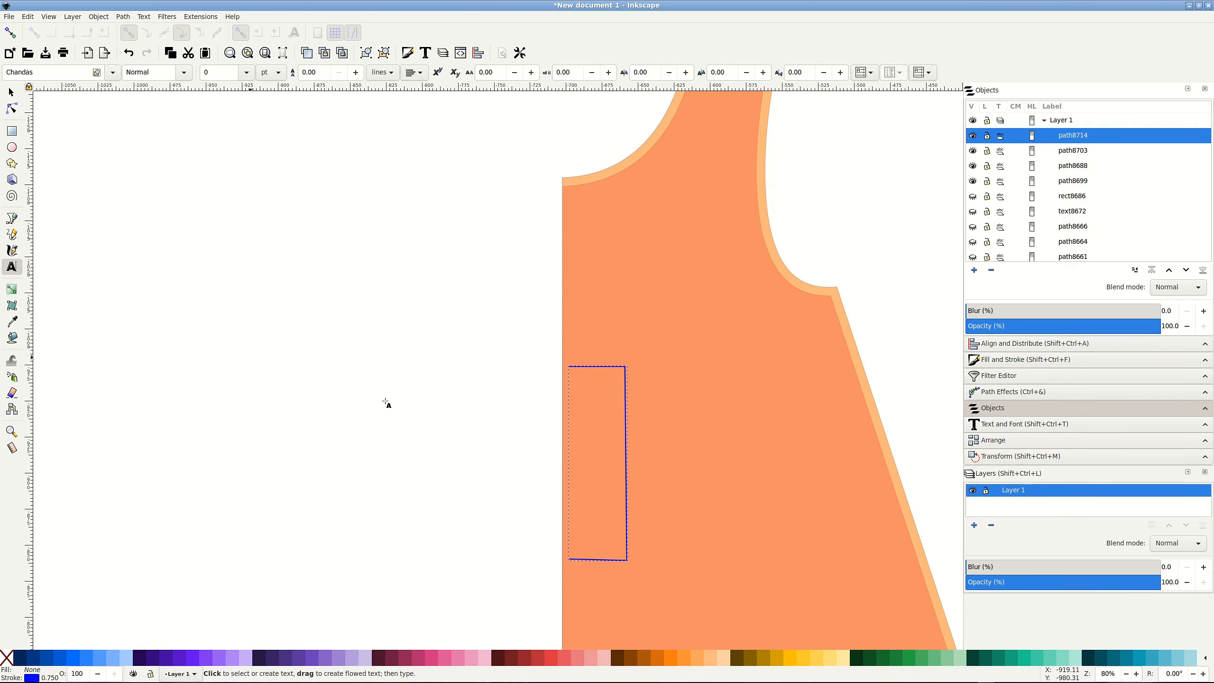
{"action": "left_click", "coordinate": [416, 435]}
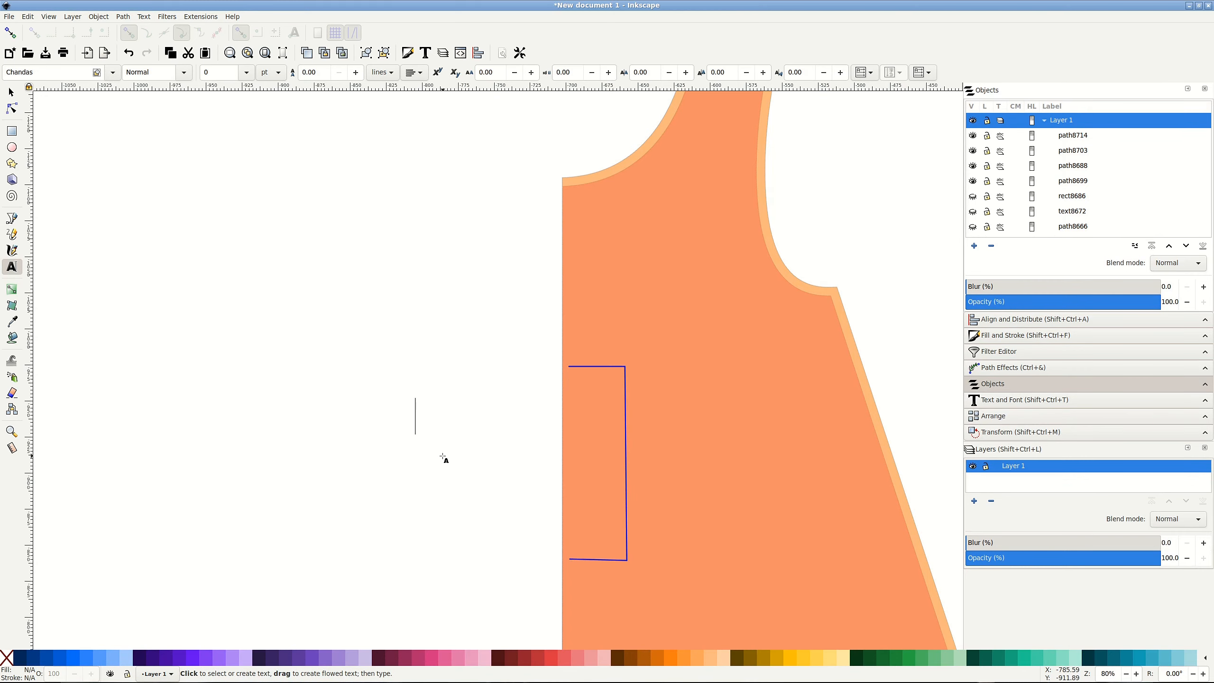
{"action": "type", "text": "FOLD"}
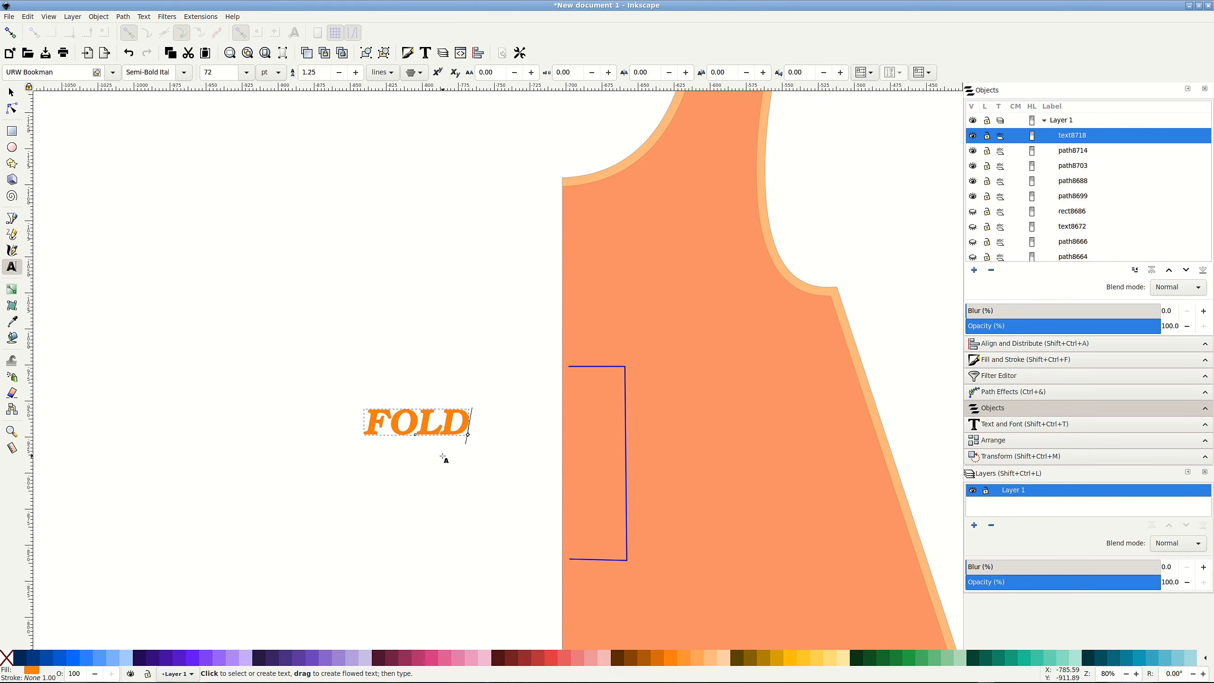
{"action": "left_click", "coordinate": [299, 660], "text": "shift"}
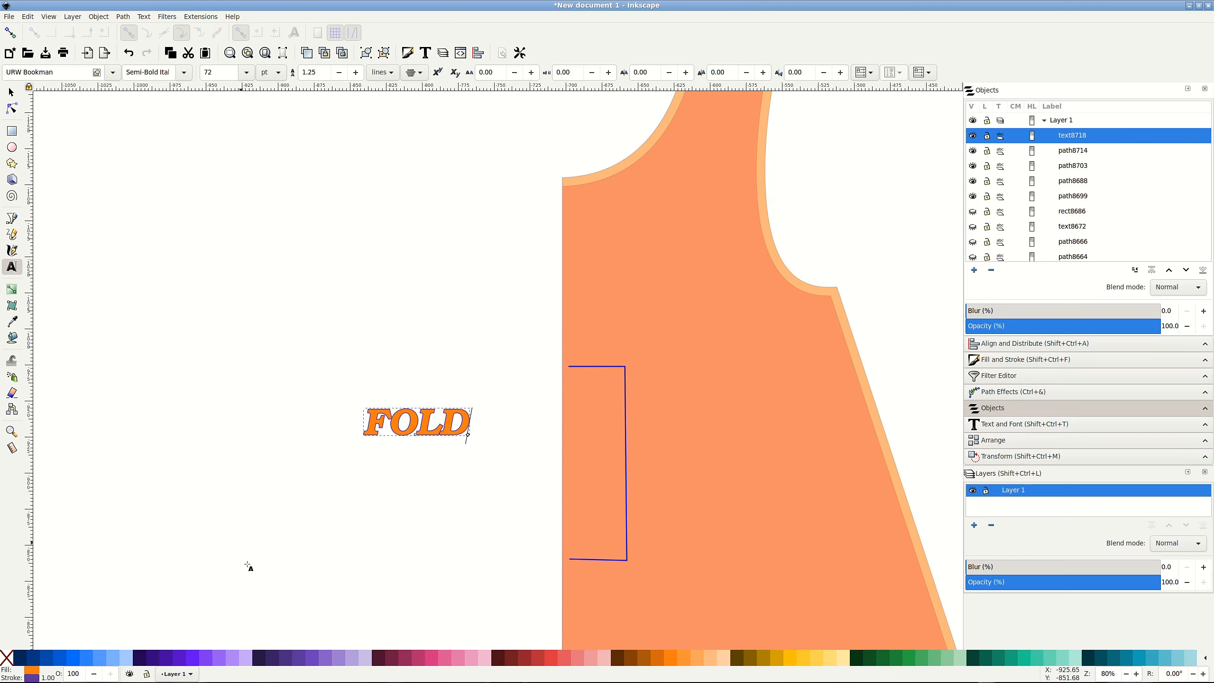
{"action": "left_click", "coordinate": [300, 662]}
Rotate the FOLD text 90° counterclockwise and move it inside the bracket along the foldline.
{"action": "left_click", "coordinate": [11, 92]}
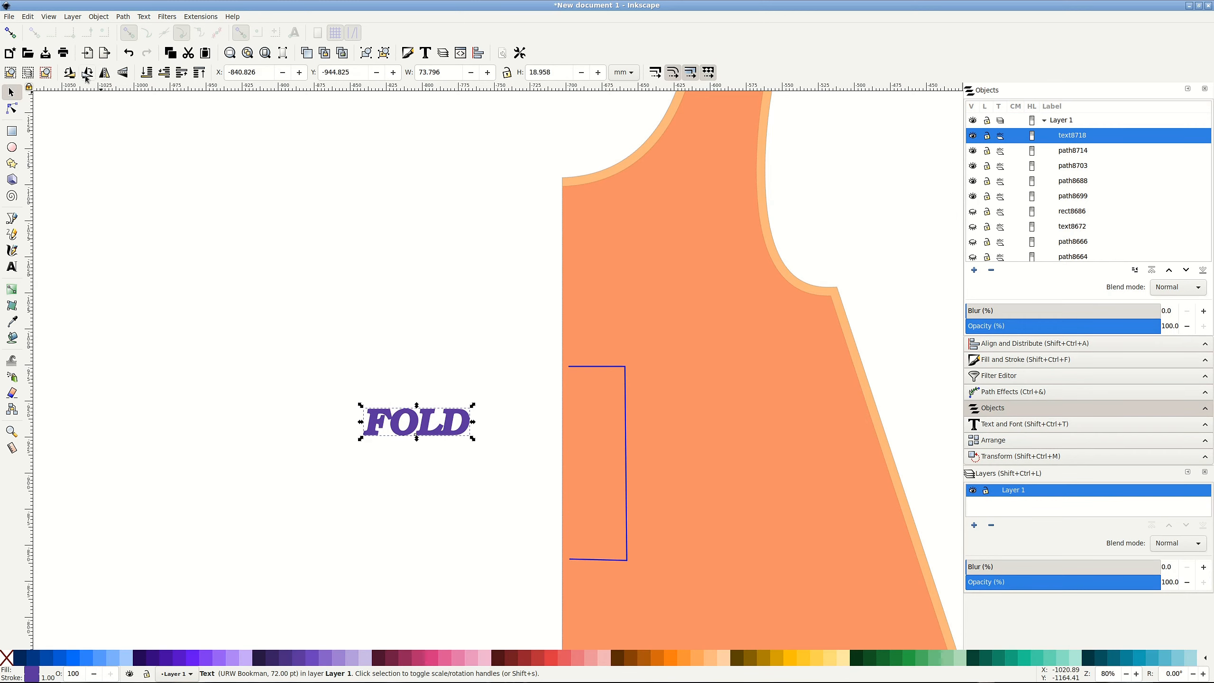
{"action": "left_click", "coordinate": [70, 72]}
{"action": "left_click_drag", "start_coordinate": [430, 421], "coordinate": [604, 463]}
{"action": "left_click", "coordinate": [677, 460]}
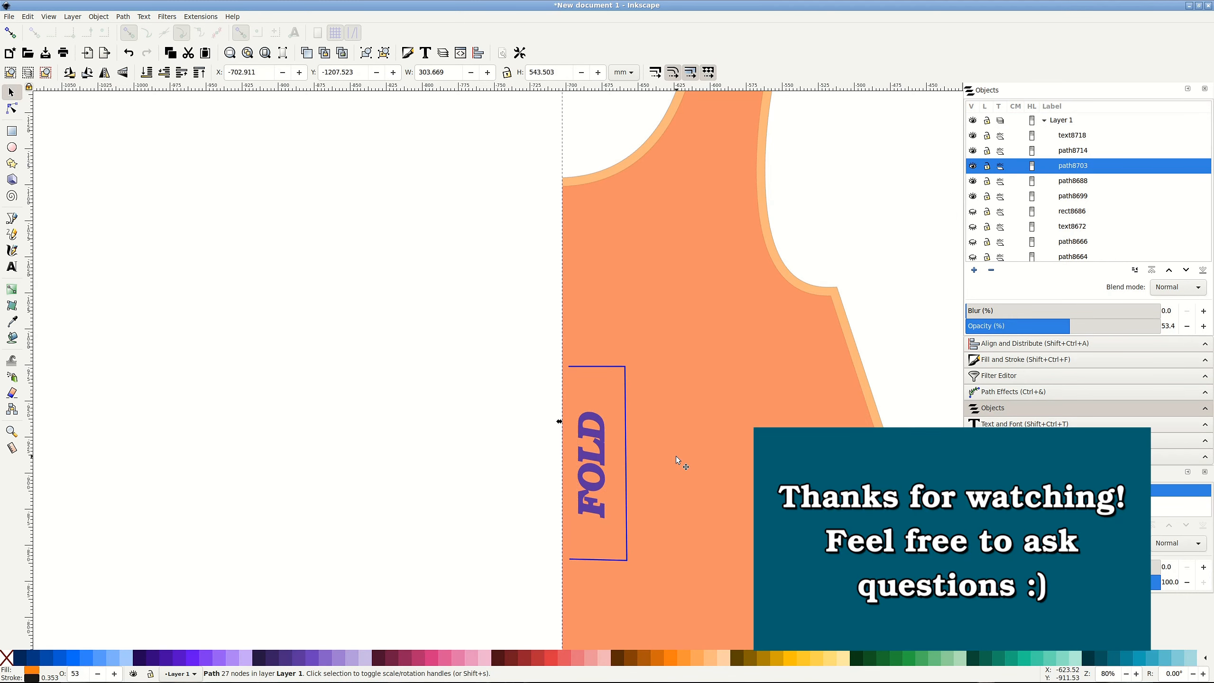
{"action": "scroll", "coordinate": [675, 457], "scroll_direction": "down", "scroll_amount": 2, "text": "ctrl"}
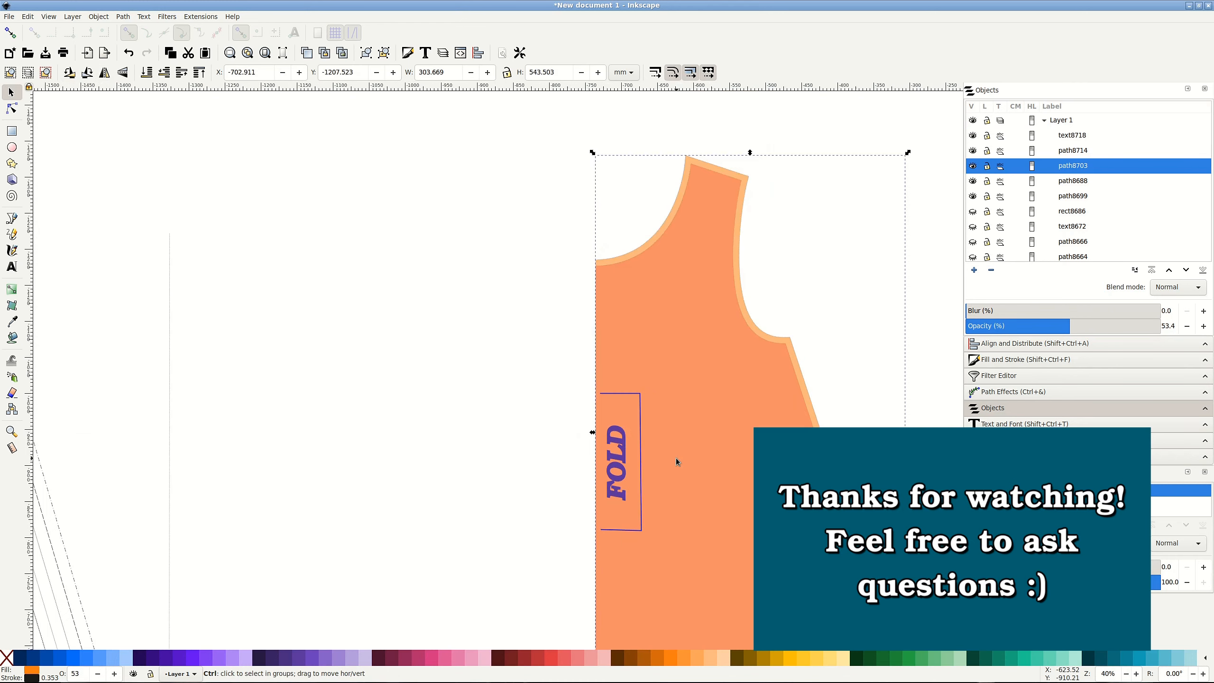
{"action": "scroll", "coordinate": [675, 458], "scroll_direction": "down", "scroll_amount": 2}
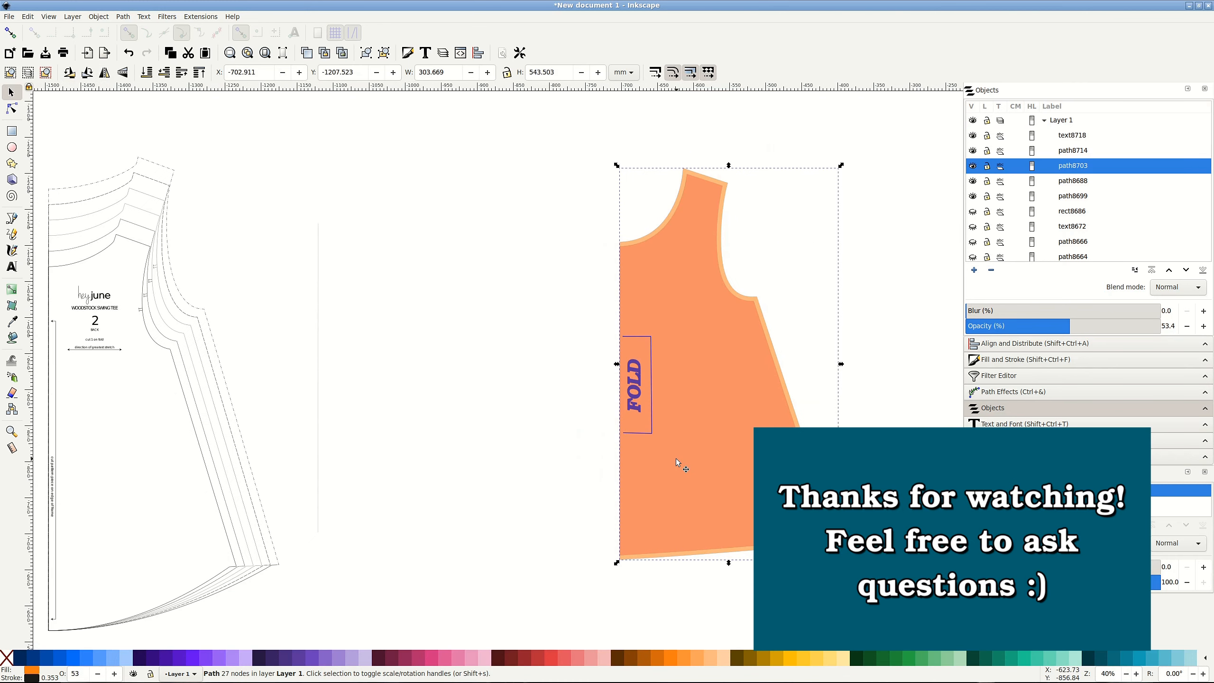